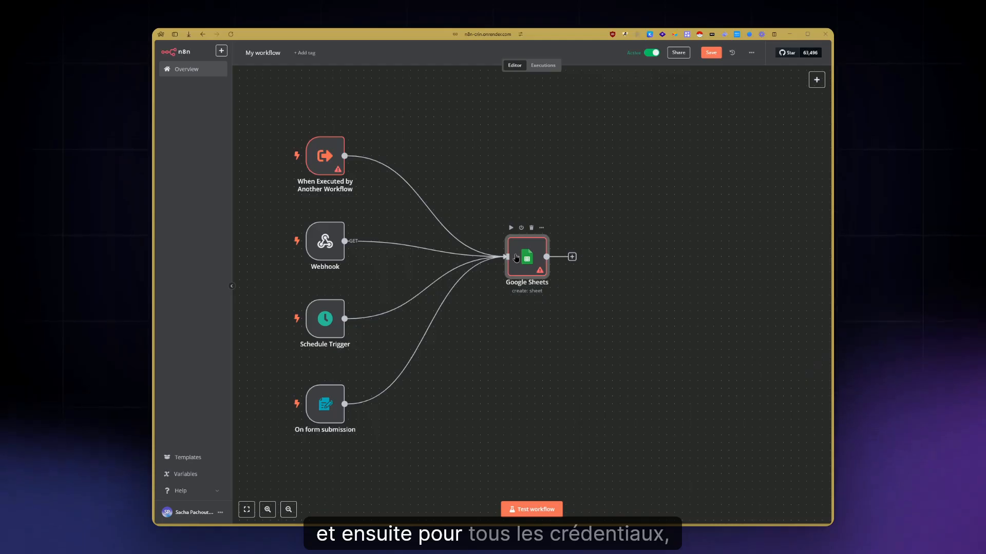
# - Open the Google Sheets node and start a new credential using the OAuth2 connection
pyautogui.doubleClick(516, 257)
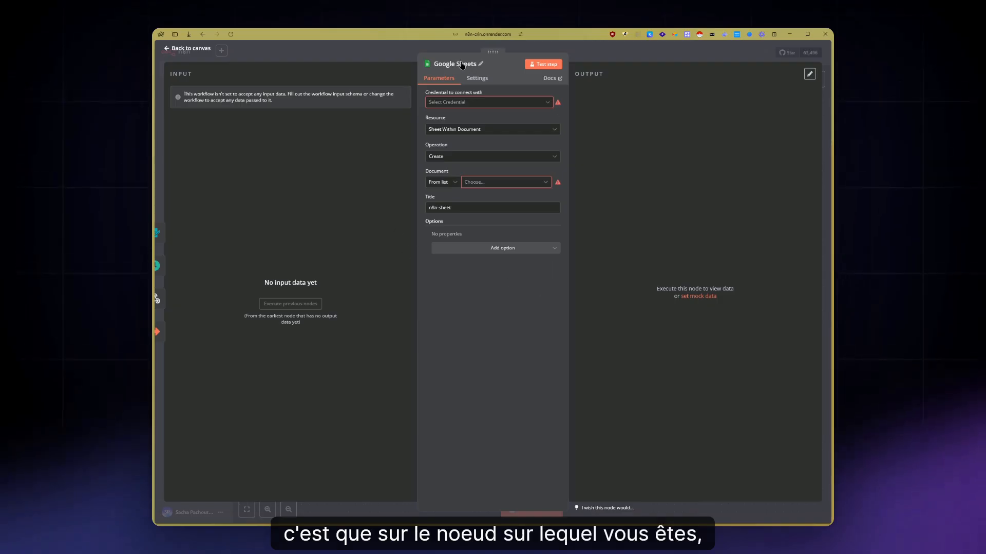
pyautogui.click(447, 103)
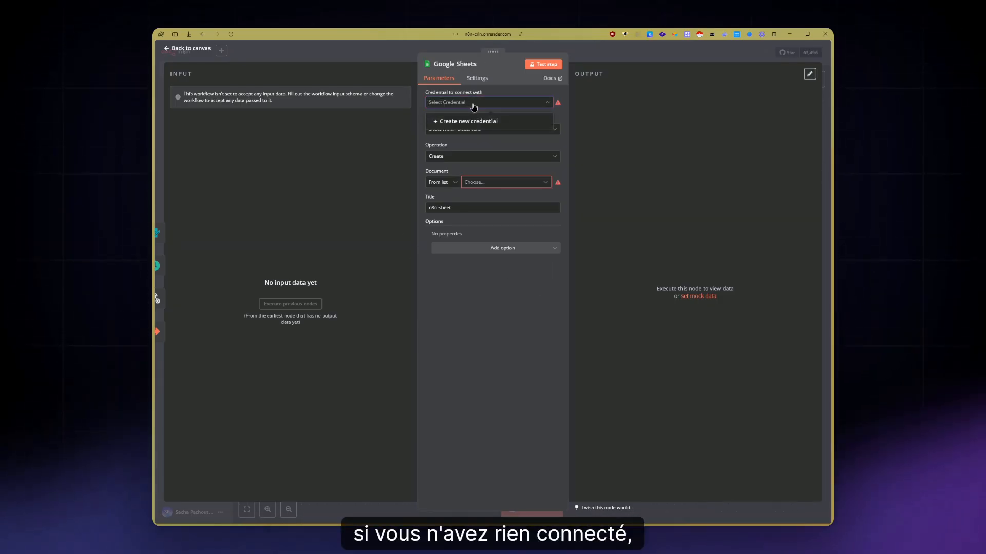
pyautogui.click(448, 122)
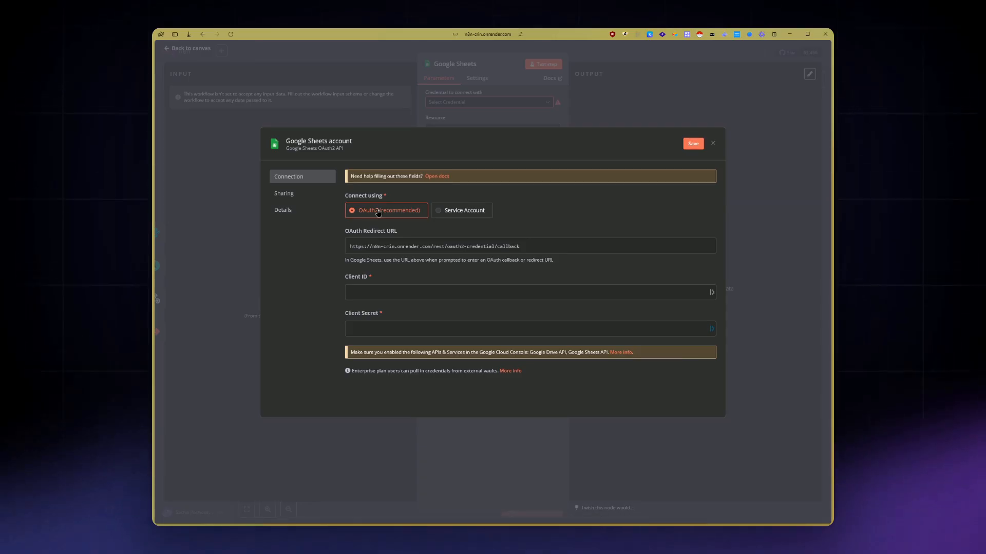
pyautogui.click(294, 195)
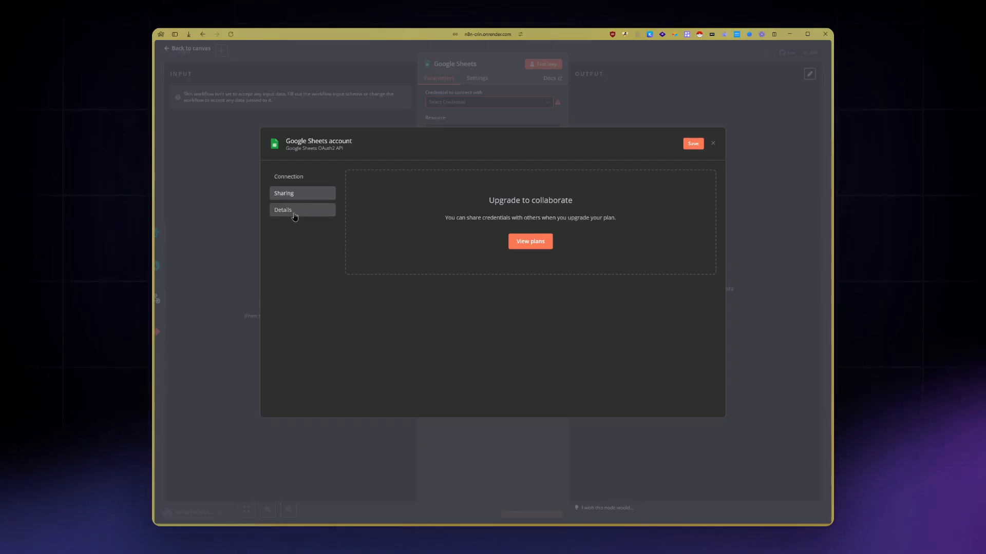
pyautogui.click(287, 176)
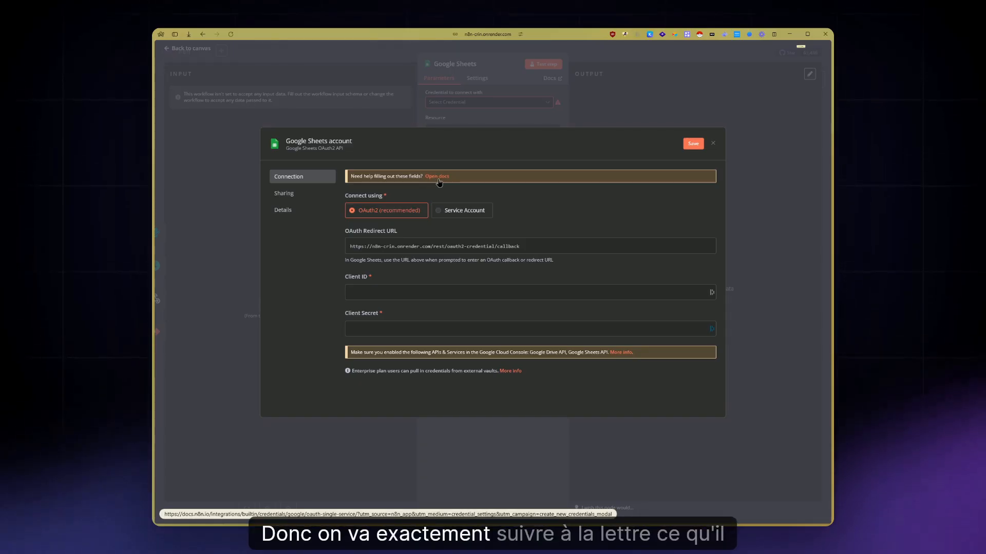
pyautogui.moveTo(152, 437)
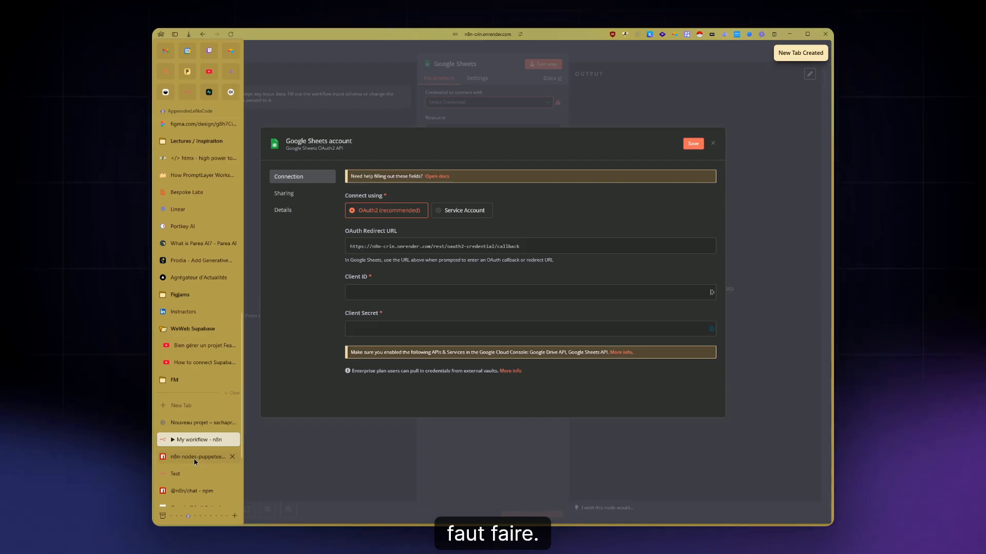
pyautogui.scroll(-1, 193, 469)
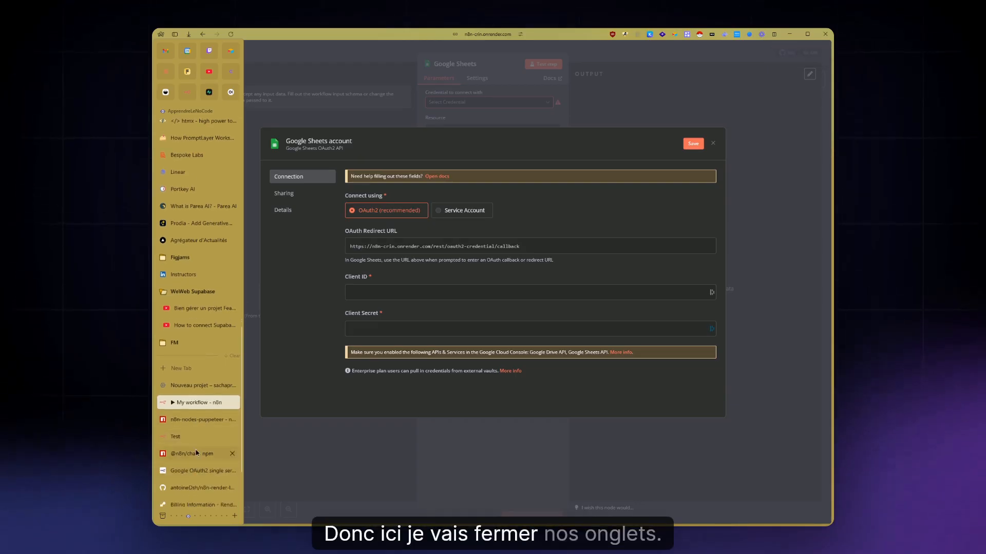
pyautogui.middleClick(195, 451)
pyautogui.middleClick(195, 439)
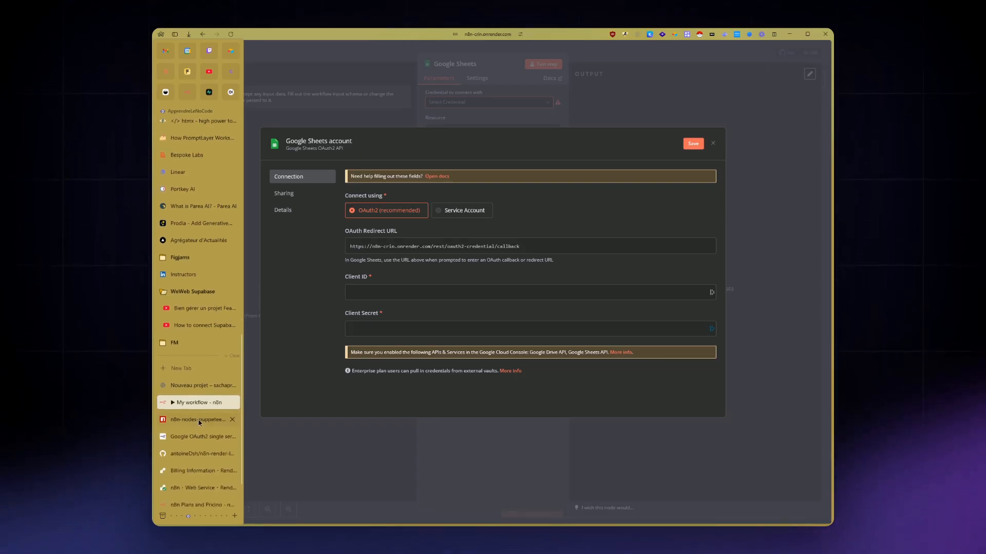
pyautogui.middleClick(197, 421)
pyautogui.click(195, 420)
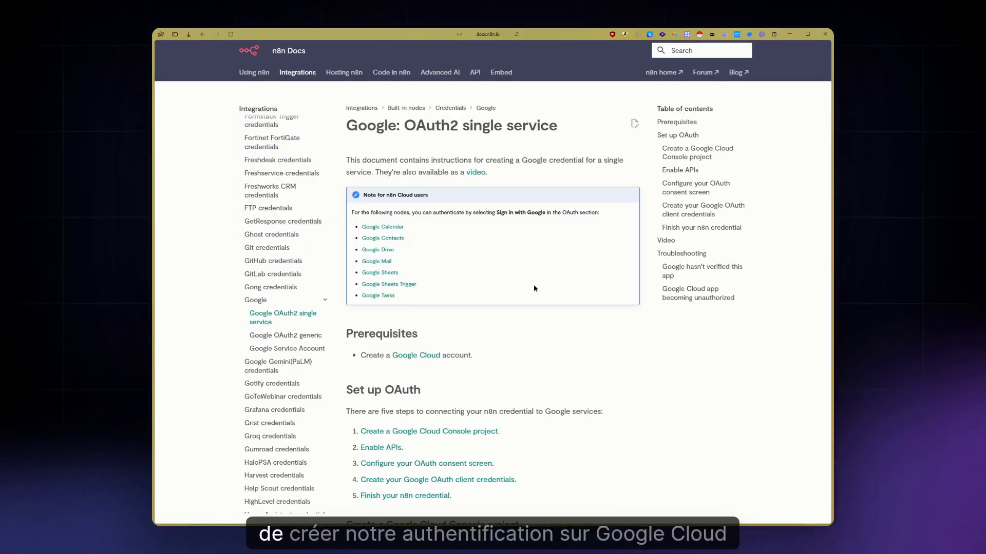
# - Examine the OAuth setup instructions, from the Google Cloud Console project creation through enabling APIs to the consent screen
pyautogui.scroll(-2, 531, 343)
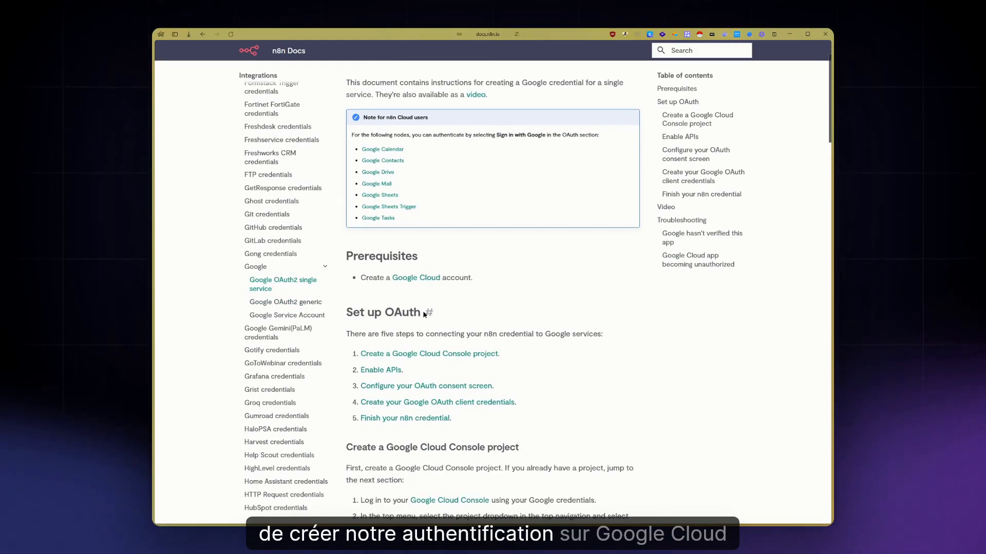
pyautogui.scroll(-1, 484, 326)
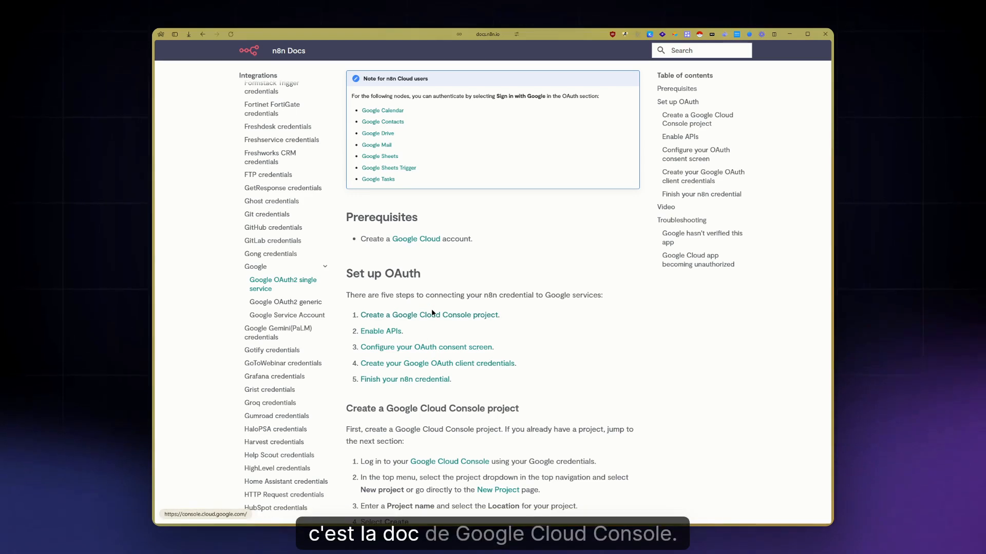
pyautogui.scroll(-3, 575, 332)
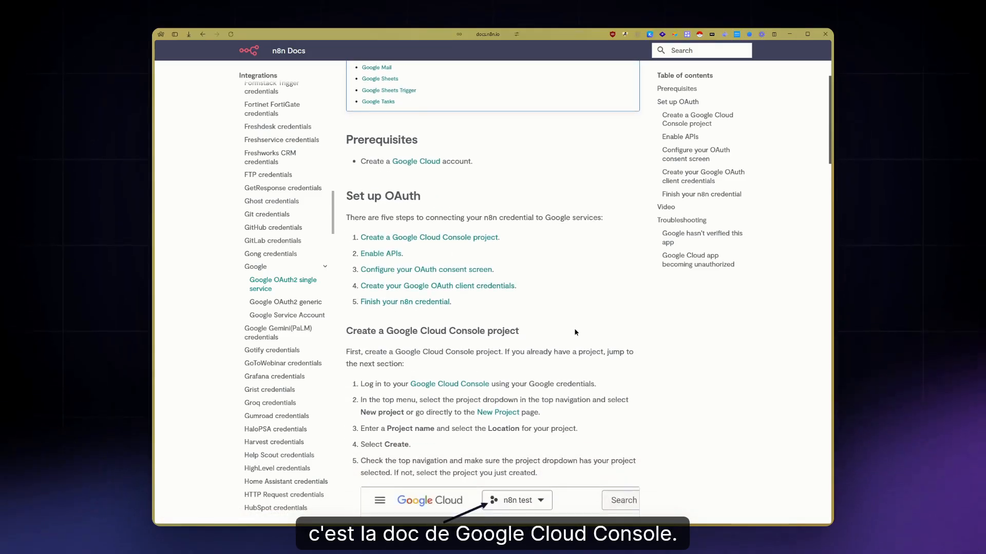
pyautogui.scroll(-4, 575, 332)
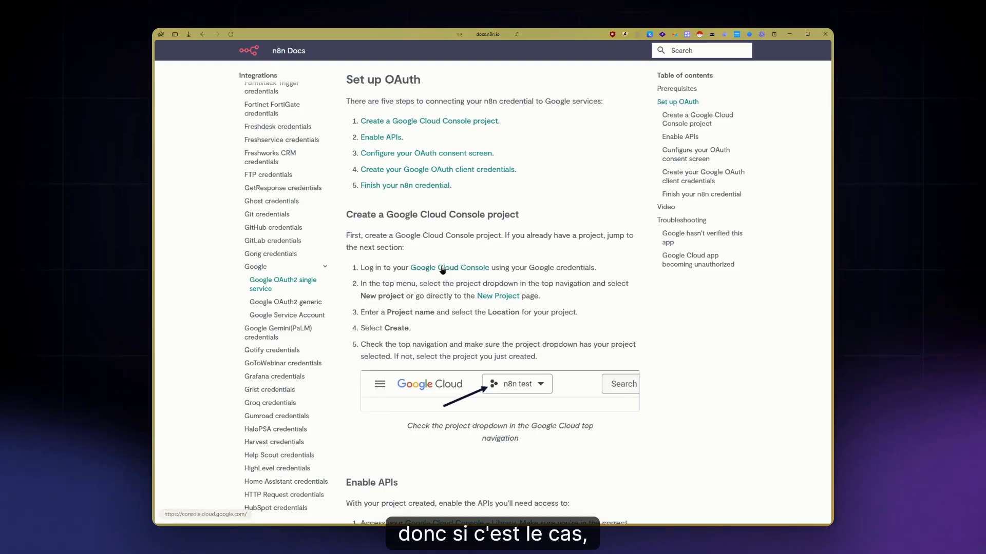
pyautogui.scroll(-1, 560, 286)
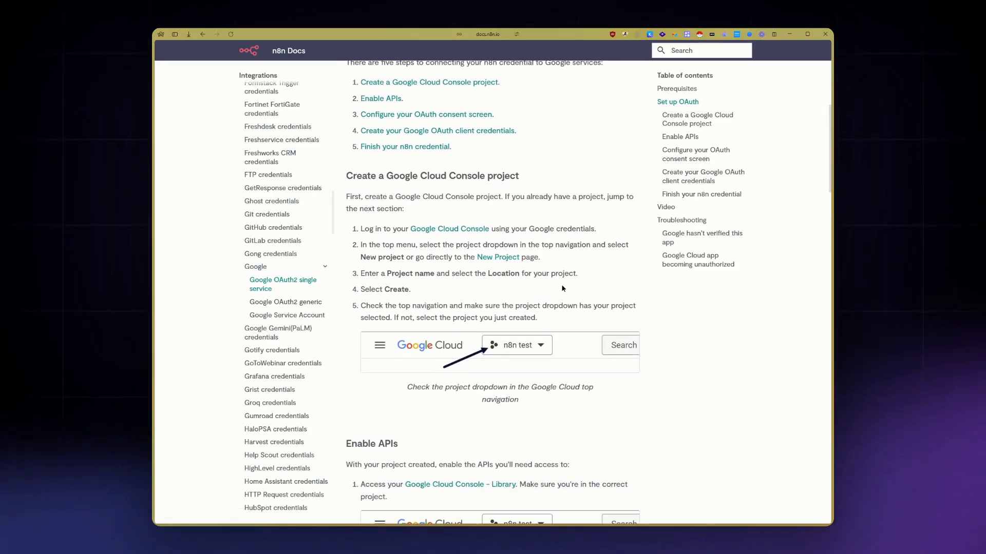
pyautogui.scroll(-3, 562, 289)
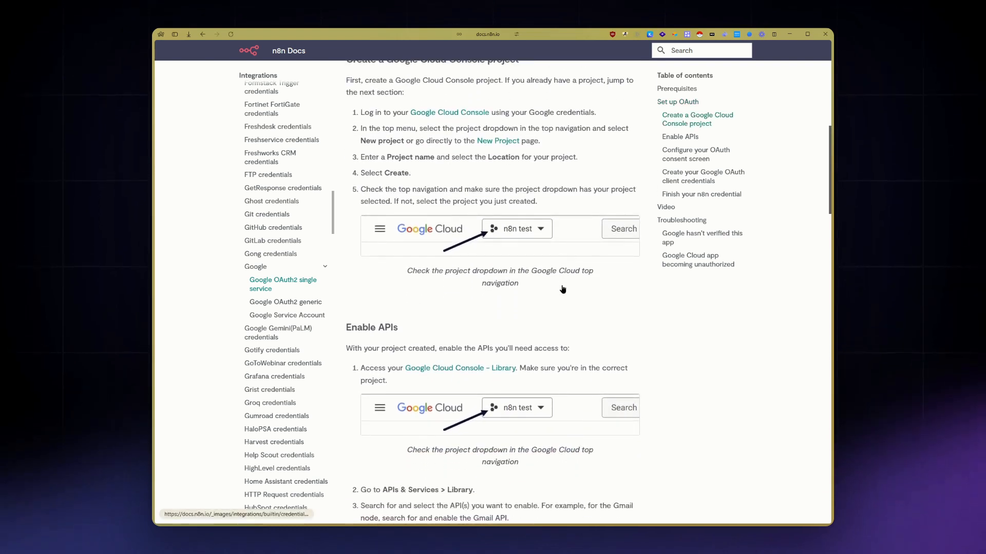
pyautogui.scroll(-1, 562, 289)
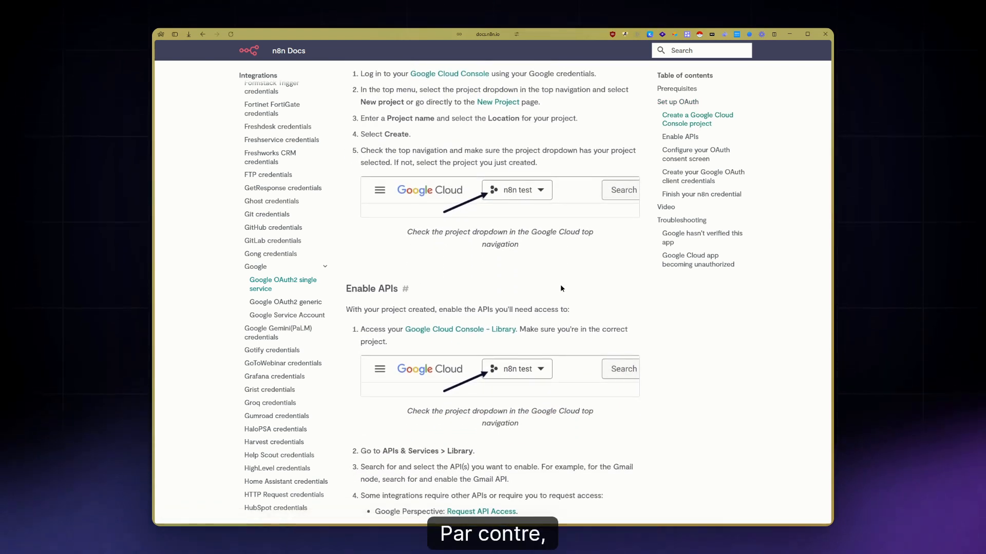
pyautogui.scroll(-2, 561, 288)
pyautogui.scroll(-2, 560, 290)
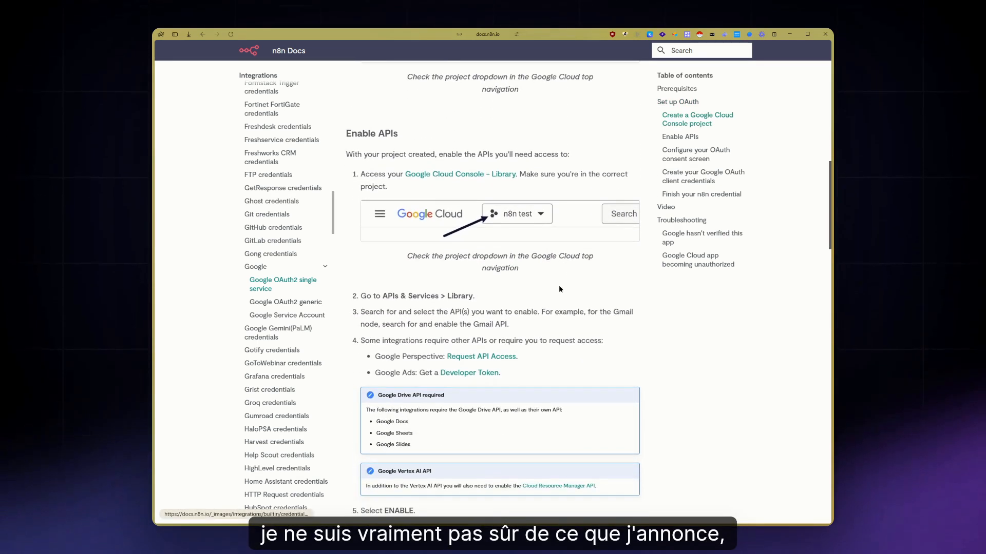
pyautogui.scroll(-3, 560, 289)
pyautogui.scroll(-2, 559, 289)
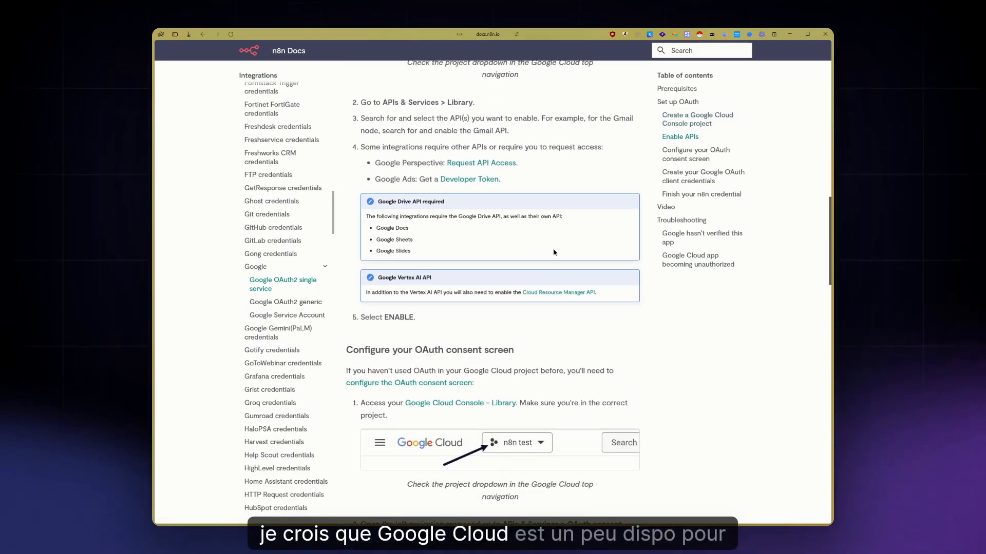
pyautogui.scroll(12, 553, 251)
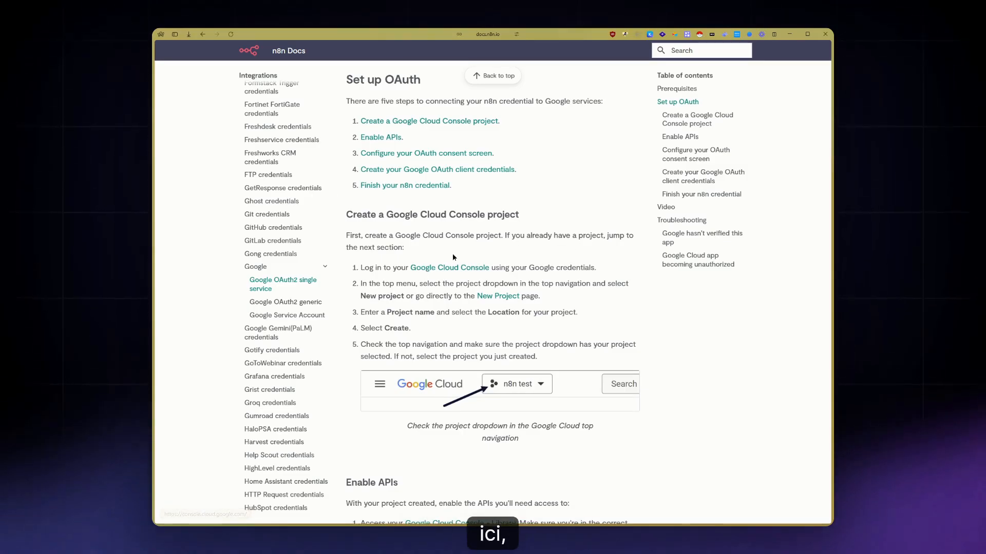
pyautogui.moveTo(156, 231)
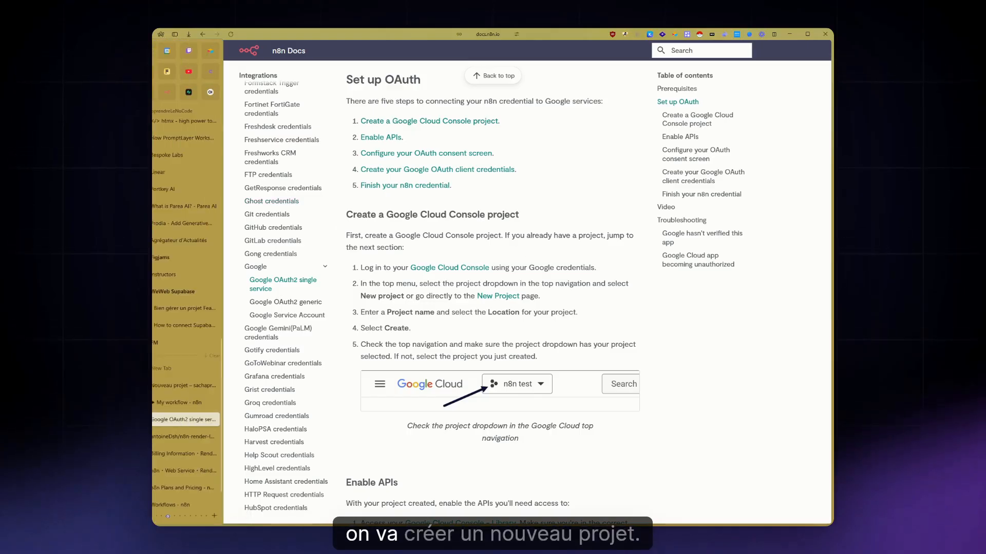
pyautogui.scroll(-1, 395, 441)
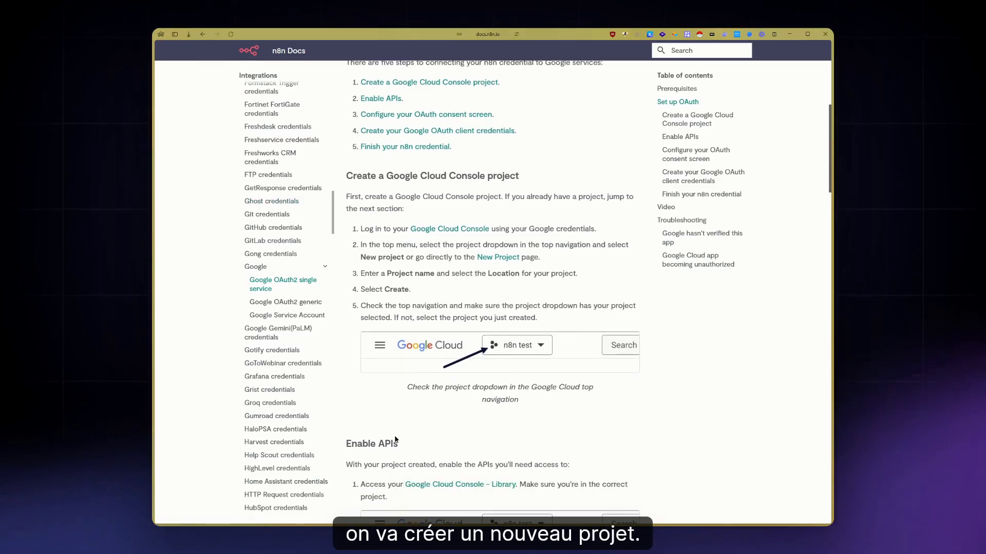
pyautogui.scroll(3, 420, 209)
pyautogui.scroll(-1, 415, 302)
pyautogui.scroll(-2, 410, 307)
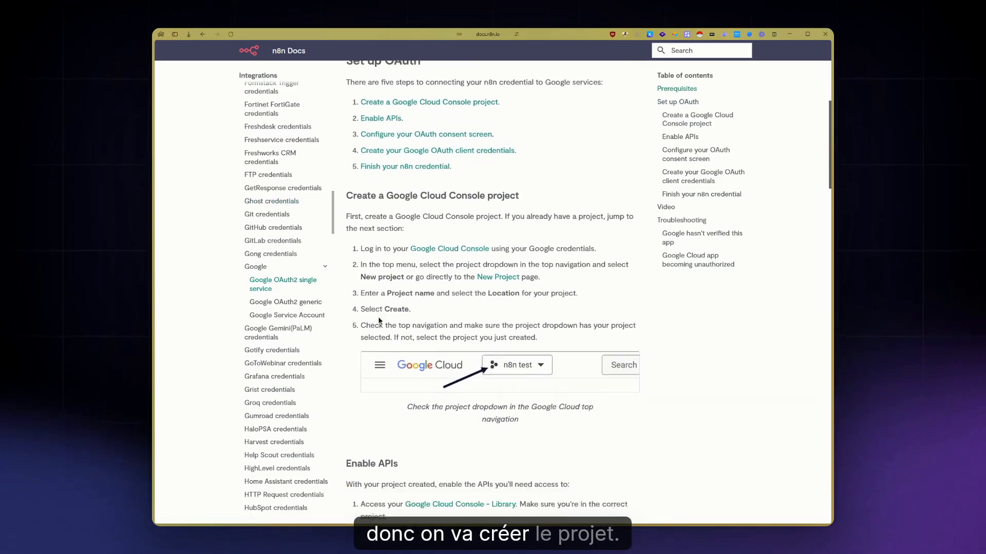
# - Switch to the Google Cloud new project form, name the project "formationn8n" and choose sachapreneur.fr as its organisation
pyautogui.moveTo(175, 352)
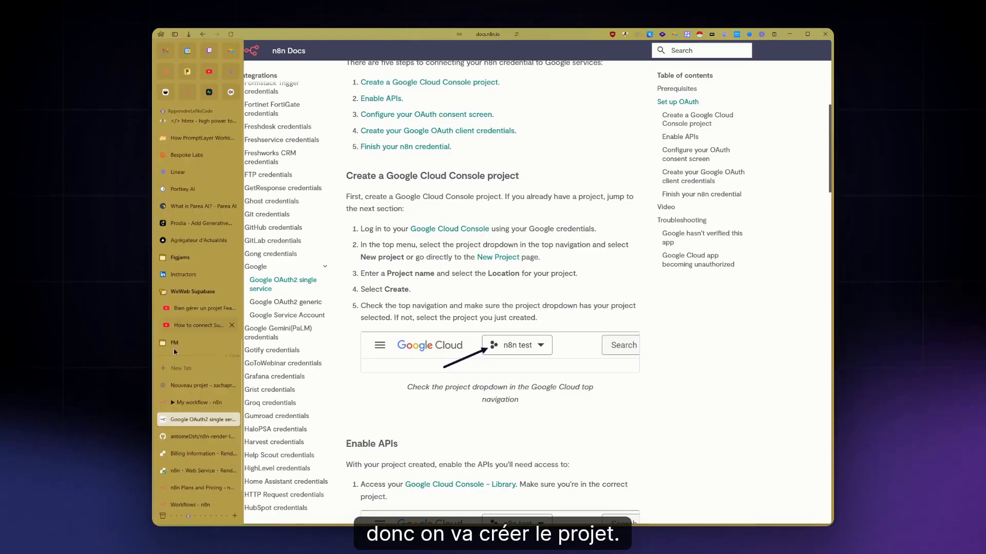
pyautogui.click(198, 385)
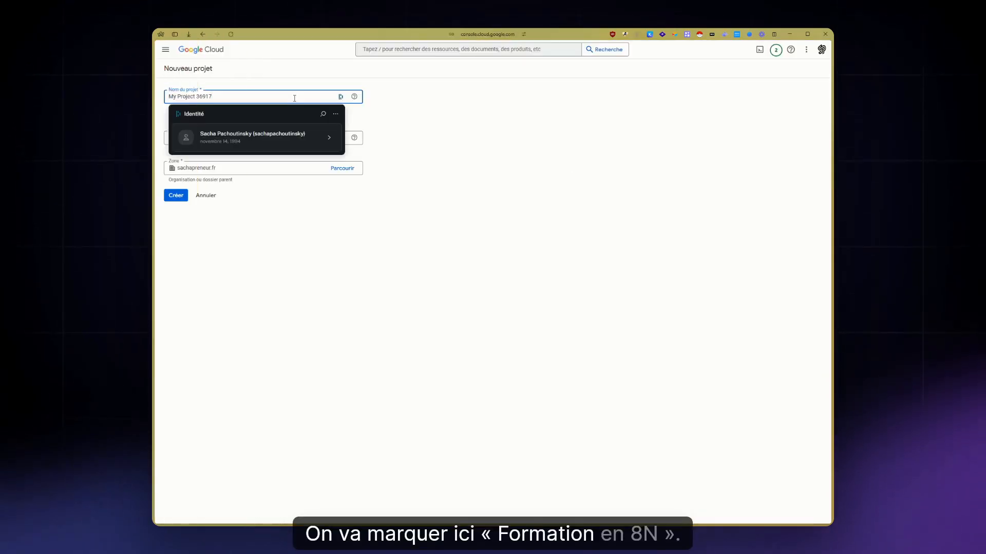
pyautogui.write('formation')
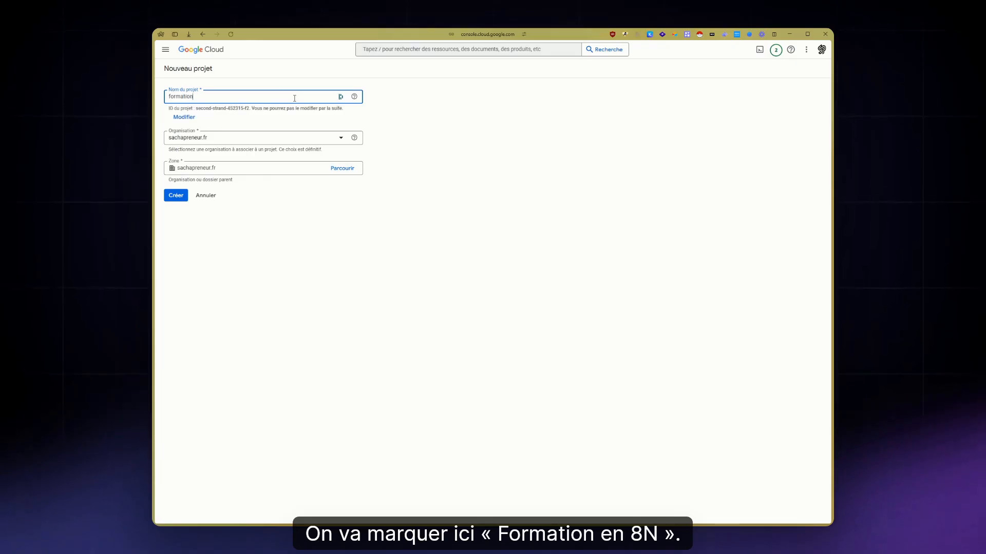
pyautogui.write('n8n')
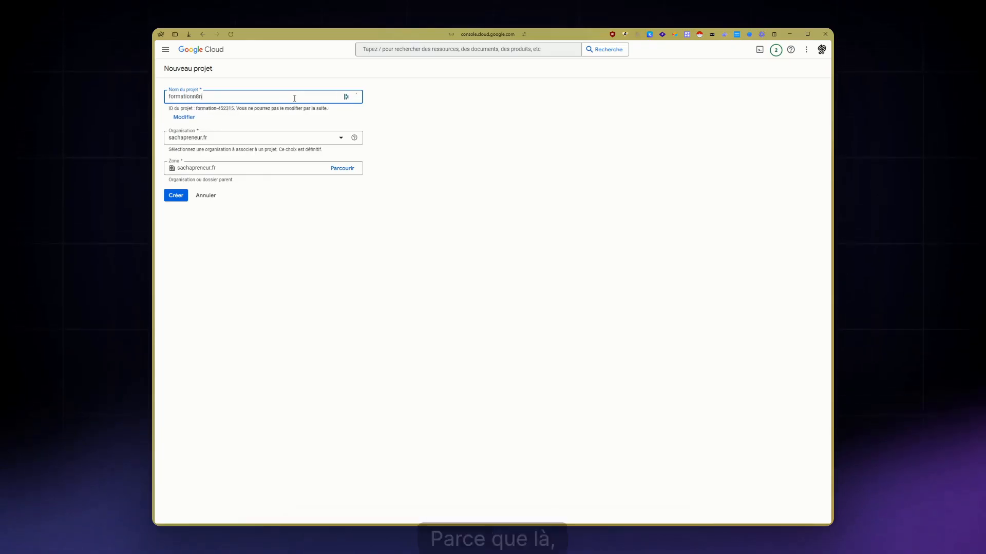
pyautogui.click(229, 135)
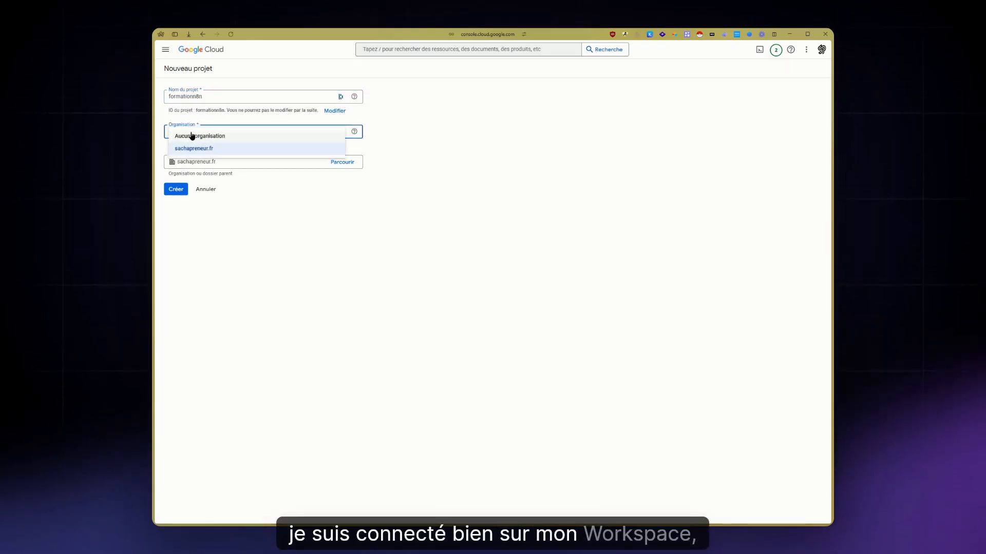
pyautogui.click(194, 148)
pyautogui.click(229, 165)
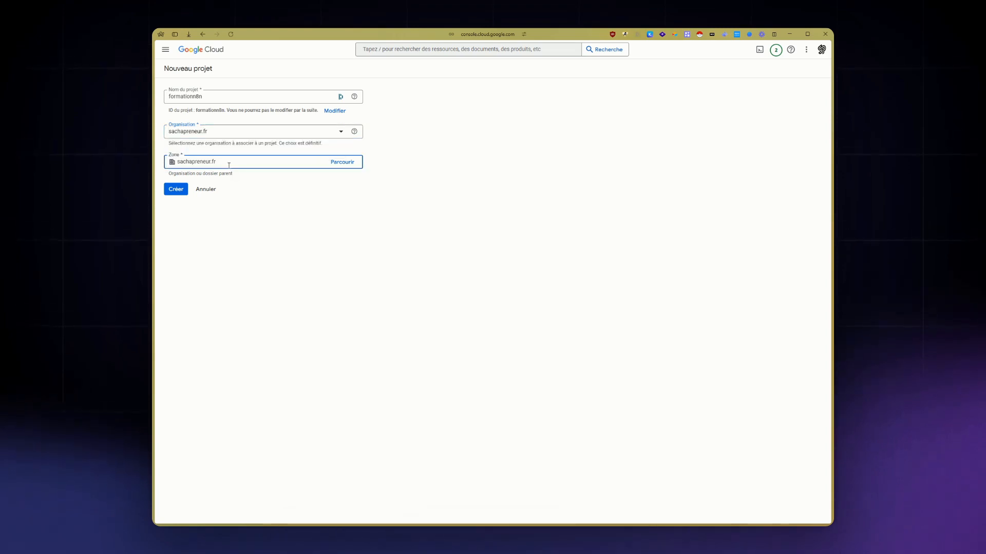
# - Create the formationn8n project and select it as the active project
pyautogui.click(182, 191)
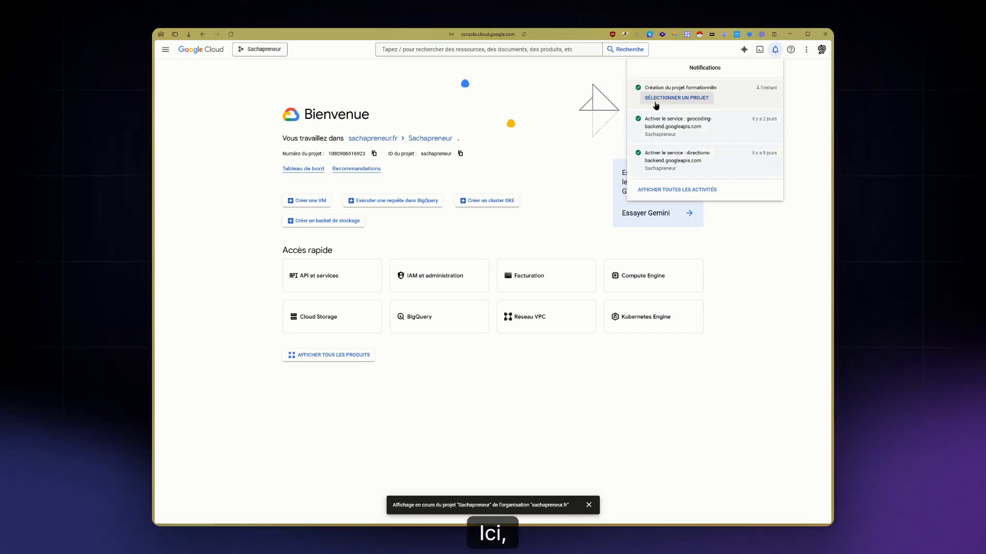
pyautogui.click(655, 102)
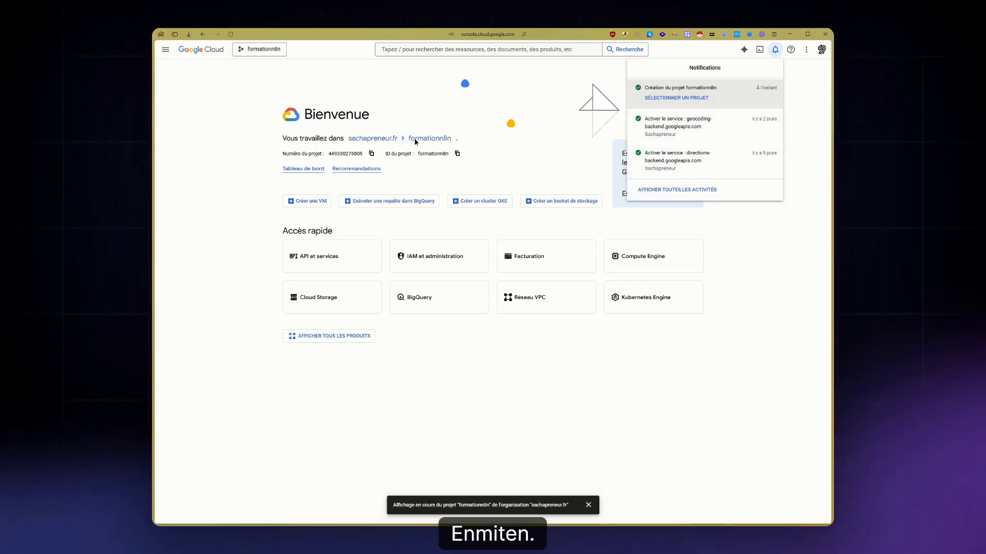
pyautogui.click(494, 156)
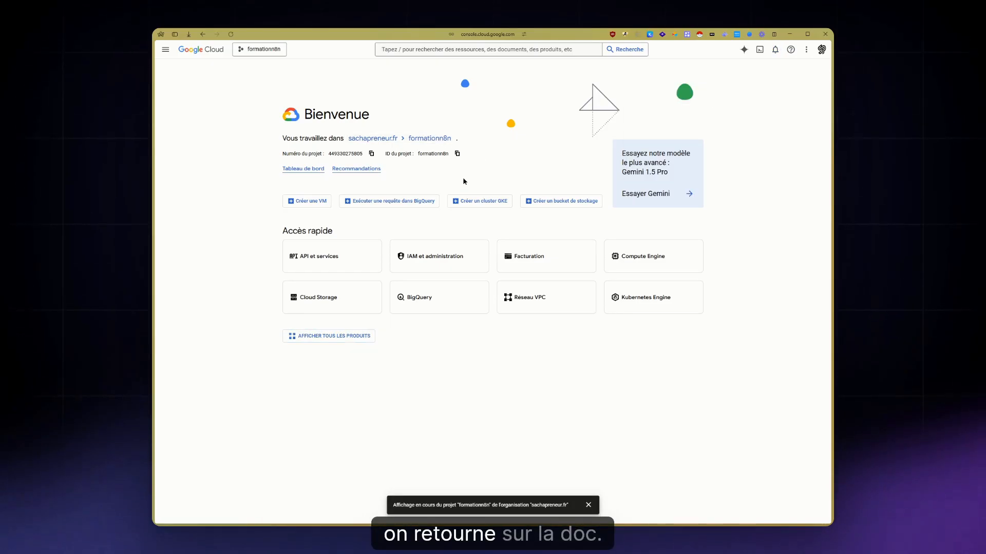
# - Consult the Enable APIs section of the n8n Docs page and return to the Google Cloud console
pyautogui.hotkey('ctrl', 'Tab')
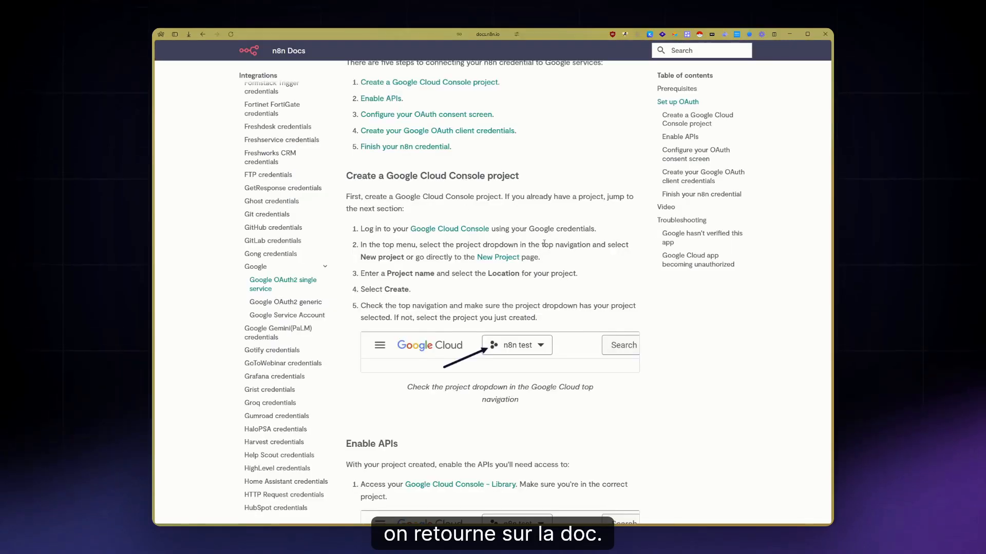
pyautogui.scroll(-5, 544, 244)
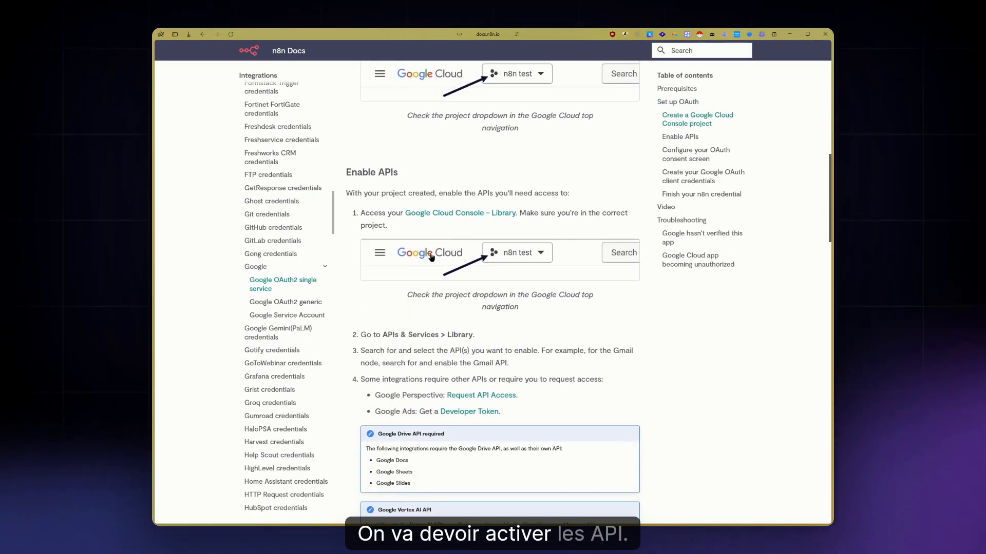
pyautogui.scroll(-1, 431, 256)
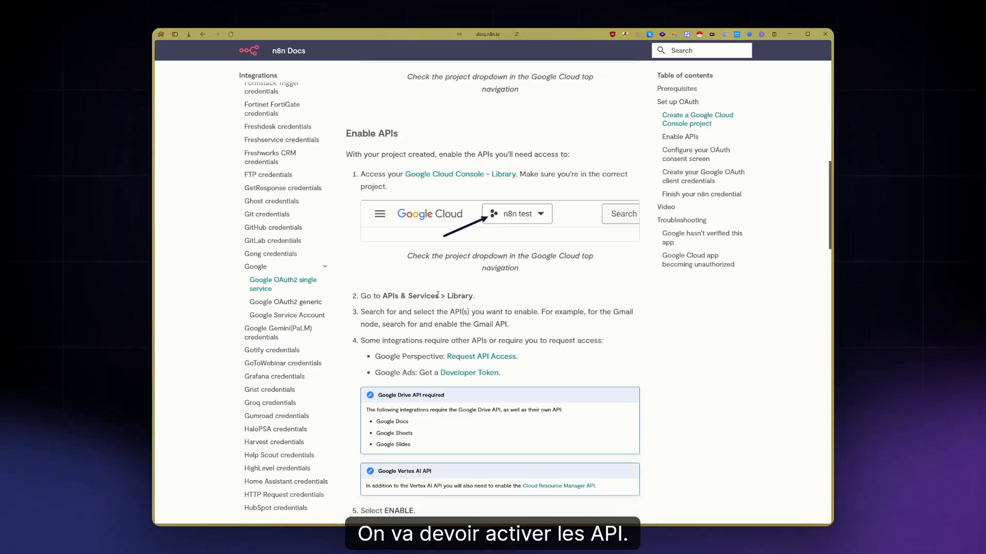
pyautogui.scroll(-1, 437, 295)
pyautogui.hotkey('ctrl', 'Tab')
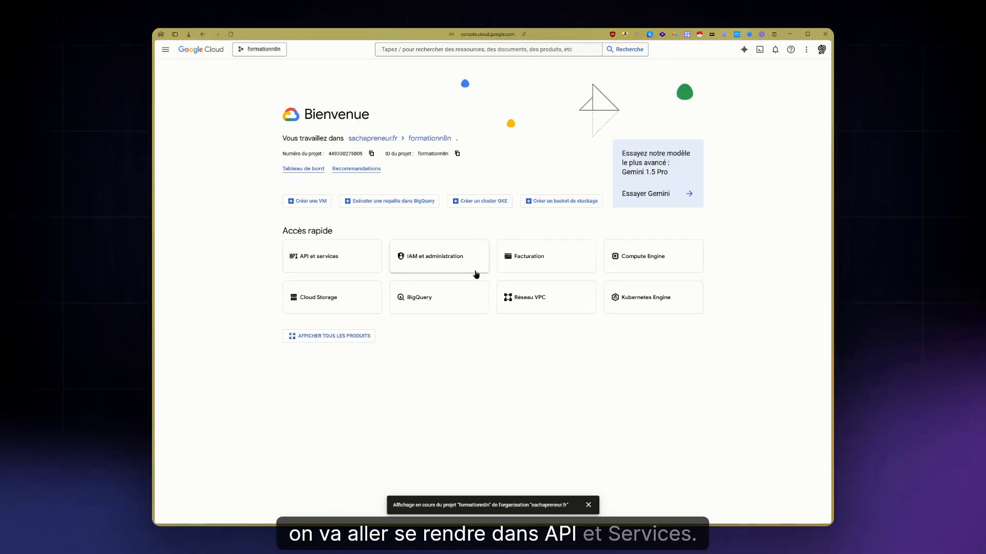
# - Open the project's API et services page, consult the required APIs in the n8n Google Sheets credential and return to Google Cloud
pyautogui.click(346, 261)
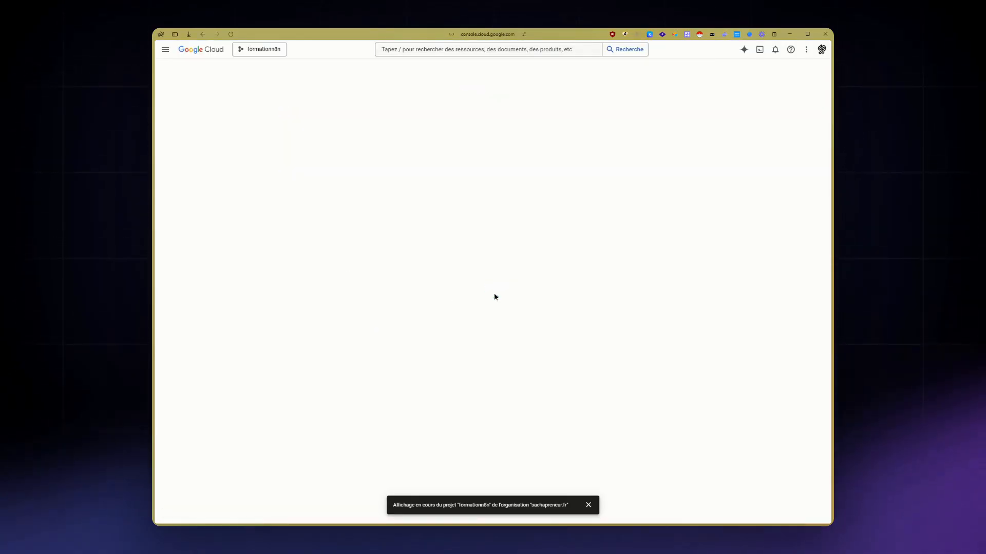
pyautogui.moveTo(154, 170)
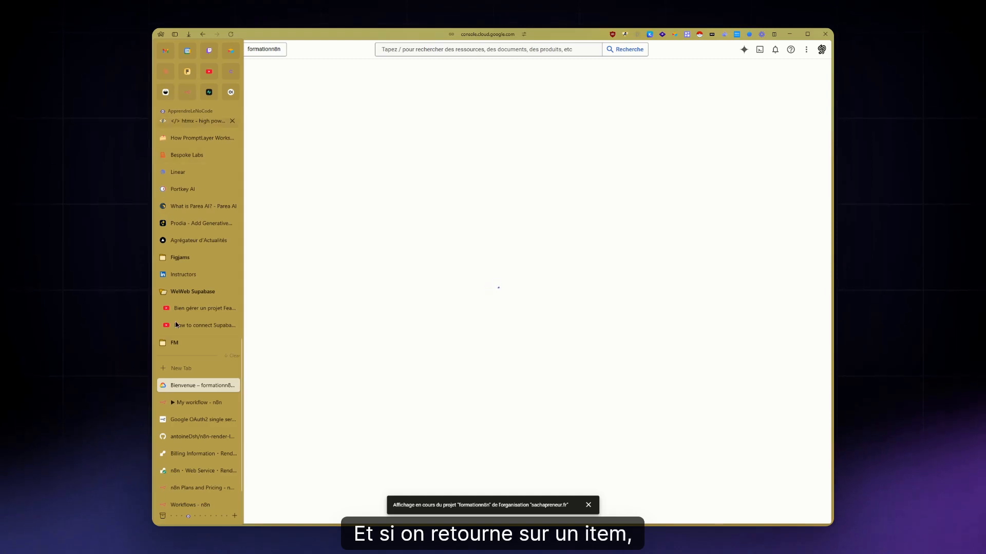
pyautogui.click(185, 403)
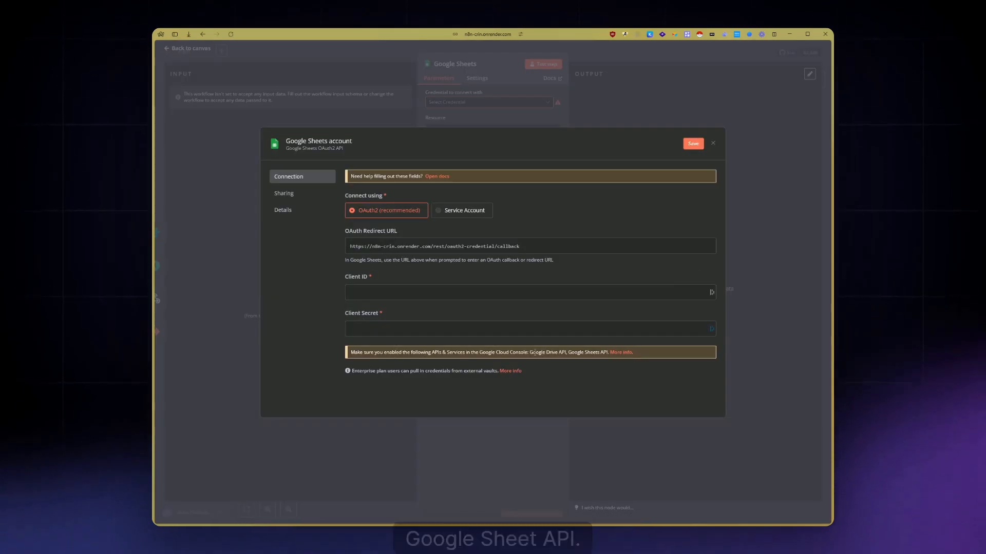
pyautogui.moveTo(530, 353); pyautogui.dragTo(606, 352)
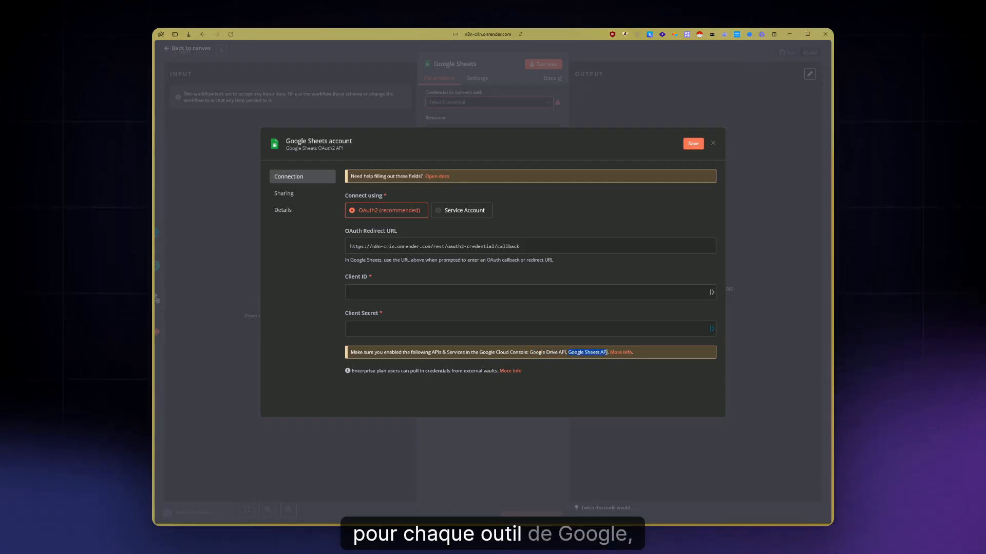
pyautogui.hotkey('ctrl', 'Tab')
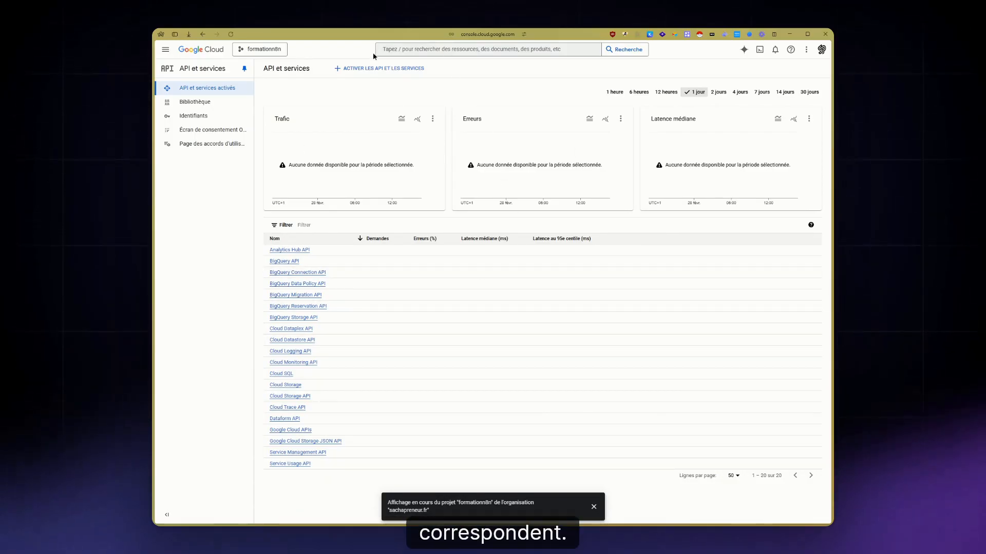
# - Open the API library and examine its API categories, from Cartes and Machine learning through Google Workspace to Autre
pyautogui.click(364, 70)
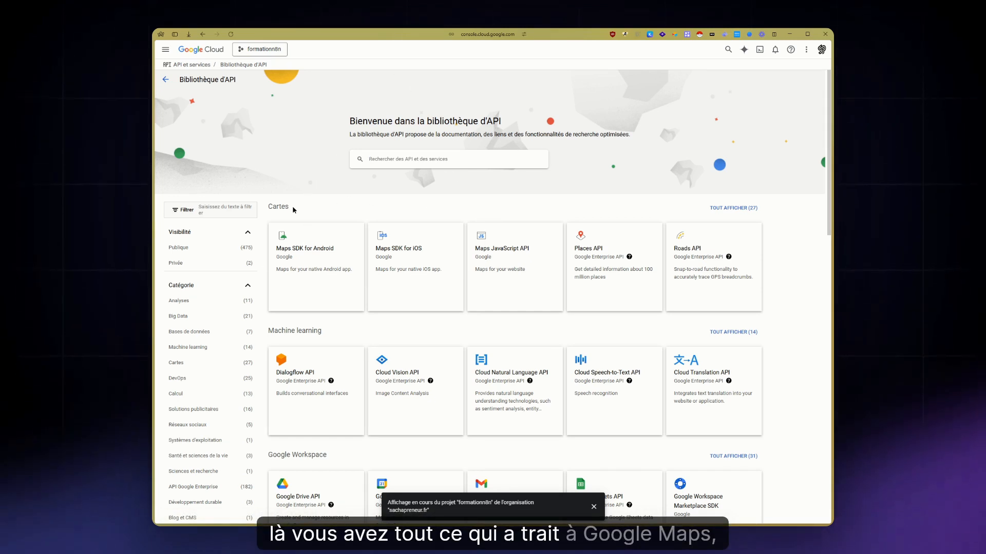
pyautogui.scroll(-1, 288, 209)
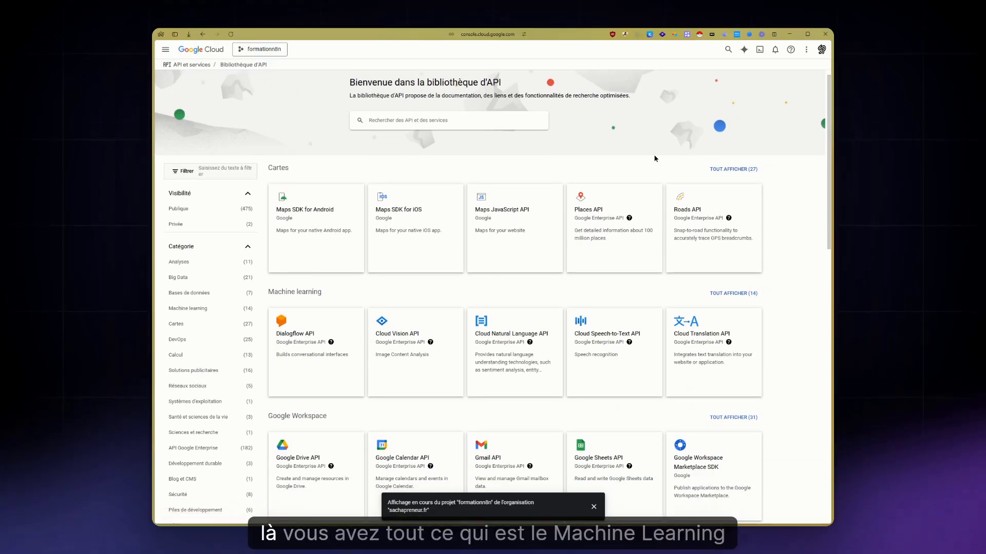
pyautogui.scroll(-1, 655, 159)
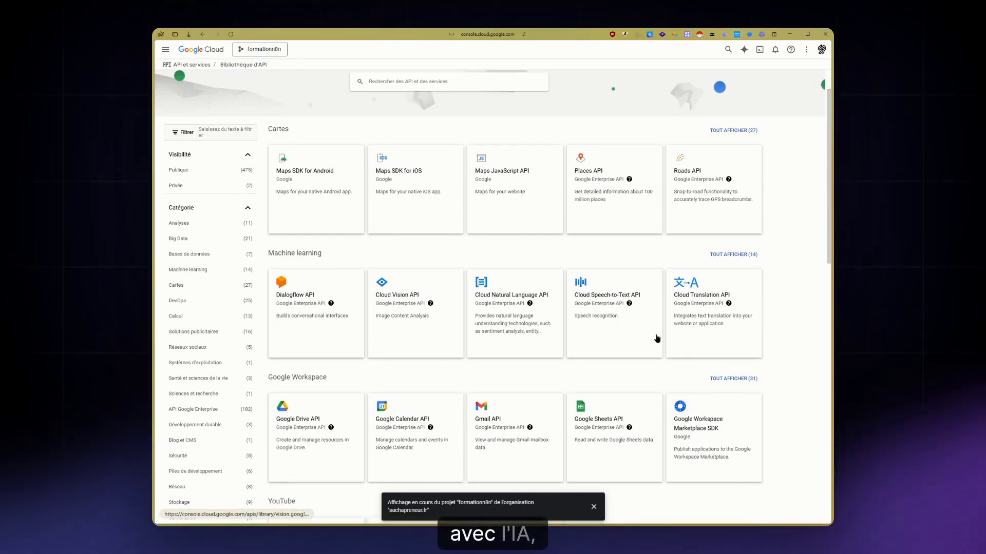
pyautogui.scroll(-5, 314, 180)
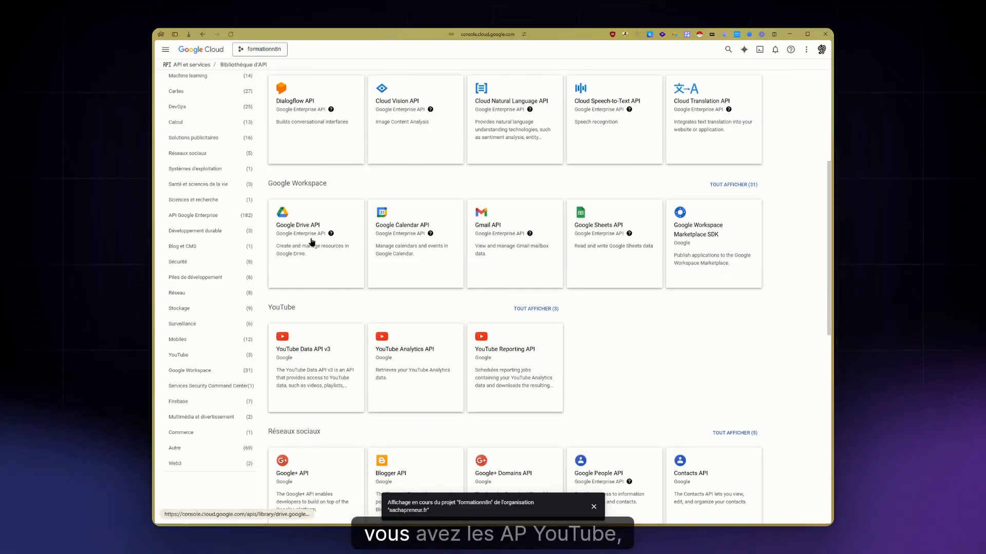
pyautogui.scroll(-4, 386, 233)
pyautogui.scroll(-4, 481, 246)
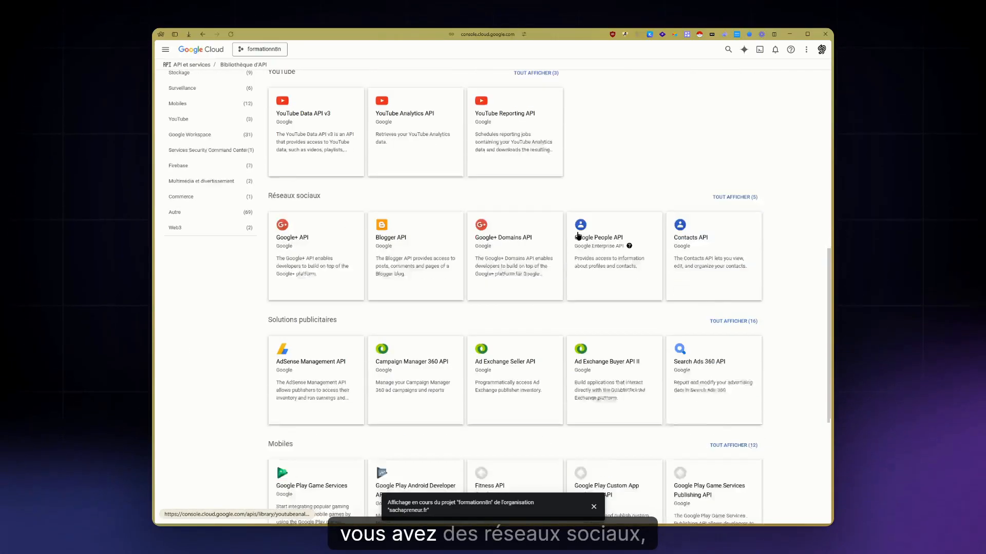
pyautogui.scroll(-1, 416, 173)
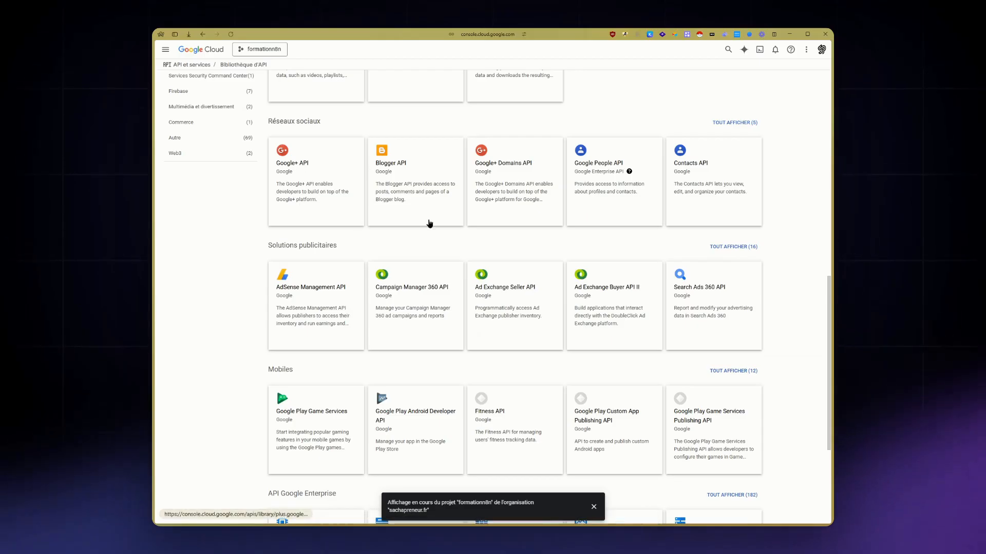
pyautogui.scroll(-1, 663, 228)
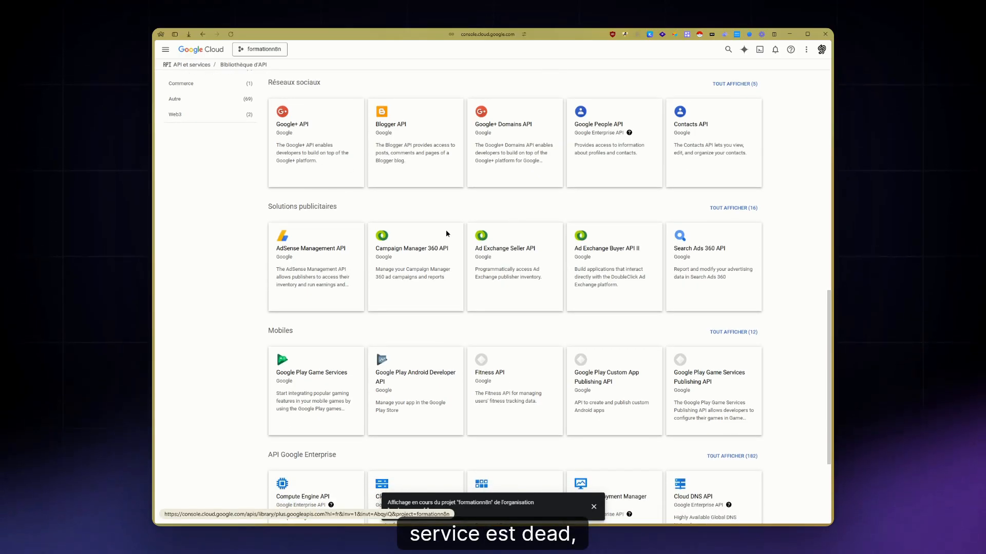
pyautogui.scroll(-5, 784, 298)
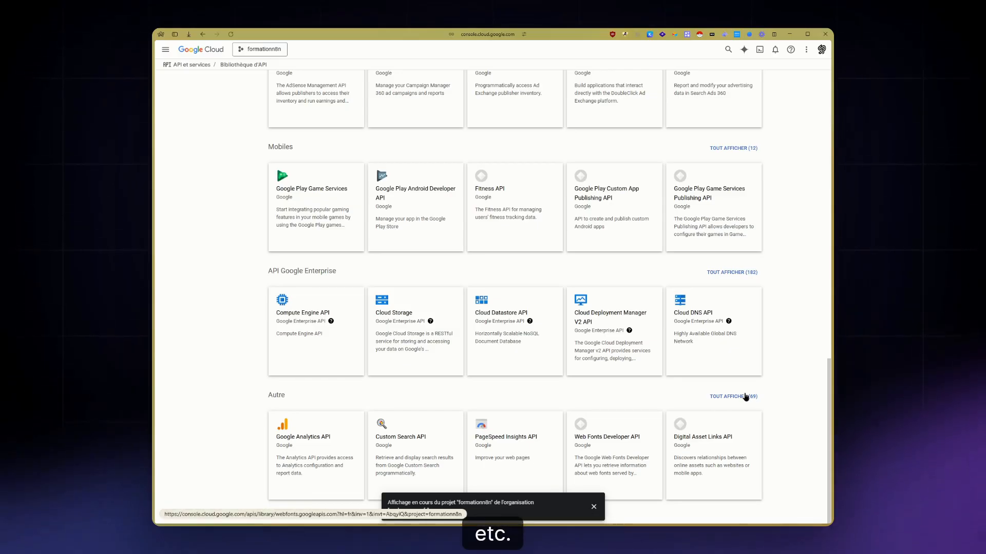
# - From the full Google Workspace API list, enable the Google Drive API required by the n8n Google Sheets credential
pyautogui.scroll(10, 777, 351)
pyautogui.scroll(3, 777, 353)
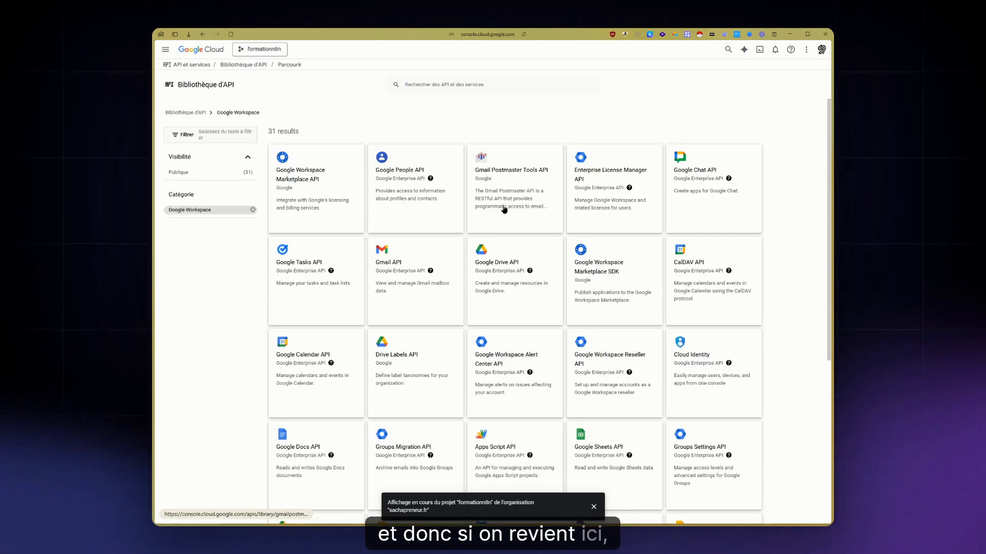
pyautogui.hotkey('ctrl', 'Tab')
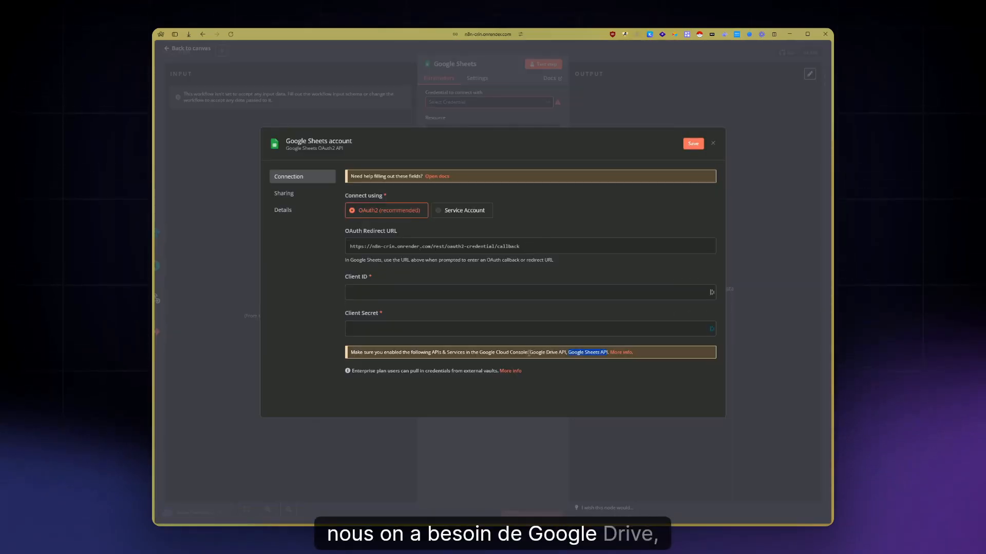
pyautogui.hotkey('ctrl', 'Tab')
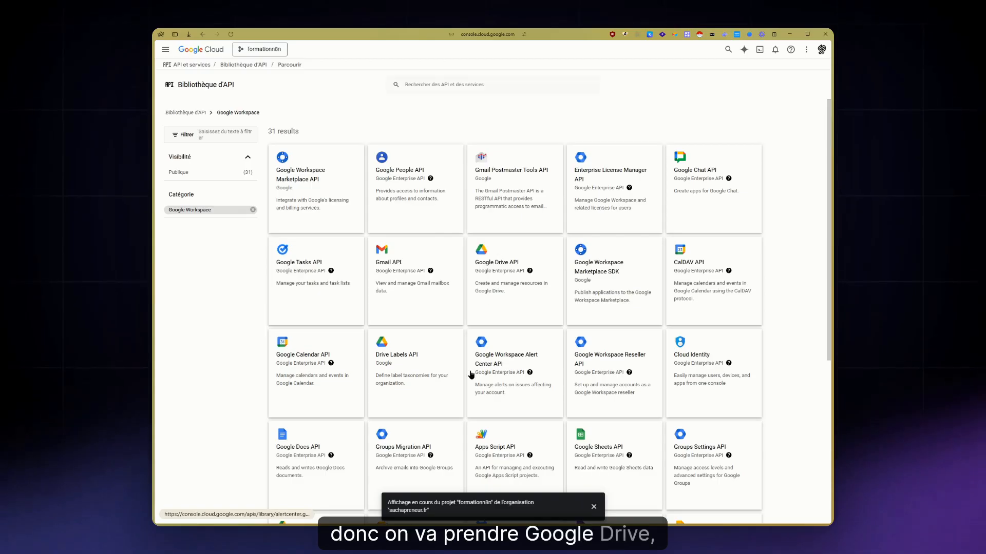
pyautogui.click(497, 314)
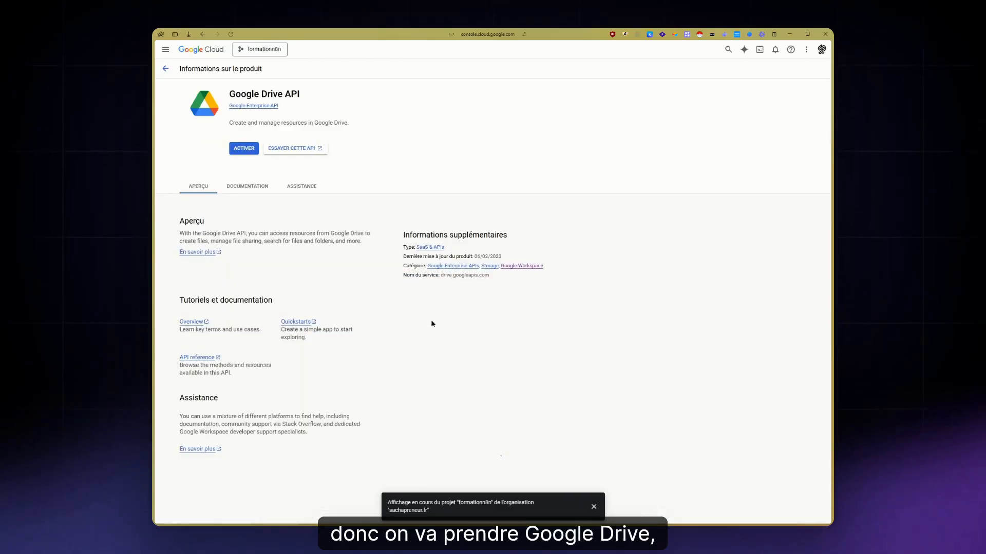
pyautogui.click(245, 150)
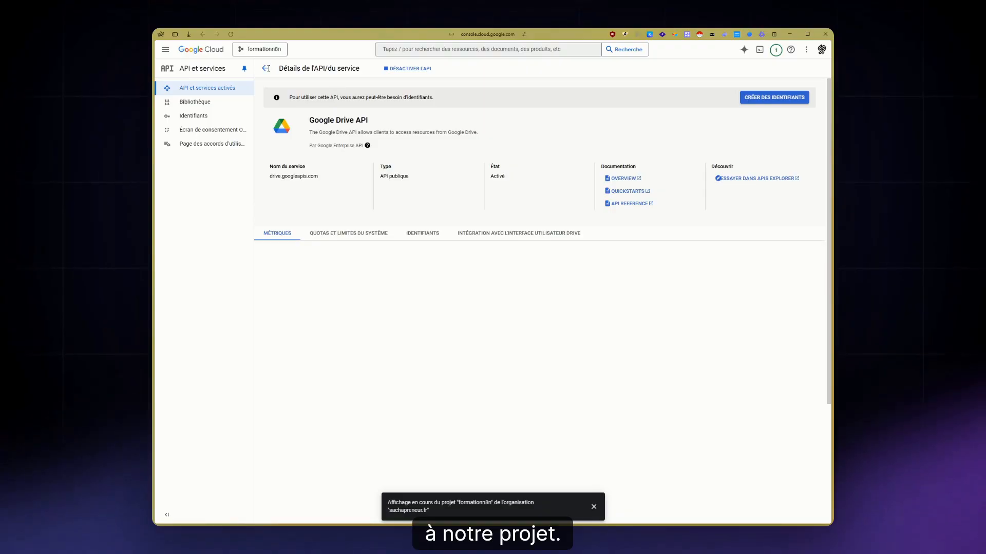
# - Search the API library for "sheets" and enable the Google Sheets API for the project
pyautogui.click(266, 69)
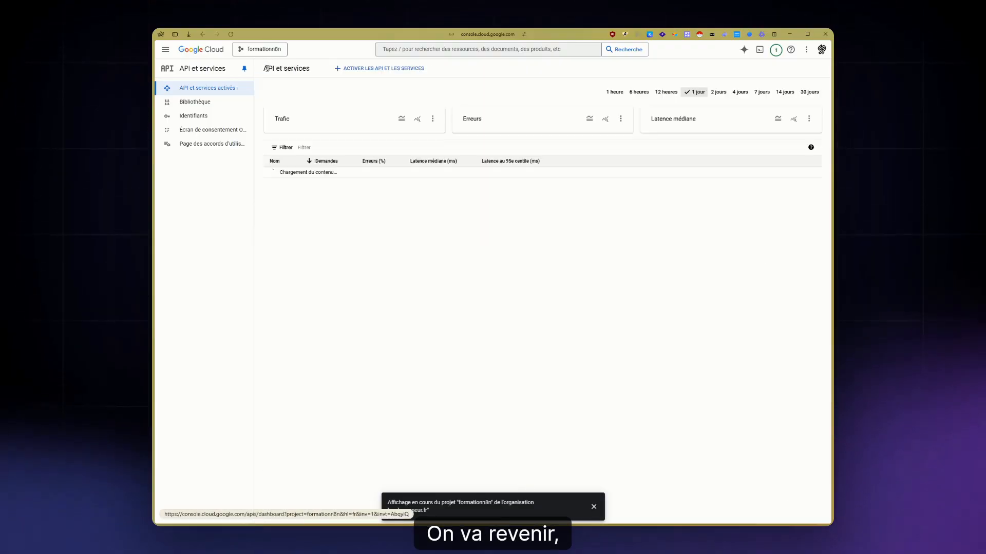
pyautogui.click(368, 68)
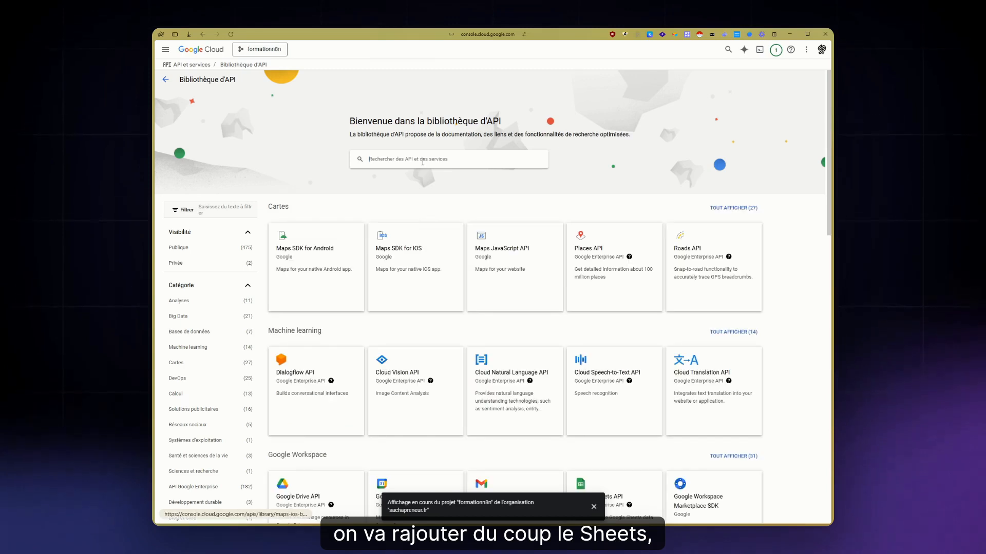
pyautogui.click(423, 161)
pyautogui.write('sheets')
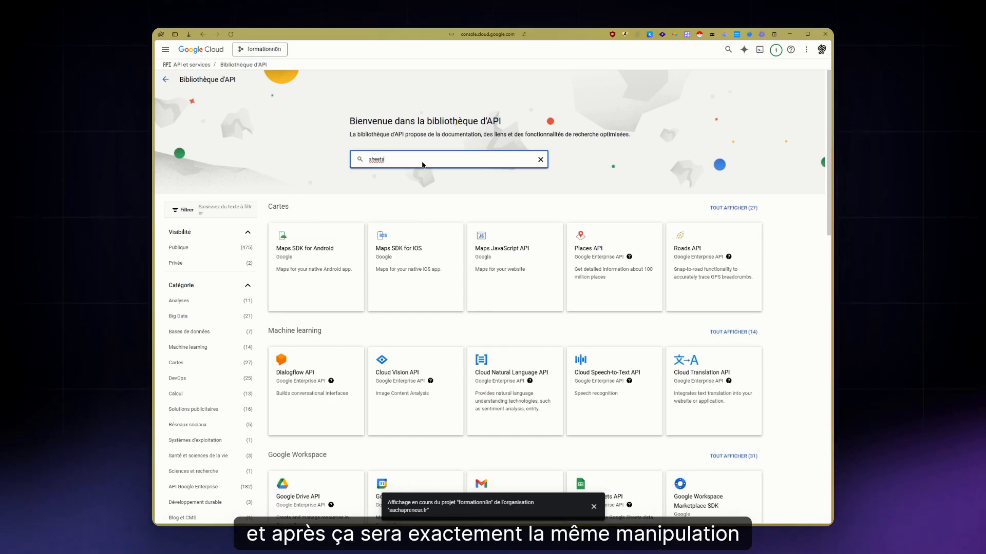
pyautogui.press('Return')
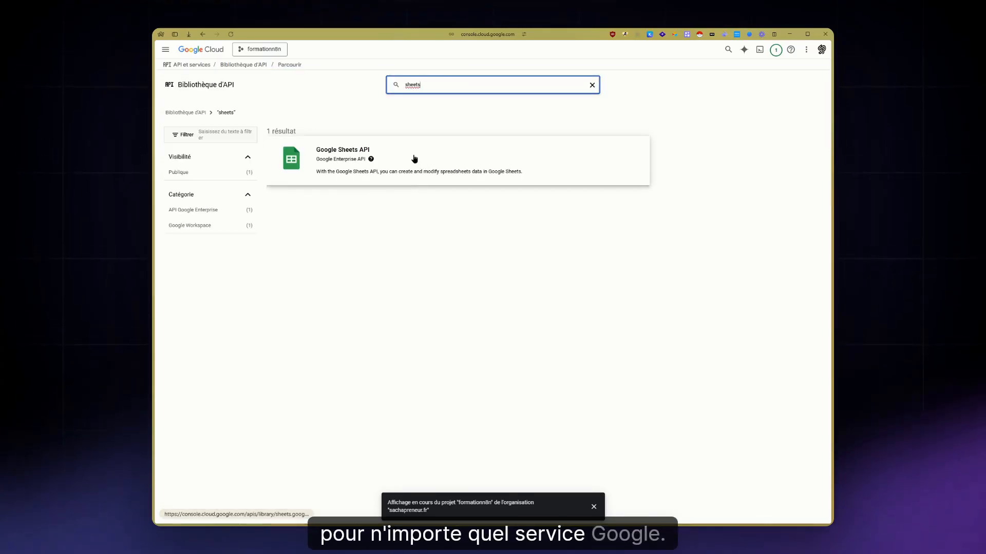
pyautogui.click(415, 164)
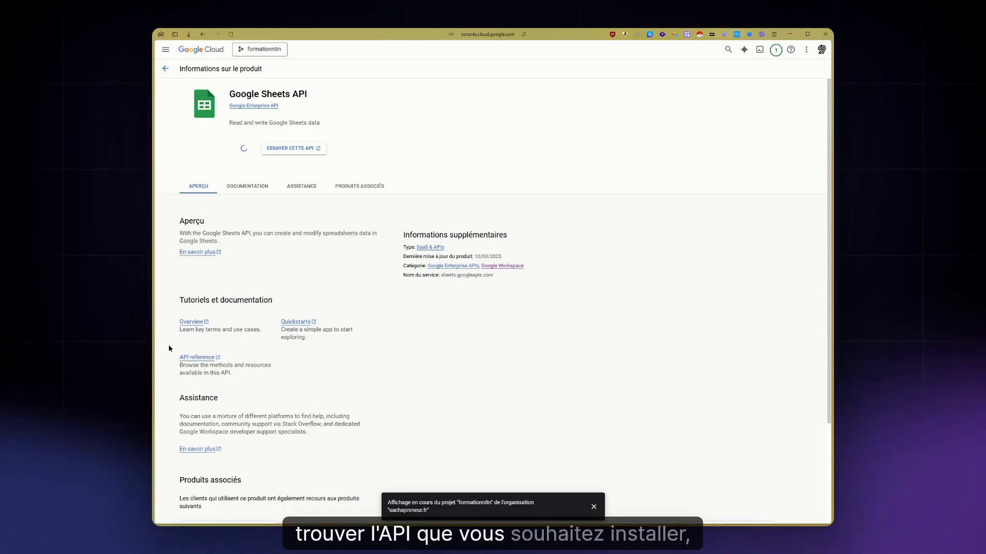
# - Consult the OAuth consent screen instructions in the n8n Docs and return to the Google Cloud console
pyautogui.moveTo(159, 444)
pyautogui.click(190, 419)
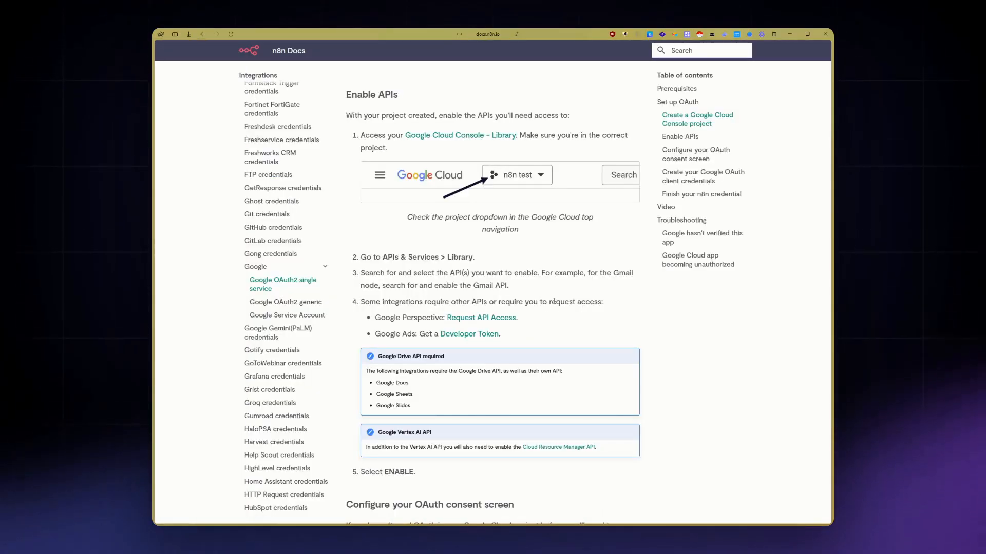
pyautogui.scroll(-5, 545, 267)
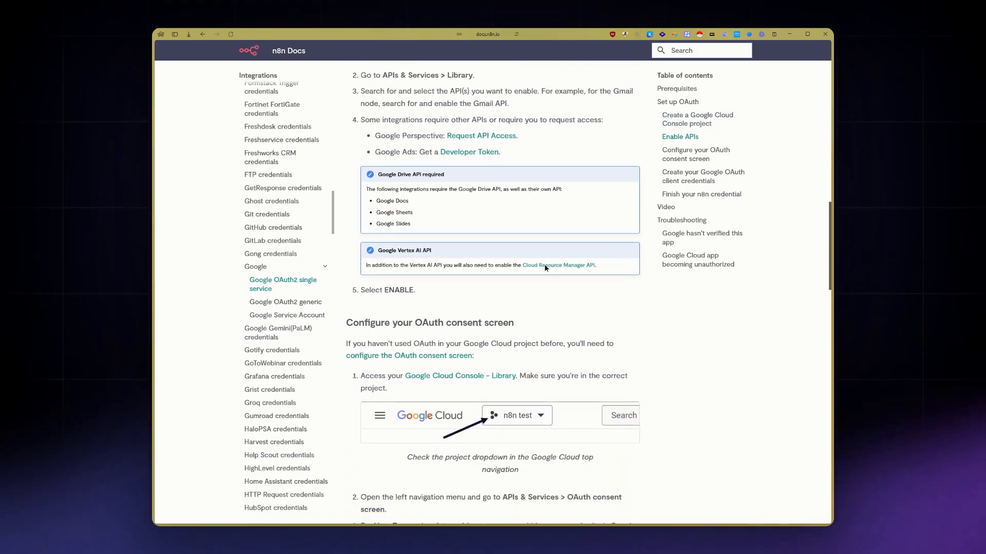
pyautogui.scroll(-5, 544, 266)
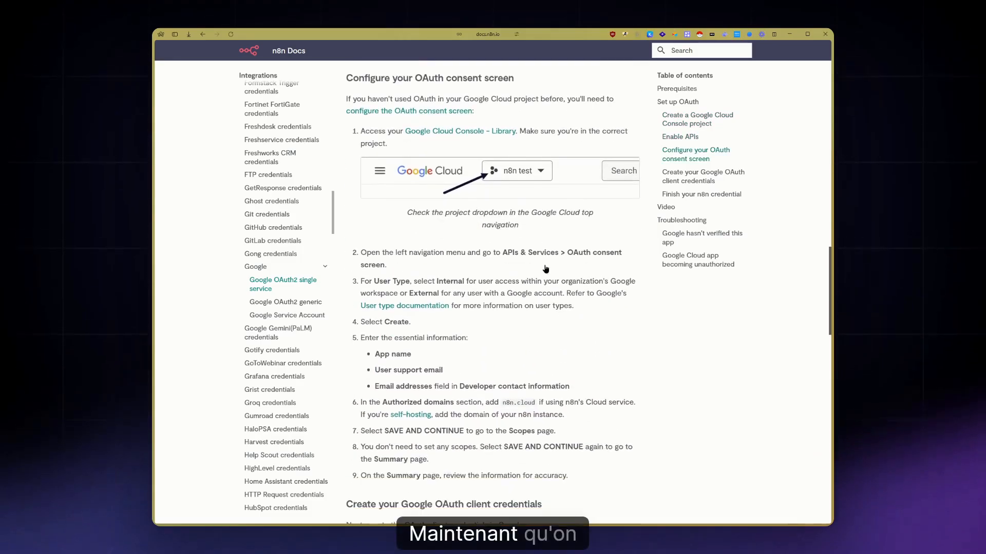
pyautogui.moveTo(502, 214); pyautogui.dragTo(623, 216)
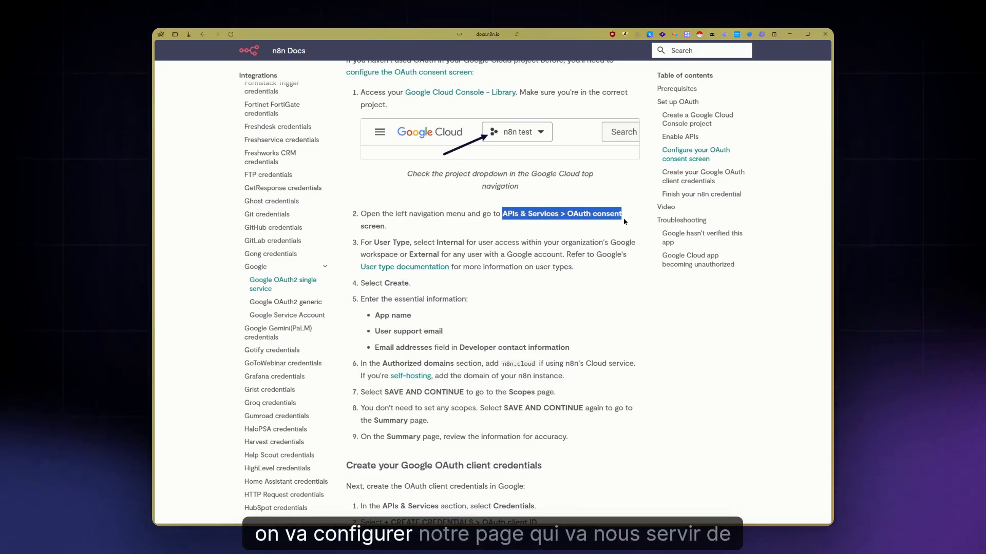
pyautogui.hotkey('ctrl', 'Tab')
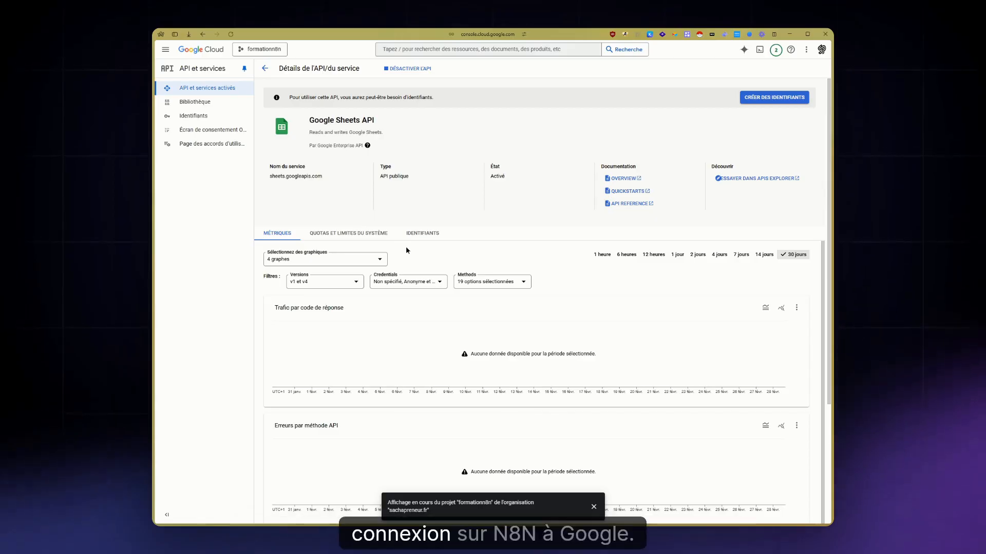
# - Open the OAuth consent screen section of API et services and look through the Google Auth Platform navigation
pyautogui.click(199, 130)
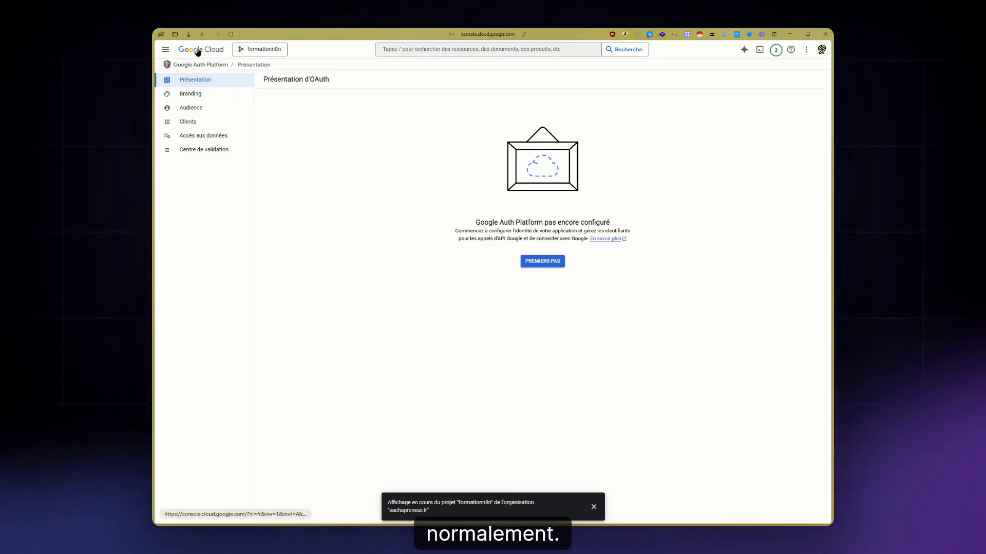
pyautogui.click(165, 50)
pyautogui.moveTo(205, 107)
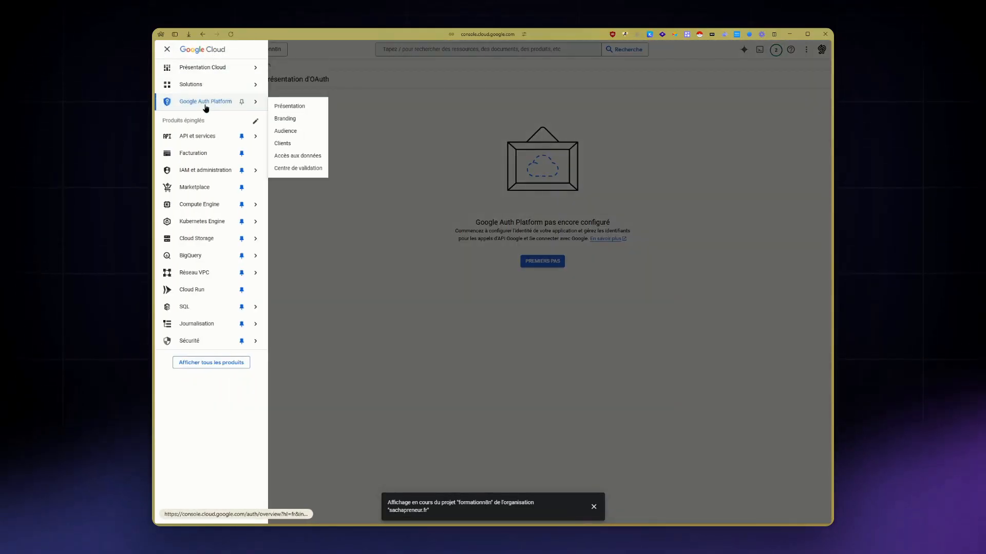
pyautogui.click(394, 113)
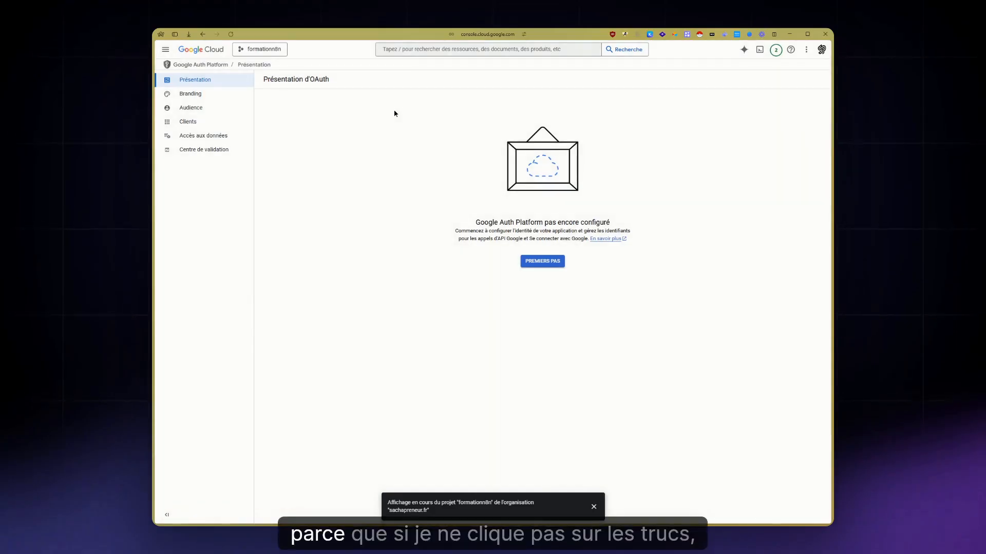
# - Recheck the consent screen path in the n8n Docs and go back to the Google Sheets API details in Google Cloud
pyautogui.hotkey('ctrl', 'Tab')
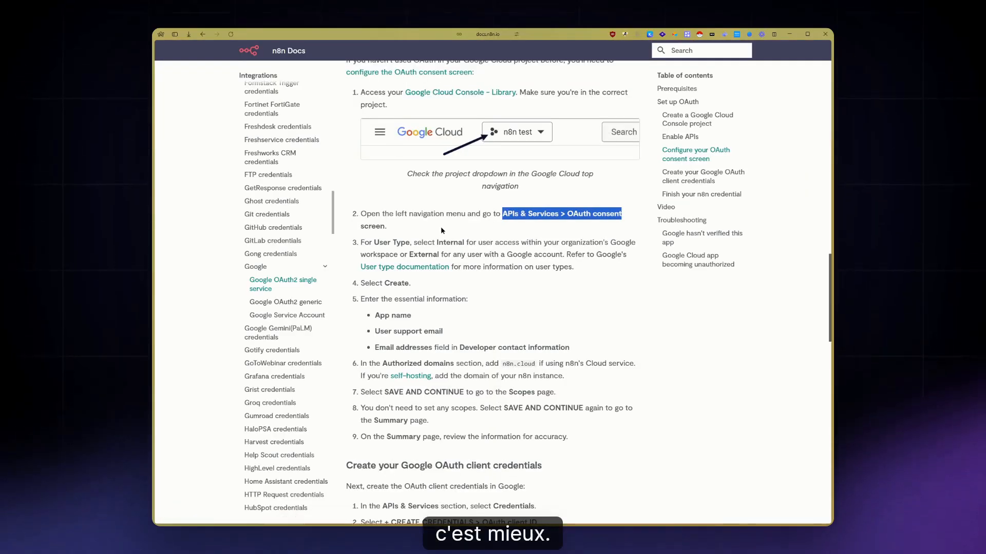
pyautogui.scroll(2, 441, 226)
pyautogui.scroll(-1, 473, 262)
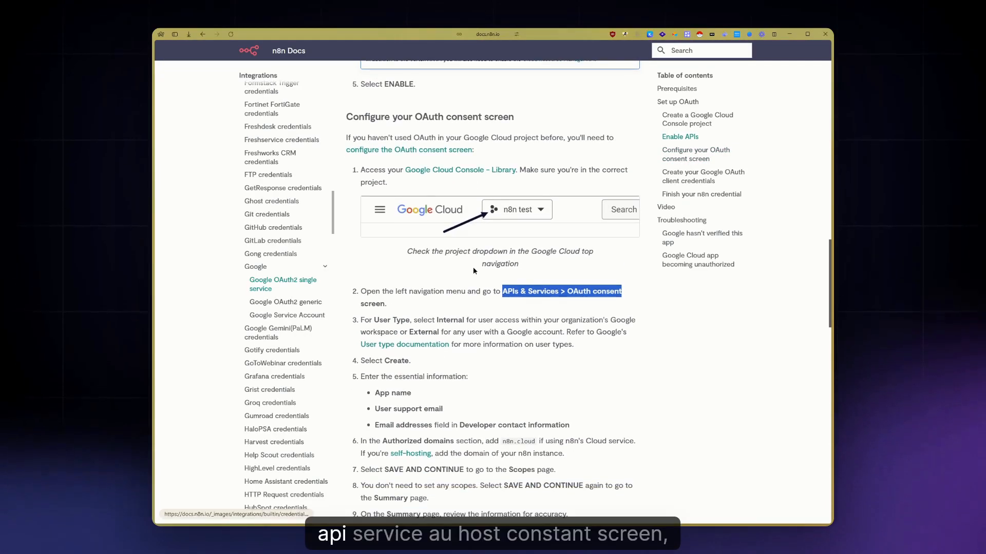
pyautogui.hotkey('ctrl', 'Tab')
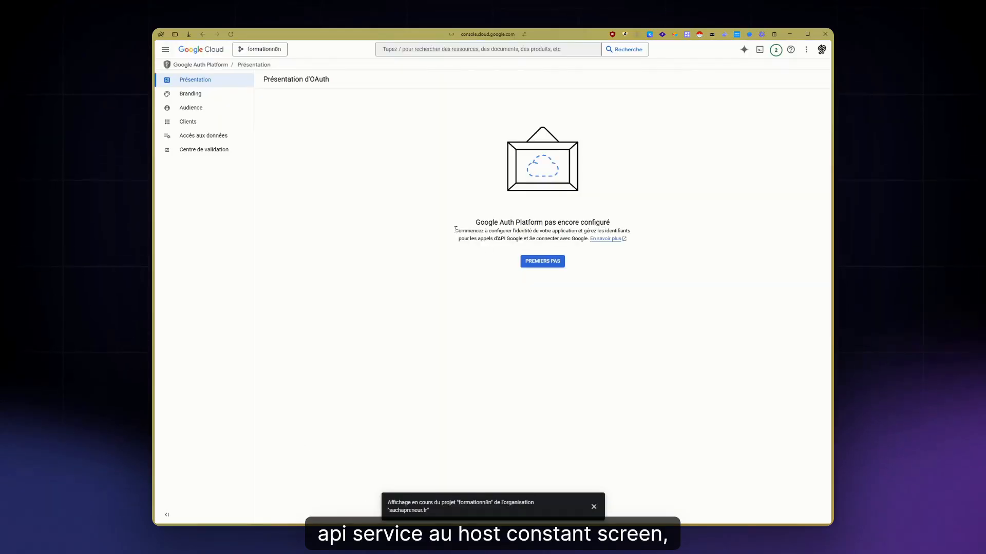
pyautogui.click(204, 34)
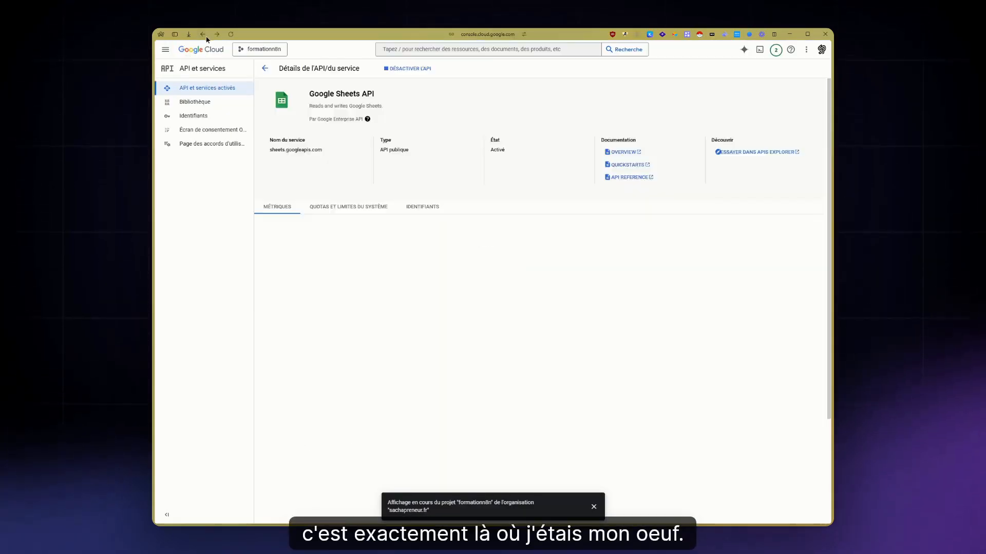
# - Open the project's OAuth consent screen section and check the user type and app information instructions in the n8n Docs
pyautogui.click(210, 130)
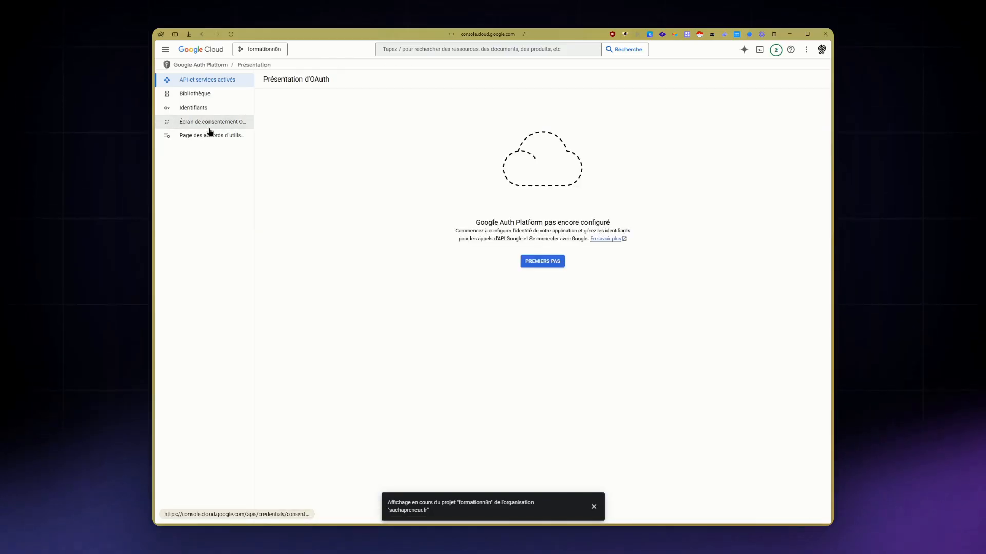
pyautogui.hotkey('ctrl', 'Tab')
pyautogui.scroll(-1, 442, 282)
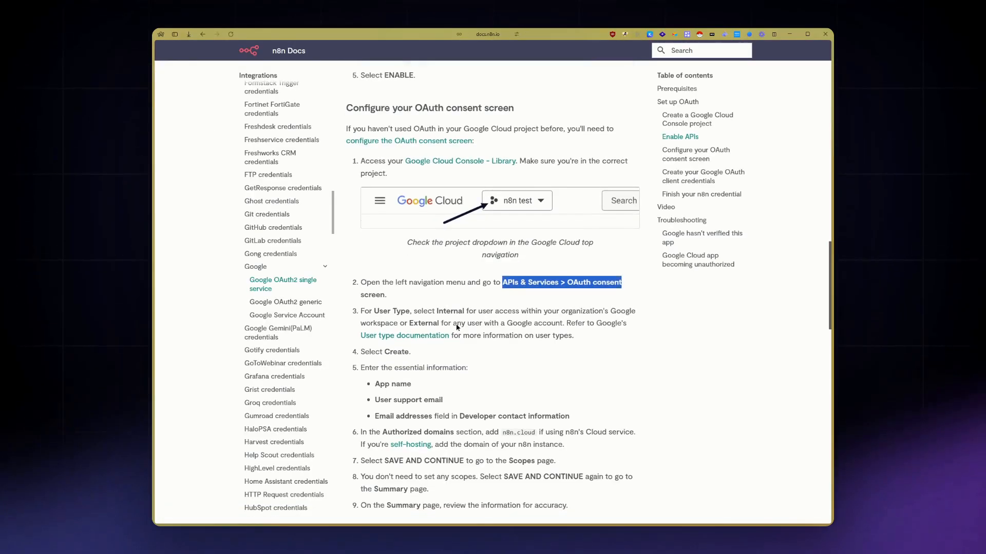
pyautogui.scroll(-1, 524, 318)
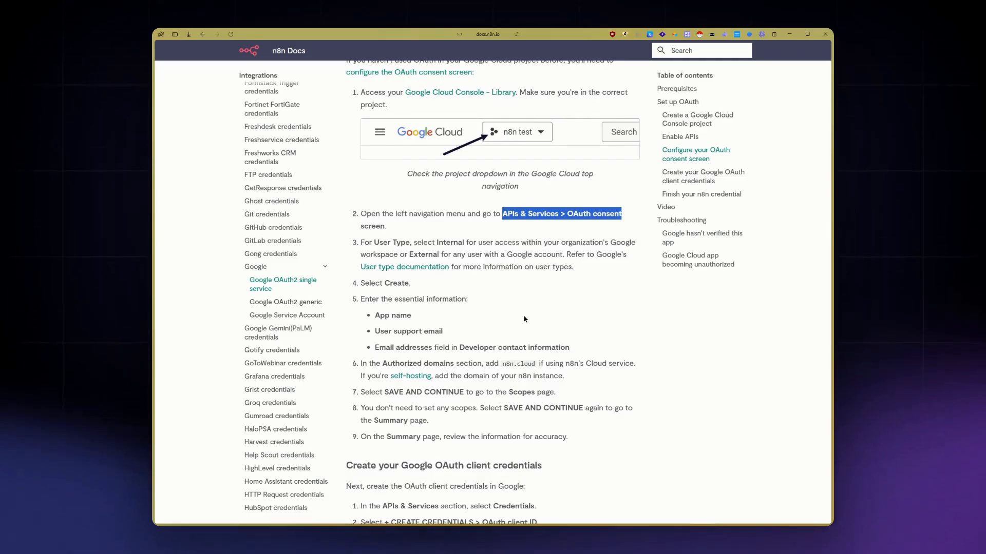
pyautogui.hotkey('ctrl', 'shift', 'Tab')
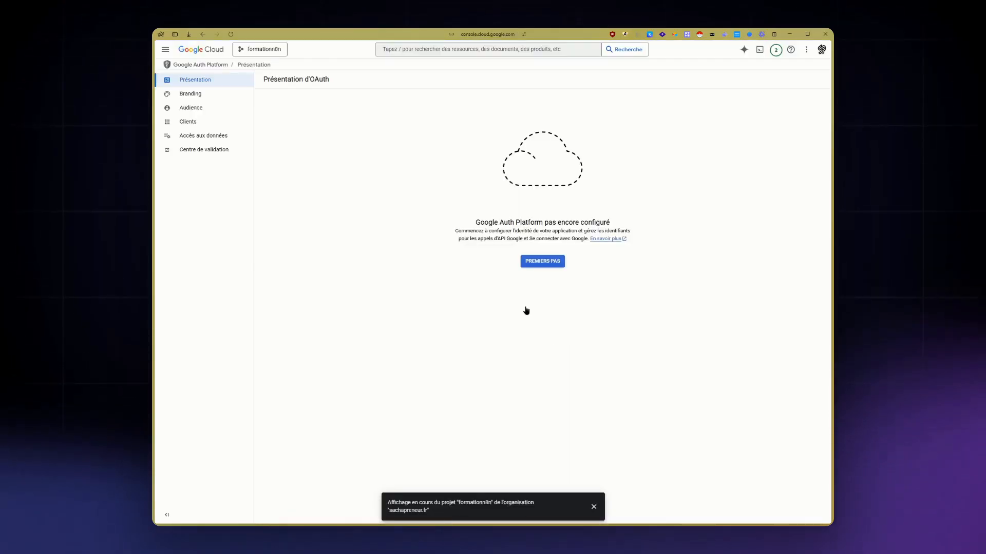
# - Start the Google Auth Platform configuration with the application name n8n, the user support e-mail address and the Interne audience
pyautogui.click(544, 263)
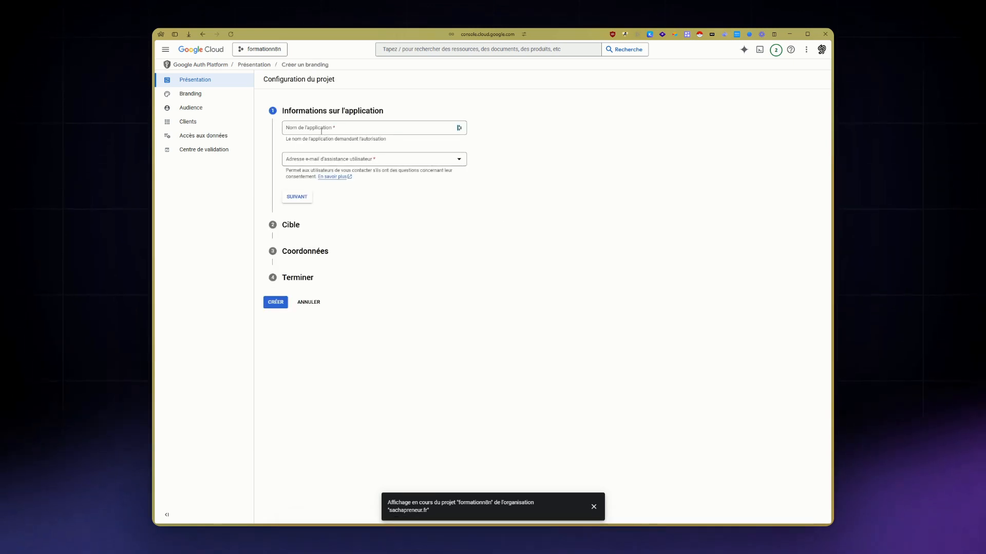
pyautogui.click(360, 129)
pyautogui.write('n8n')
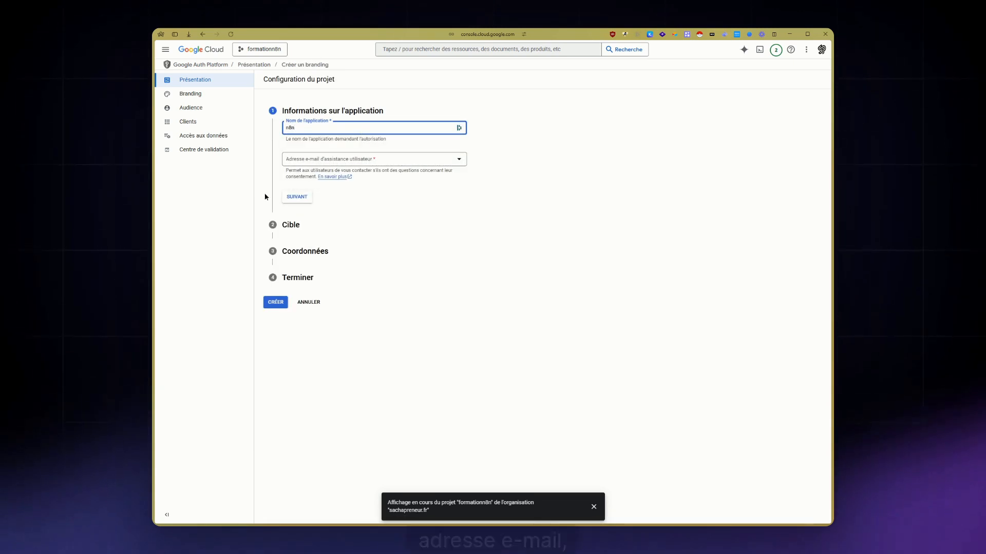
pyautogui.click(342, 160)
pyautogui.click(343, 162)
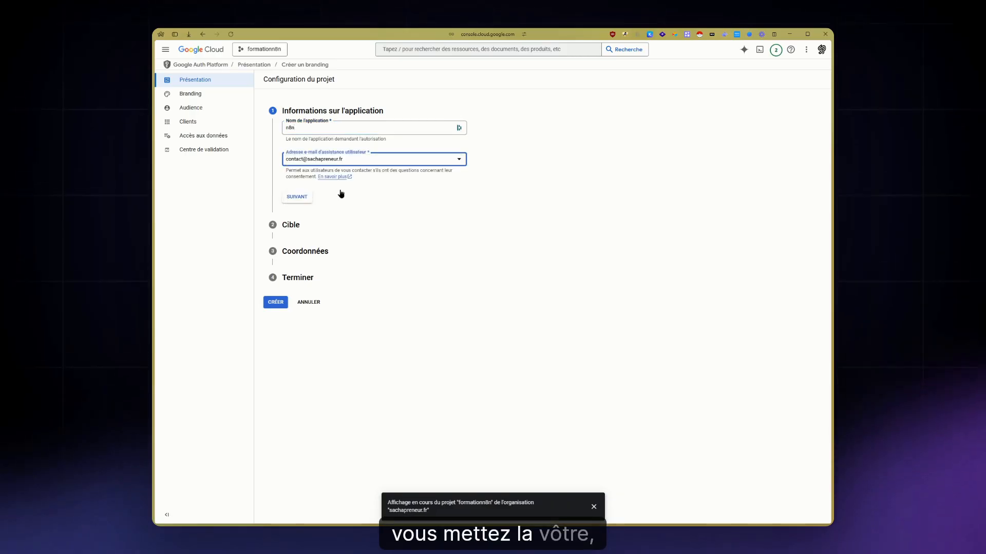
pyautogui.click(303, 198)
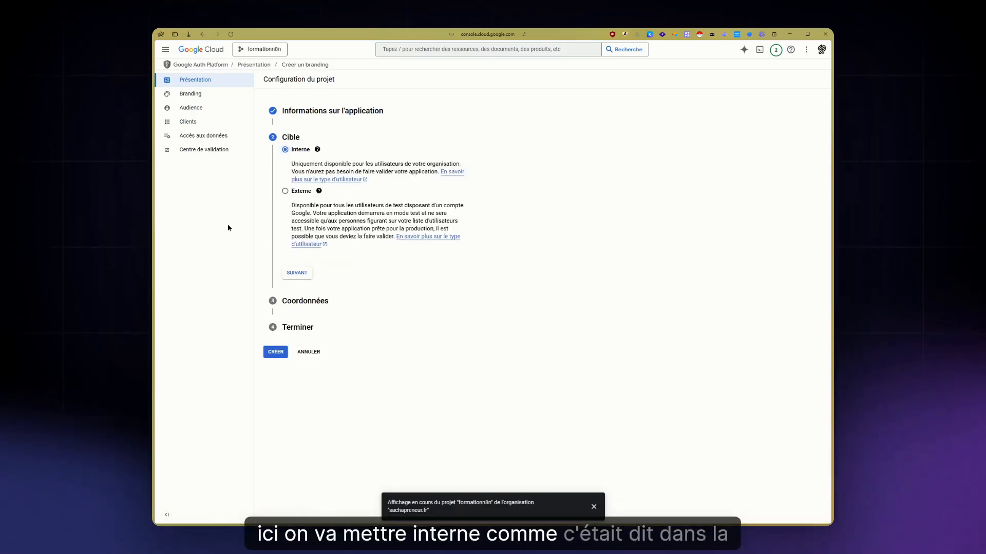
pyautogui.click(302, 277)
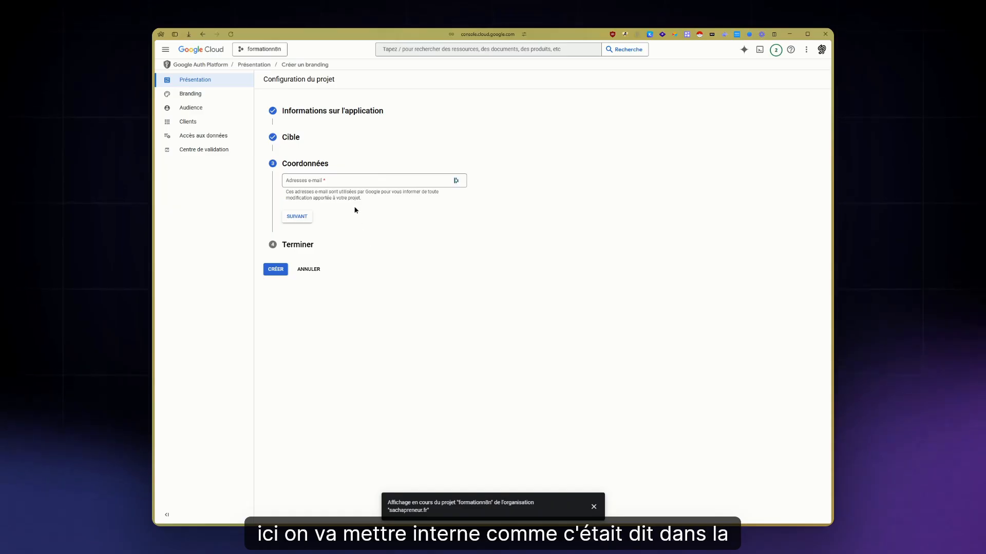
# - Add the contact e-mail address, accept the Google API user data policy and create the OAuth configuration
pyautogui.click(344, 181)
pyautogui.click(304, 214)
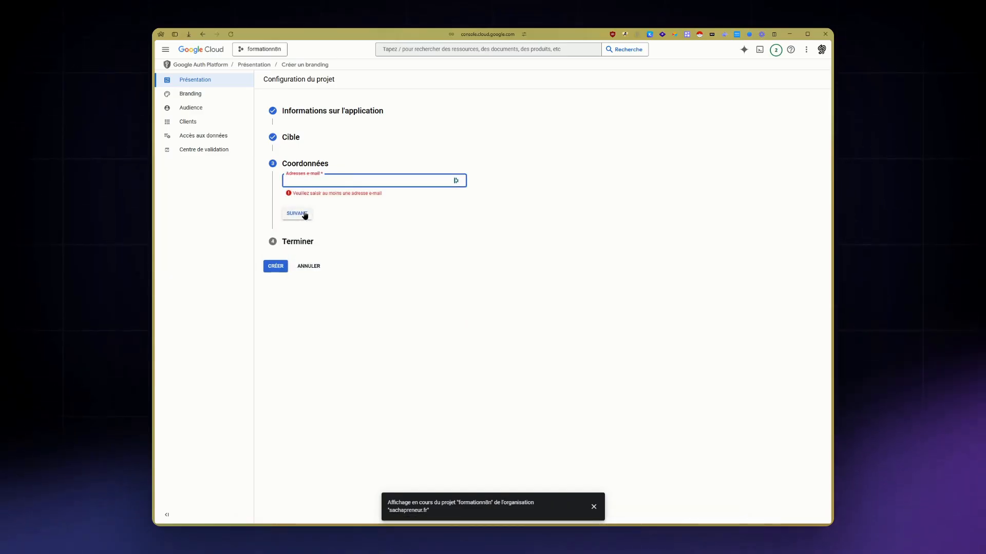
pyautogui.click(341, 182)
pyautogui.click(329, 197)
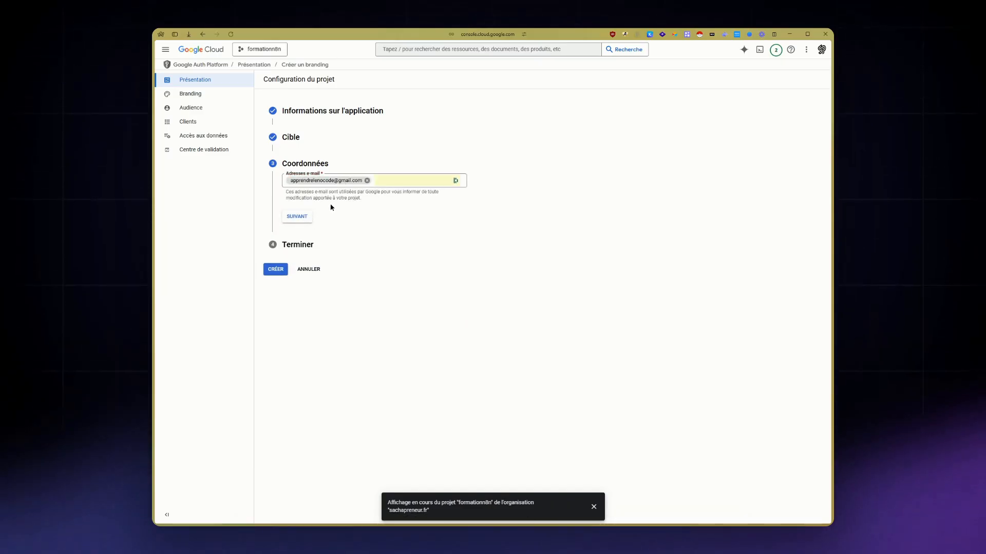
pyautogui.click(302, 217)
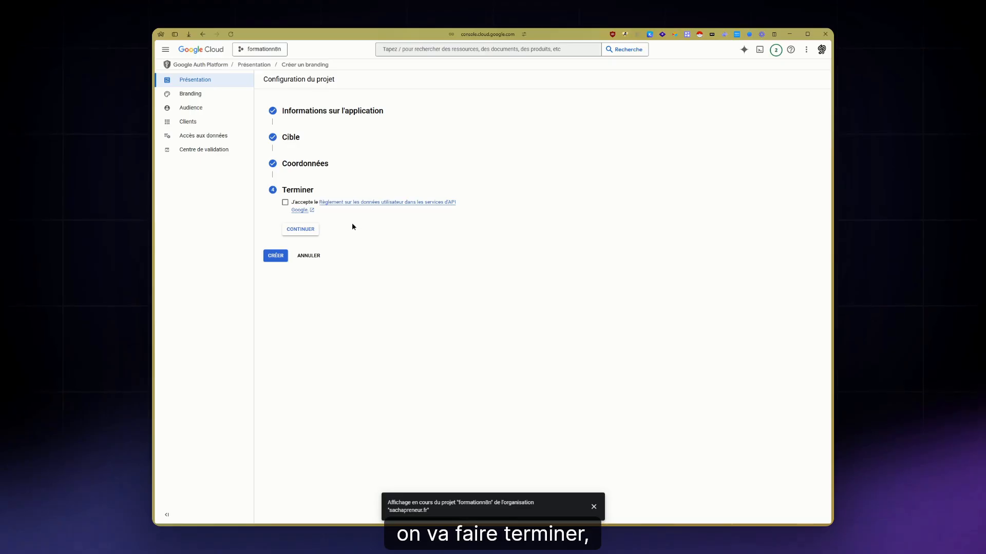
pyautogui.click(294, 229)
pyautogui.click(273, 214)
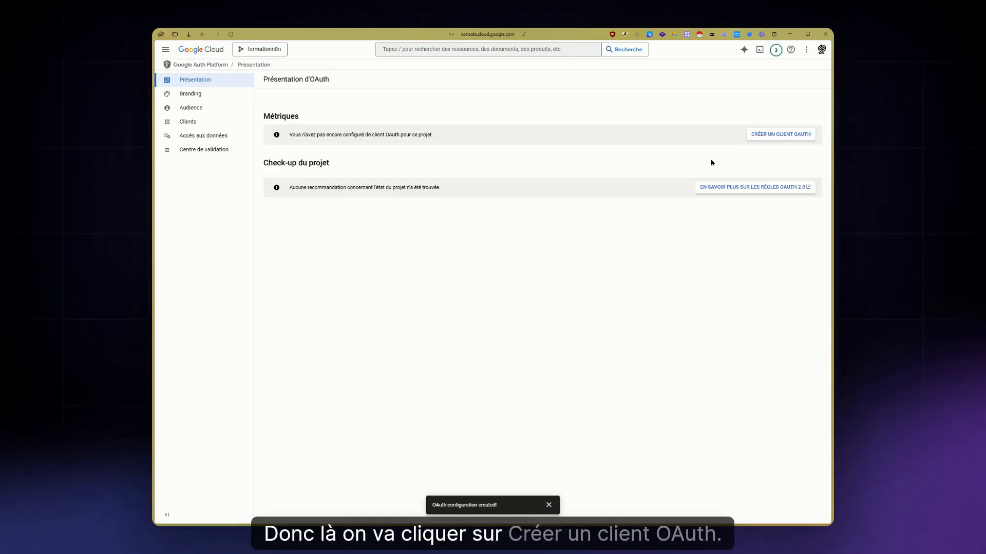
# - Start a new OAuth client of type Application Web and name it n8n
pyautogui.click(765, 135)
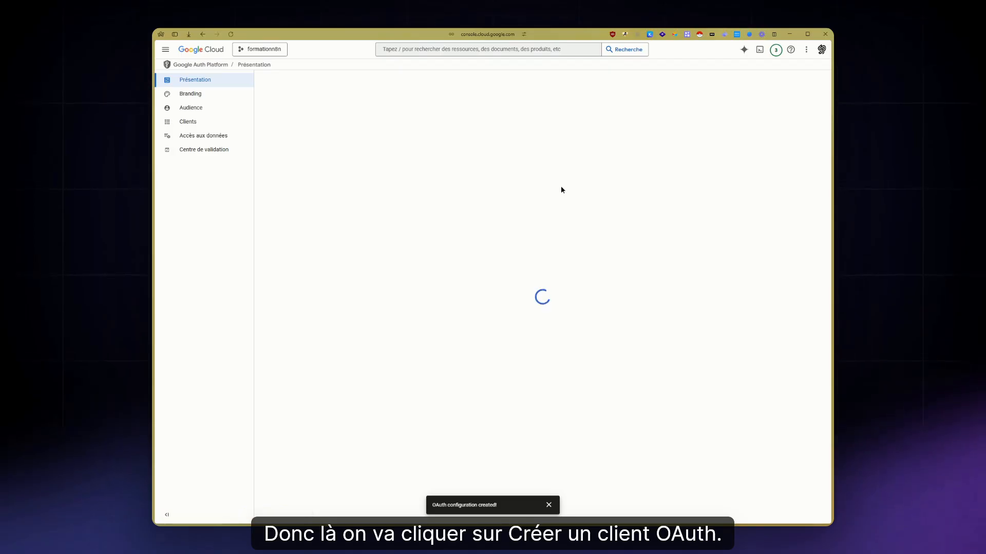
pyautogui.click(306, 147)
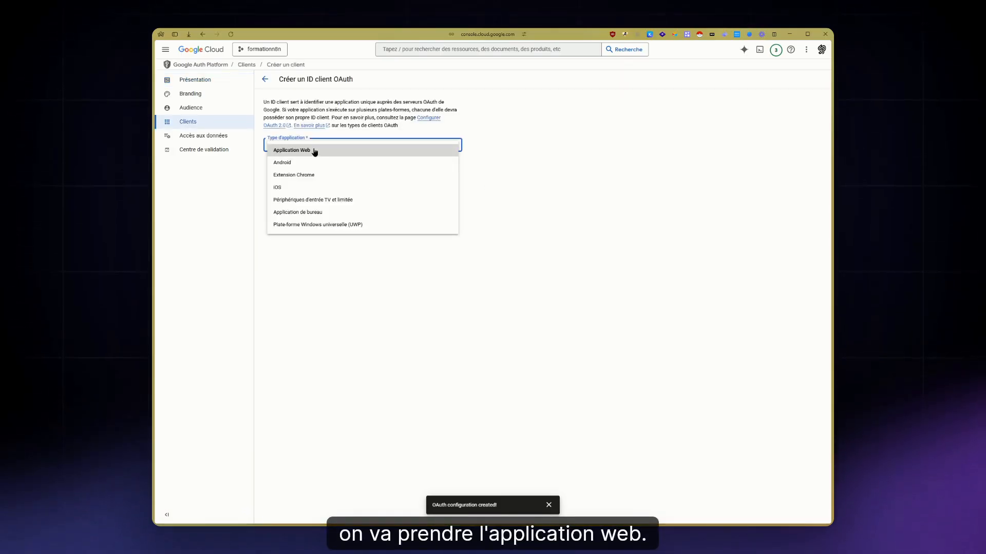
pyautogui.click(314, 151)
pyautogui.click(312, 168)
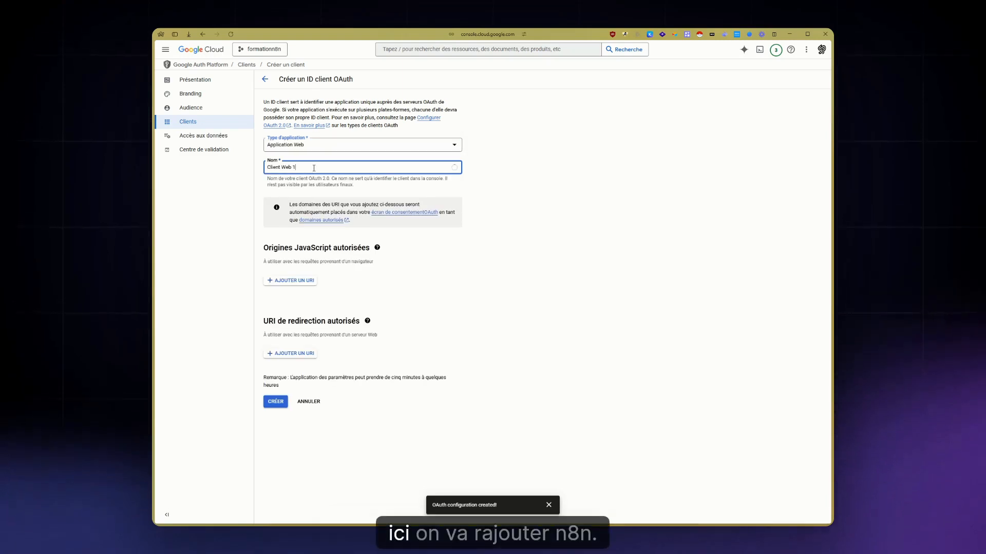
pyautogui.write('n8n')
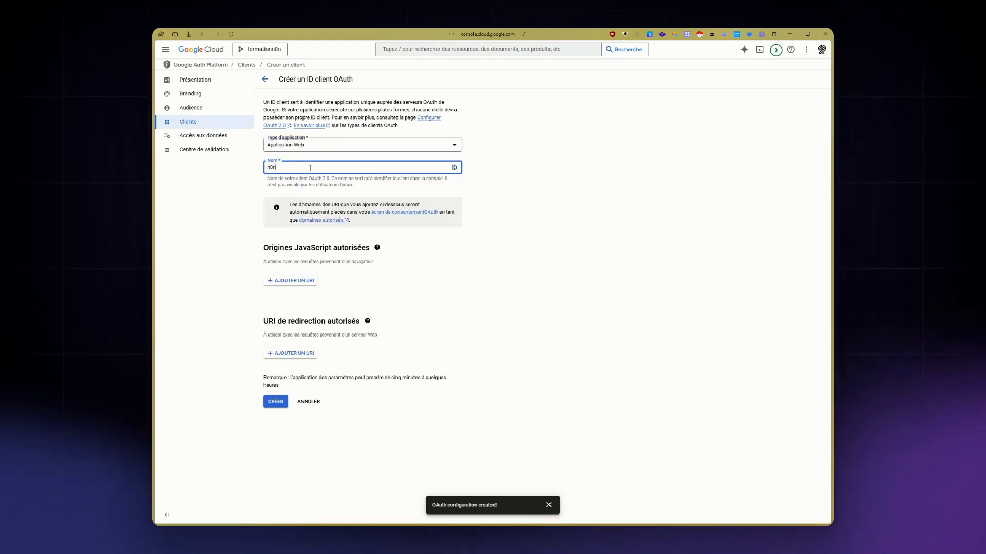
# - Consult the n8n Docs for the authorized domain required by a self-hosted n8n instance
pyautogui.hotkey('ctrl', 'Tab')
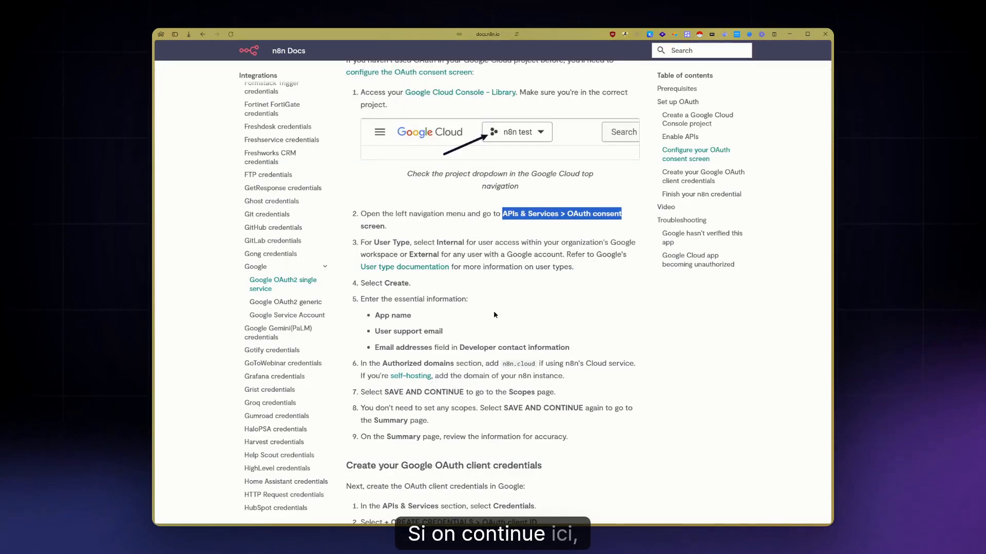
pyautogui.scroll(-2, 494, 310)
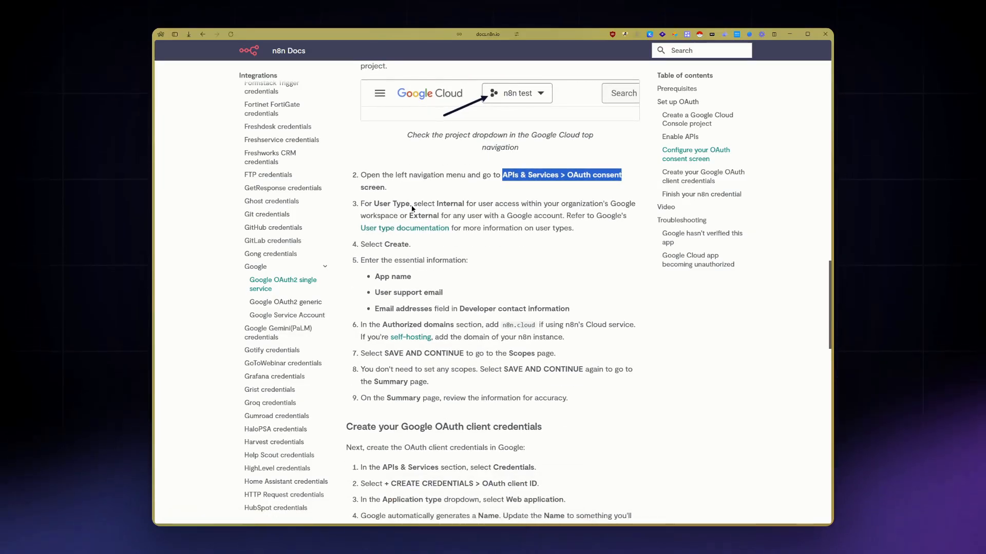
pyautogui.scroll(-1, 393, 262)
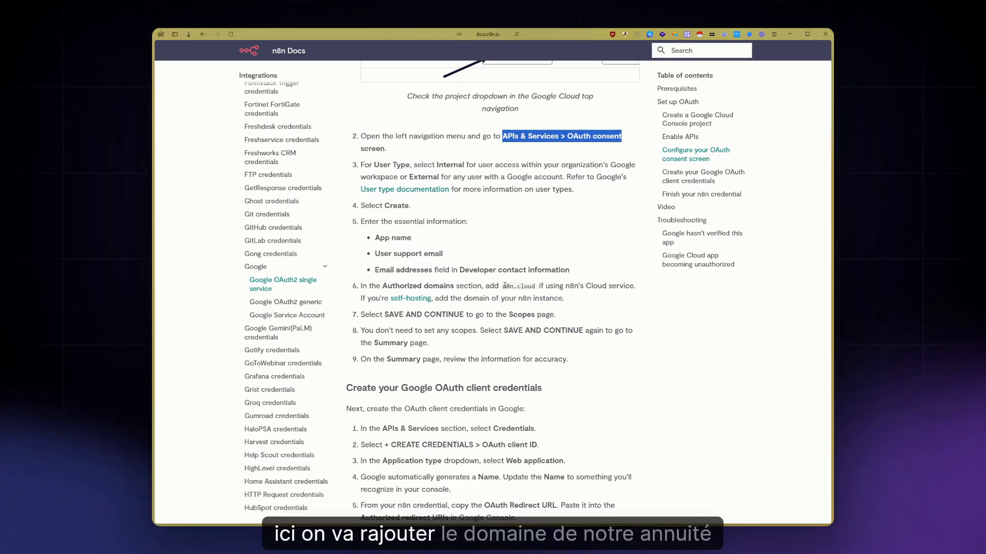
pyautogui.moveTo(464, 299); pyautogui.dragTo(566, 298)
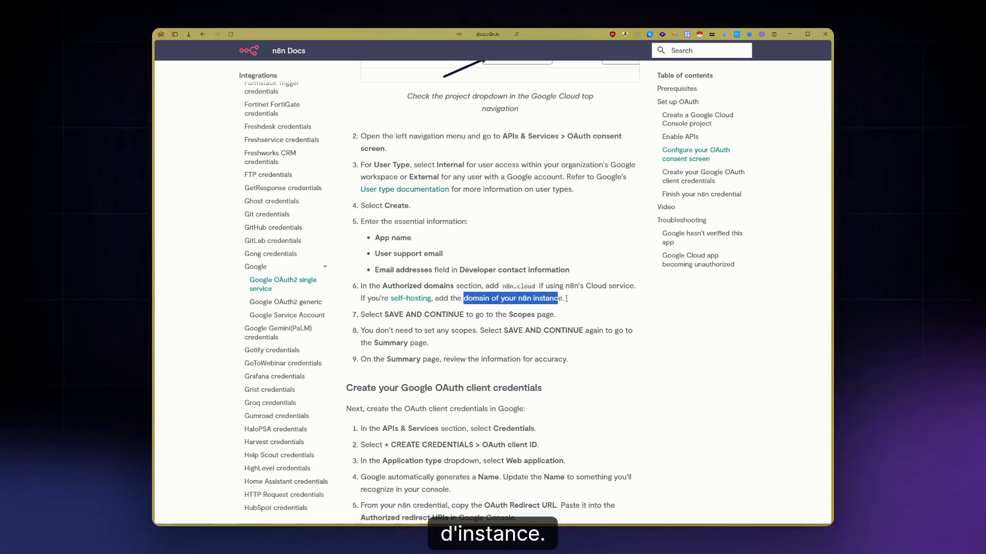
pyautogui.moveTo(161, 400)
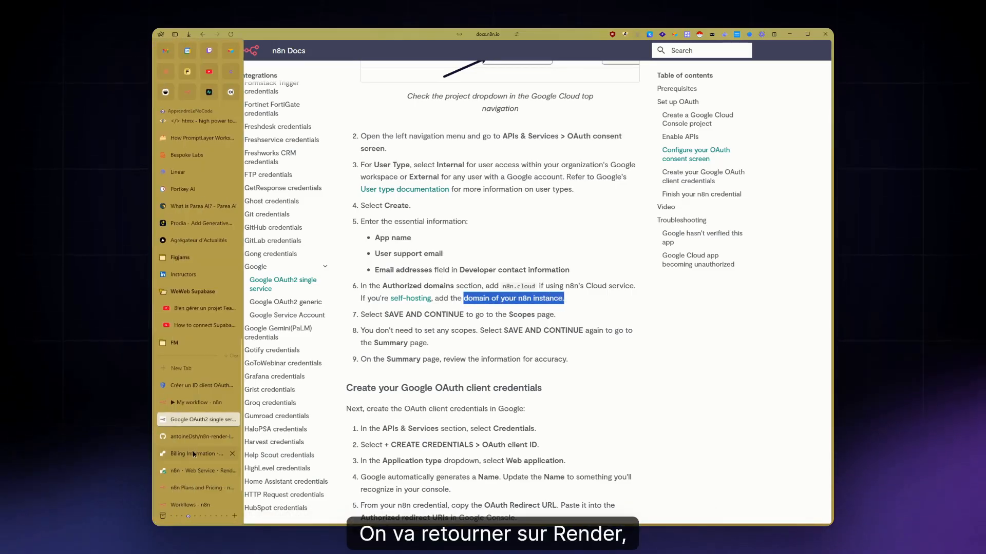
pyautogui.click(189, 469)
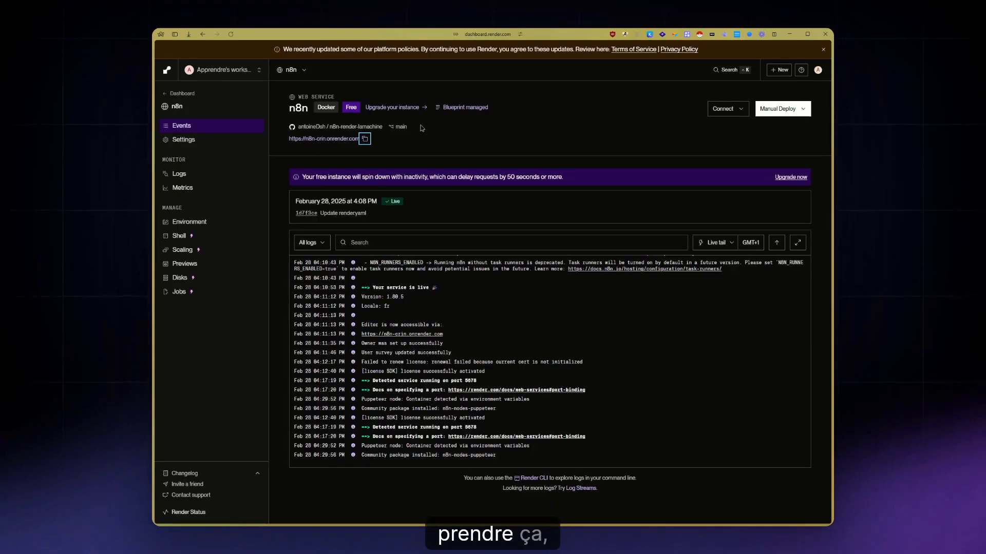
pyautogui.click(364, 140)
pyautogui.moveTo(161, 405)
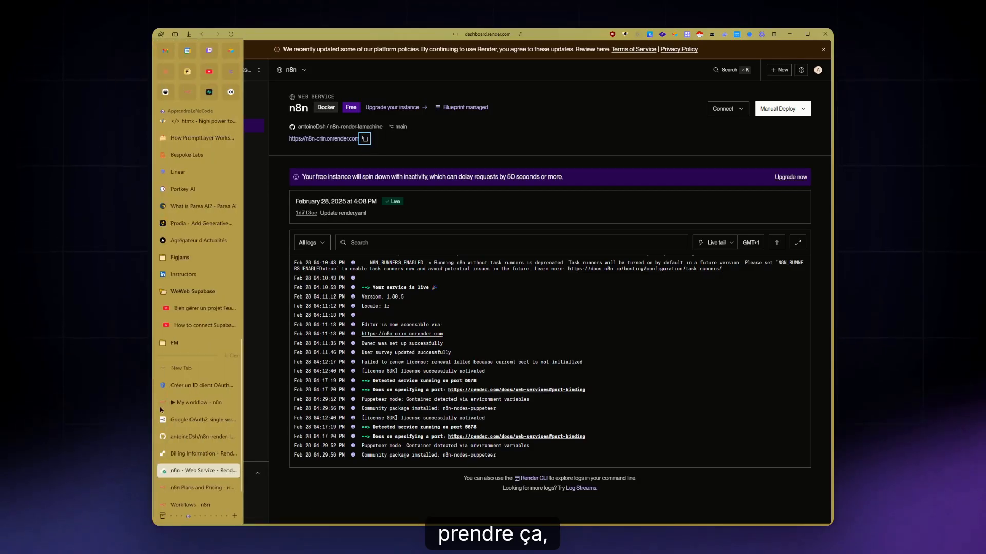
pyautogui.click(192, 392)
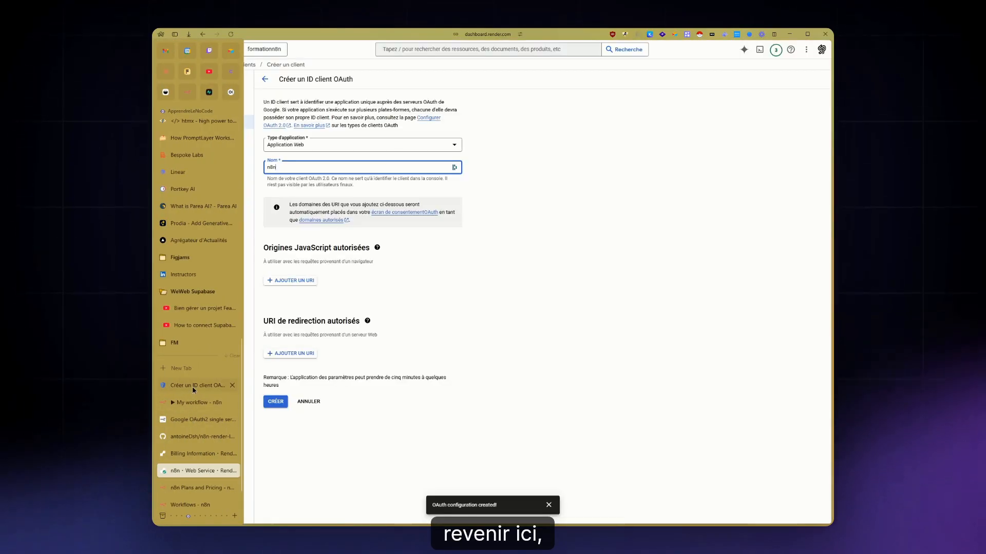
pyautogui.click(287, 354)
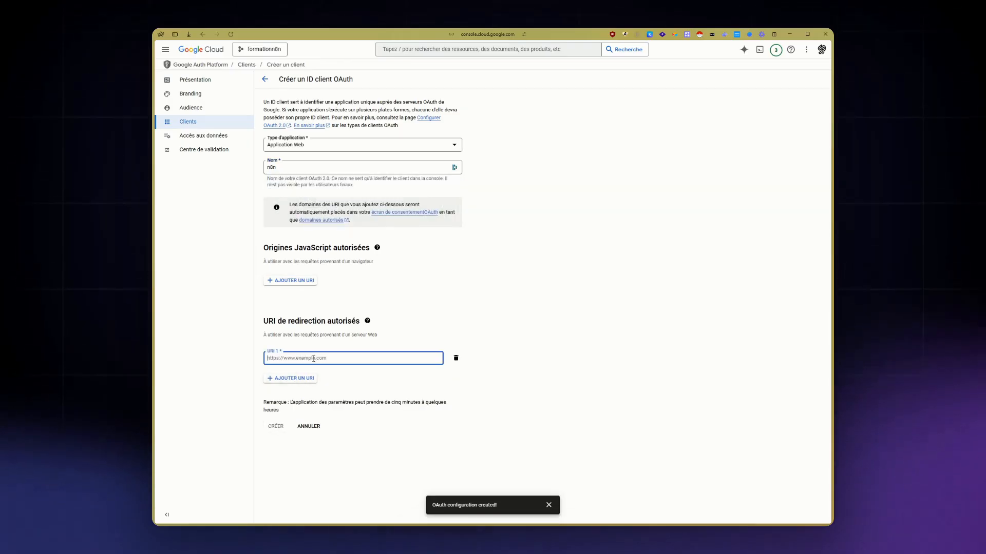
pyautogui.hotkey('ctrl', 'v')
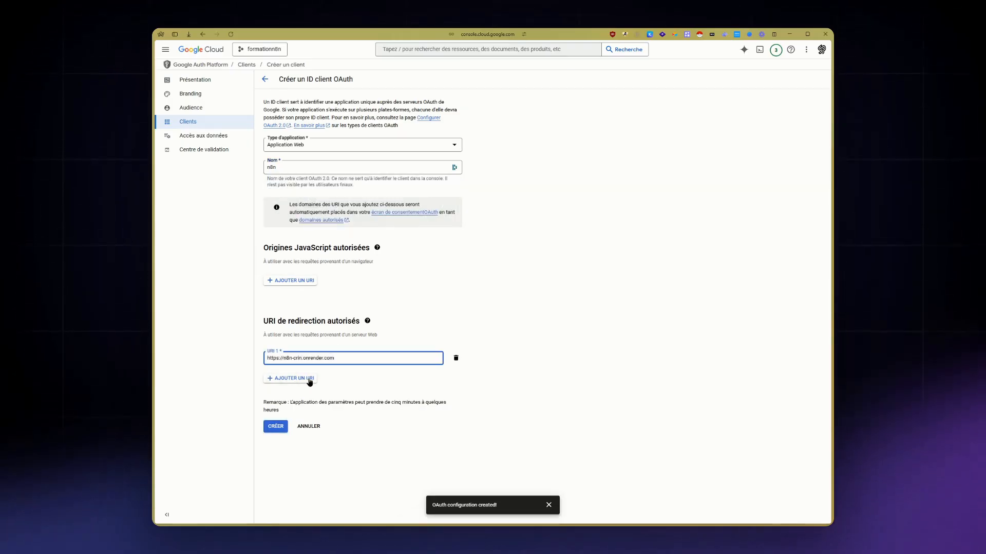
# - Check the consent screen instructions in the n8n Docs again and create the n8n OAuth client in Google Cloud
pyautogui.click(281, 428)
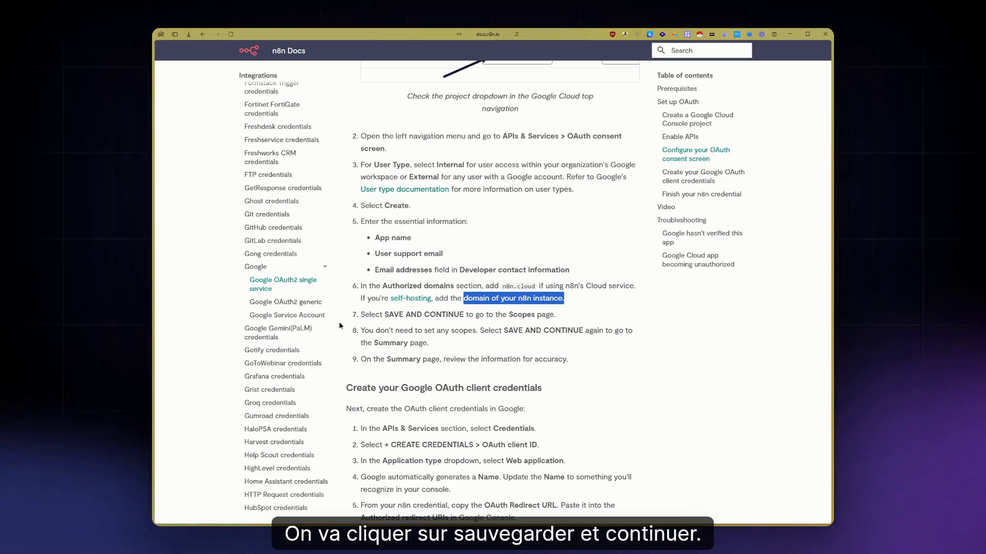
pyautogui.moveTo(155, 352)
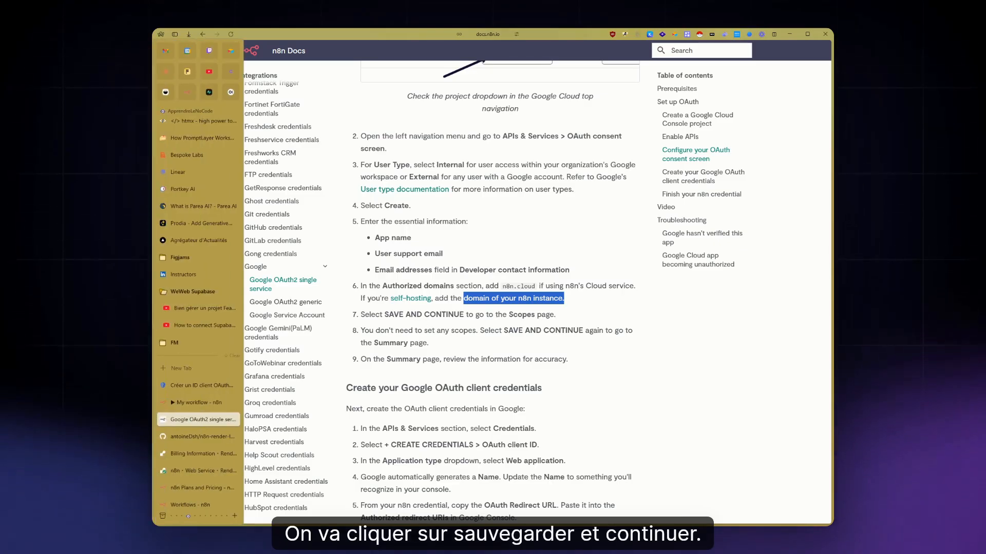
pyautogui.click(190, 388)
pyautogui.click(276, 427)
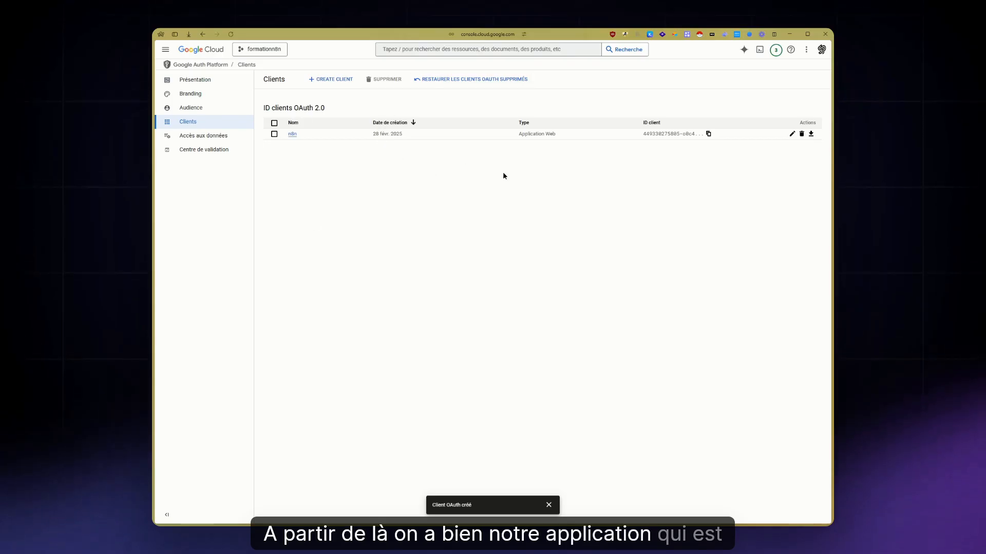
# - Read the n8n Docs instructions on creating the Google OAuth client credentials, down to the OAuth Redirect URL step
pyautogui.hotkey('ctrl', 'Tab')
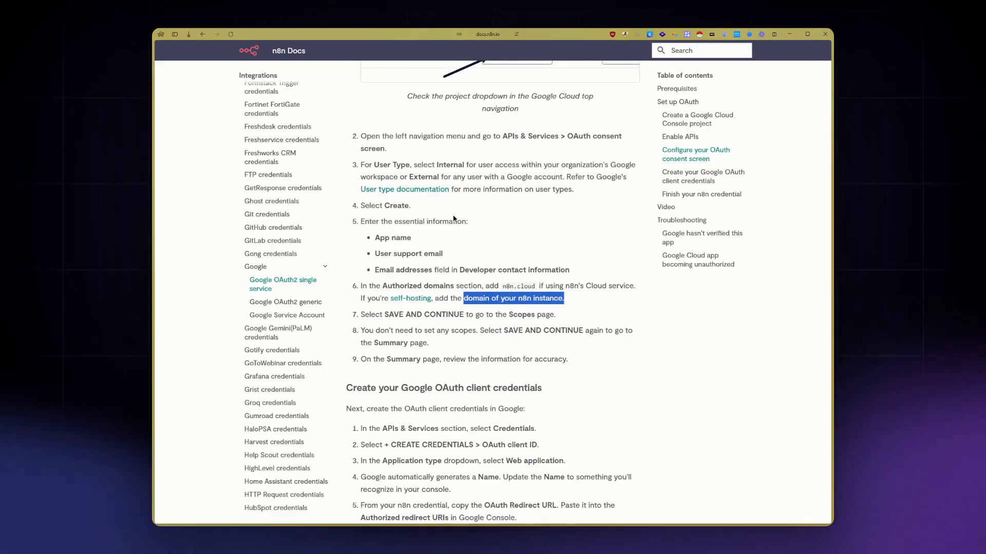
pyautogui.scroll(-1, 453, 219)
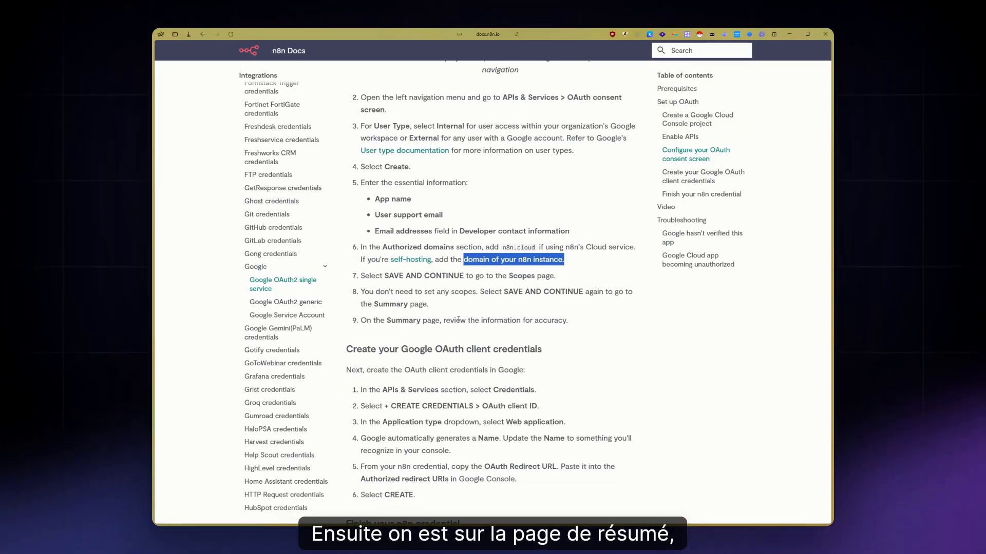
pyautogui.scroll(-2, 438, 311)
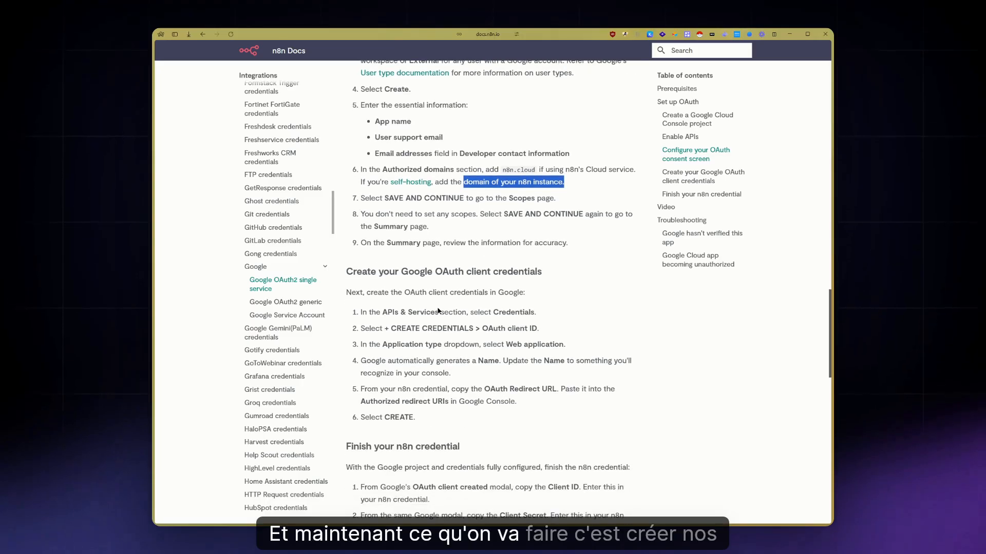
pyautogui.moveTo(397, 329); pyautogui.dragTo(471, 330)
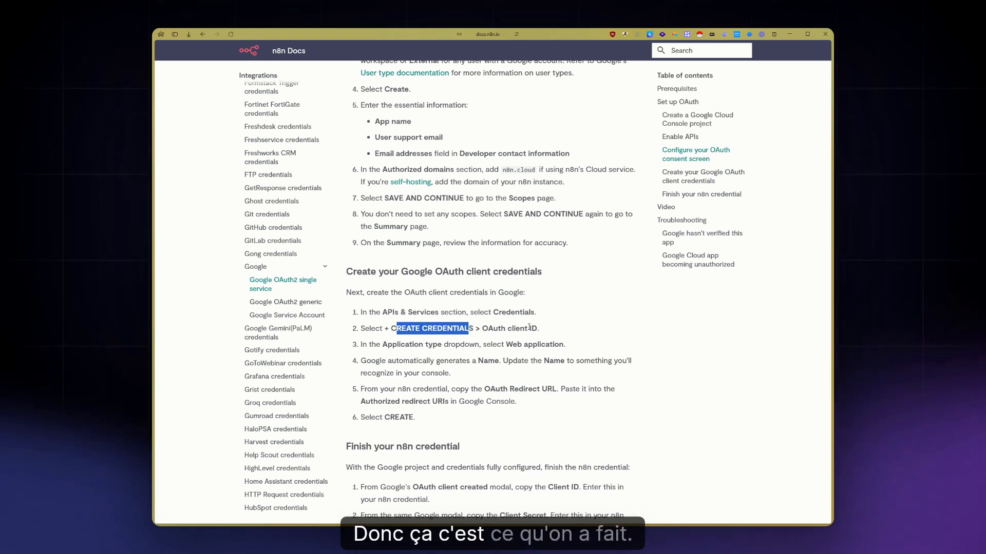
pyautogui.scroll(-1, 529, 327)
pyautogui.scroll(-2, 529, 327)
pyautogui.moveTo(469, 350); pyautogui.dragTo(515, 351)
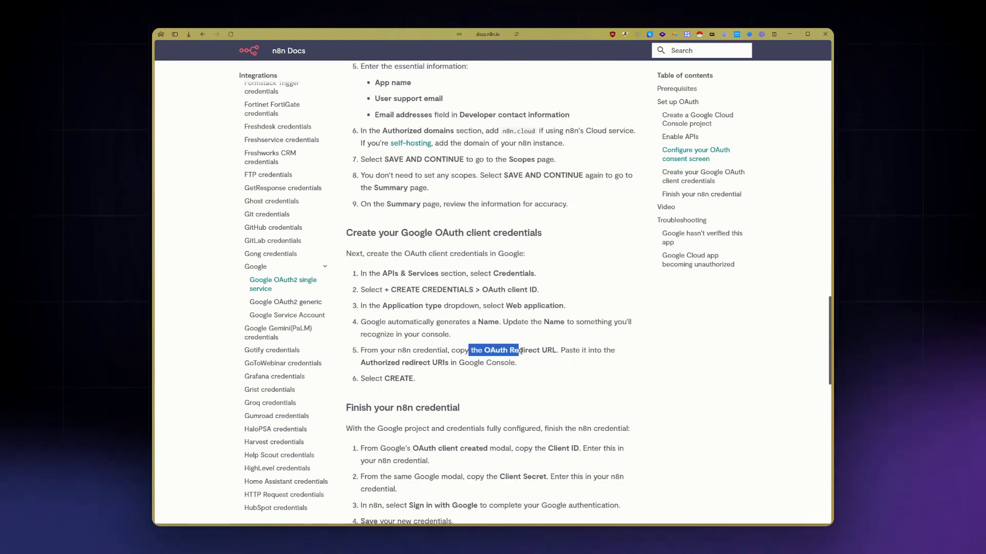
# - Check the Finish your n8n credential instructions in the n8n Docs and open the n8n OAuth client's details in Google Cloud
pyautogui.scroll(-3, 529, 383)
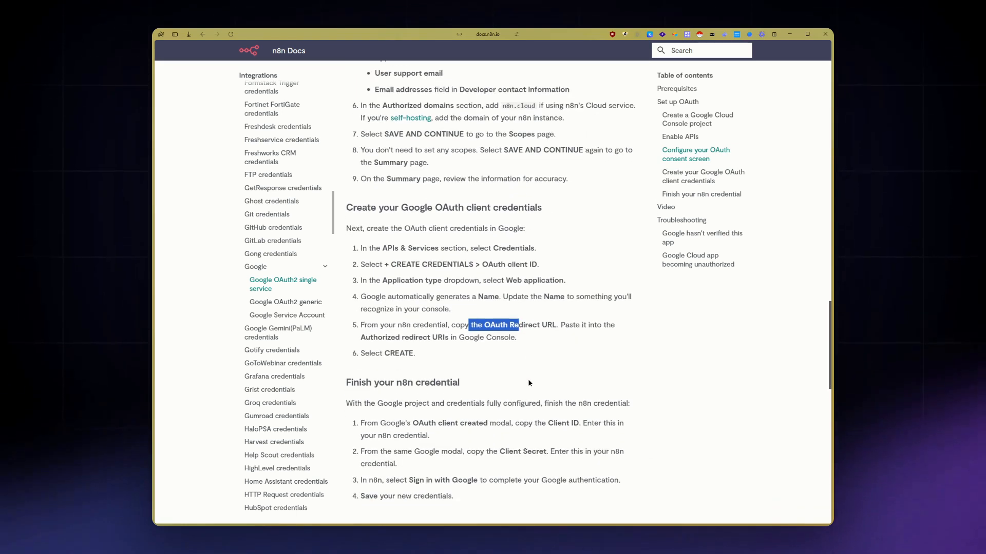
pyautogui.scroll(-3, 529, 383)
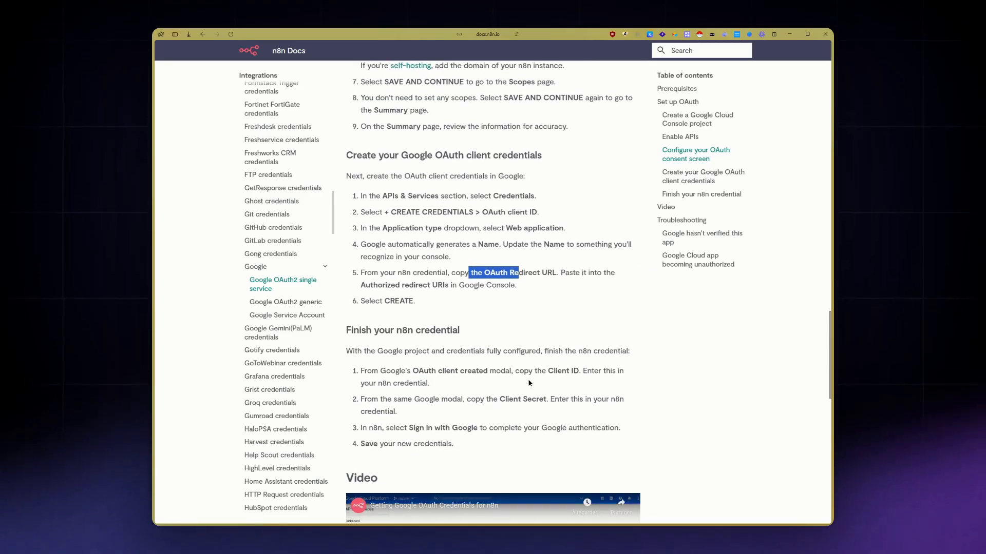
pyautogui.scroll(-3, 528, 383)
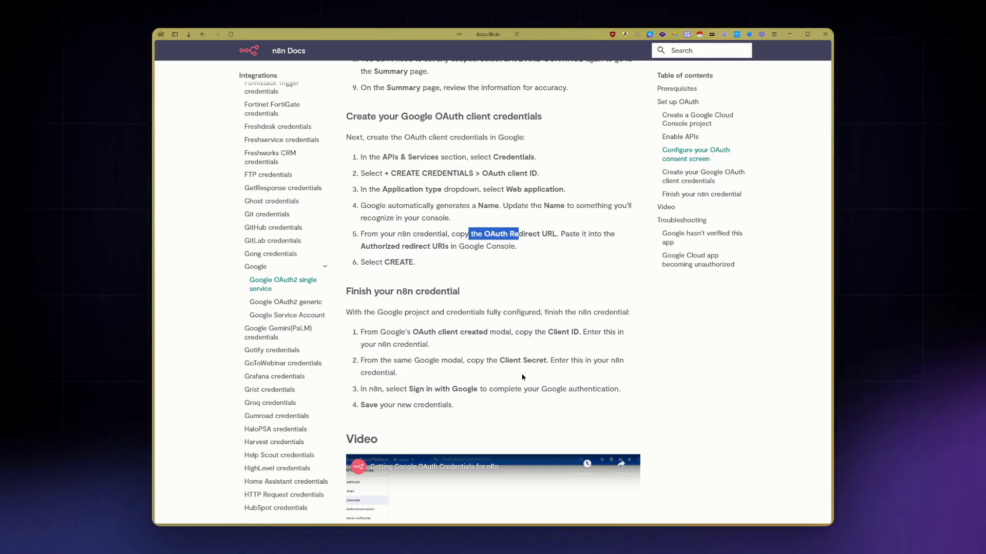
pyautogui.hotkey('ctrl', 'Tab')
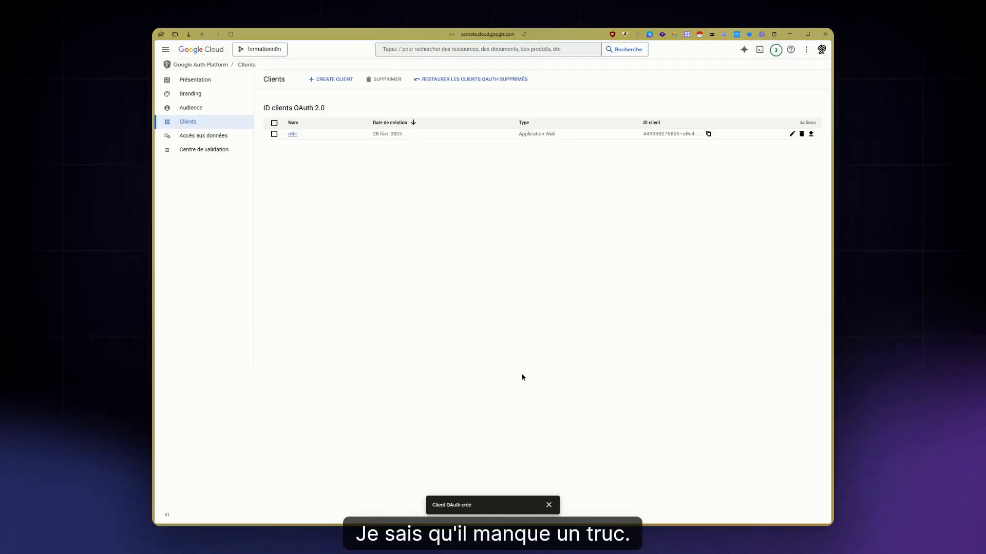
pyautogui.click(664, 136)
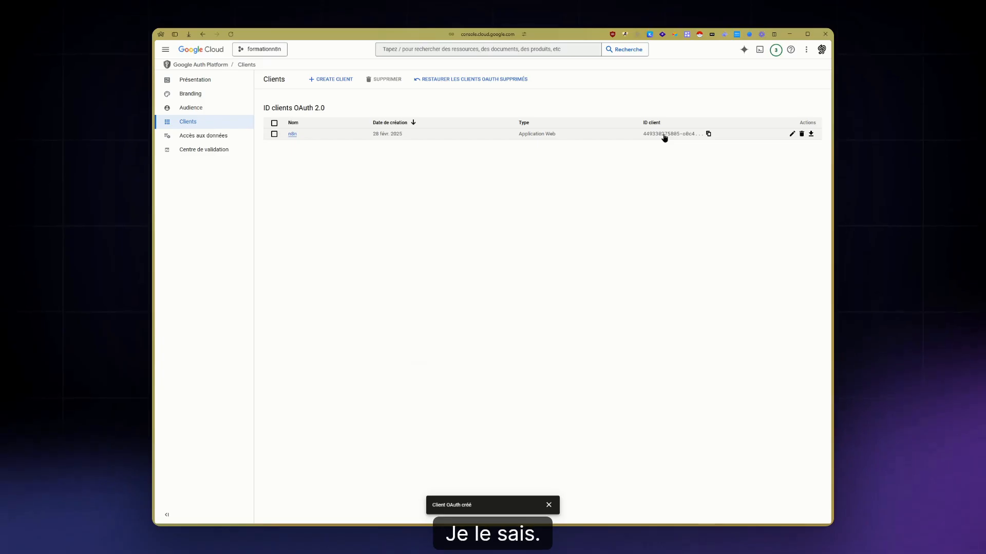
pyautogui.click(792, 134)
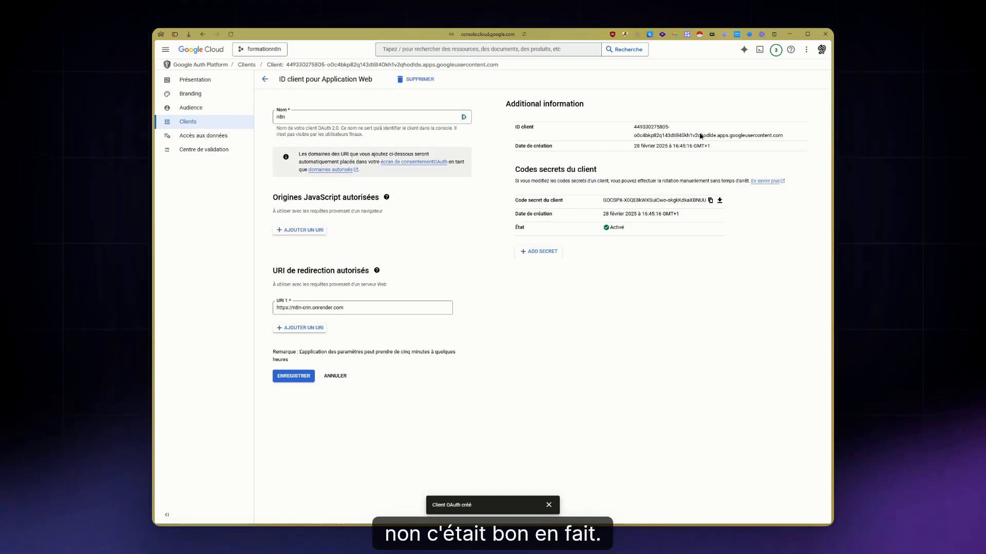
# - Copy the n8n OAuth client's ID from Google Cloud into the Client ID of the Google Sheets account credential in n8n
pyautogui.moveTo(784, 135); pyautogui.dragTo(603, 128)
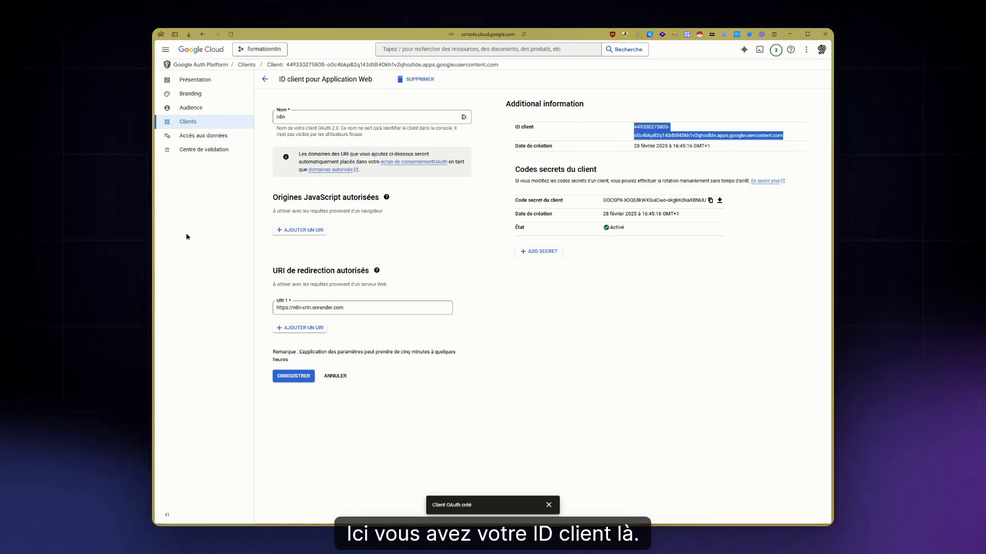
pyautogui.moveTo(159, 236)
pyautogui.click(205, 403)
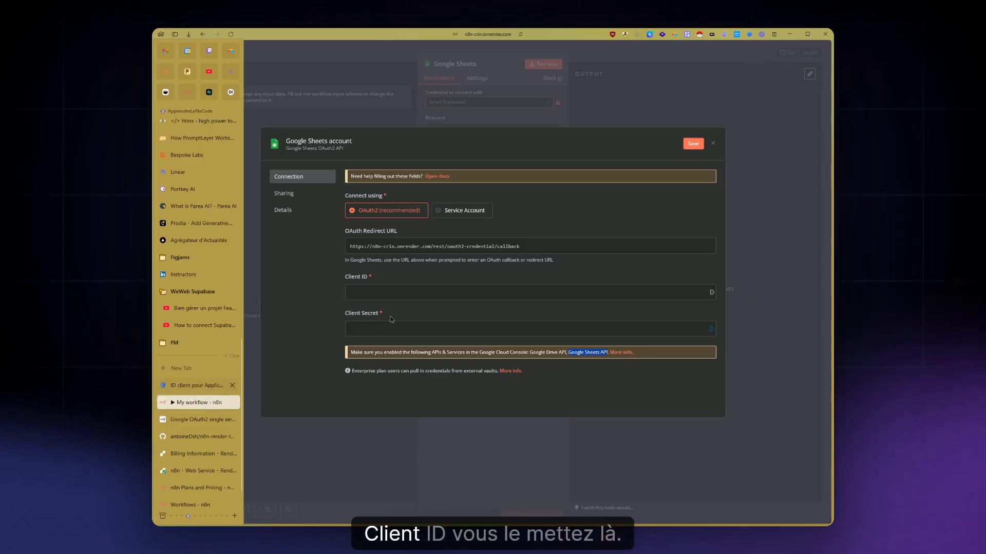
pyautogui.click(400, 292)
pyautogui.hotkey('ctrl', 'v')
# - Copy the client secret from Google Cloud into the Client Secret of the n8n Google Sheets credential and try to sign in with Google
pyautogui.hotkey('ctrl', 'Tab')
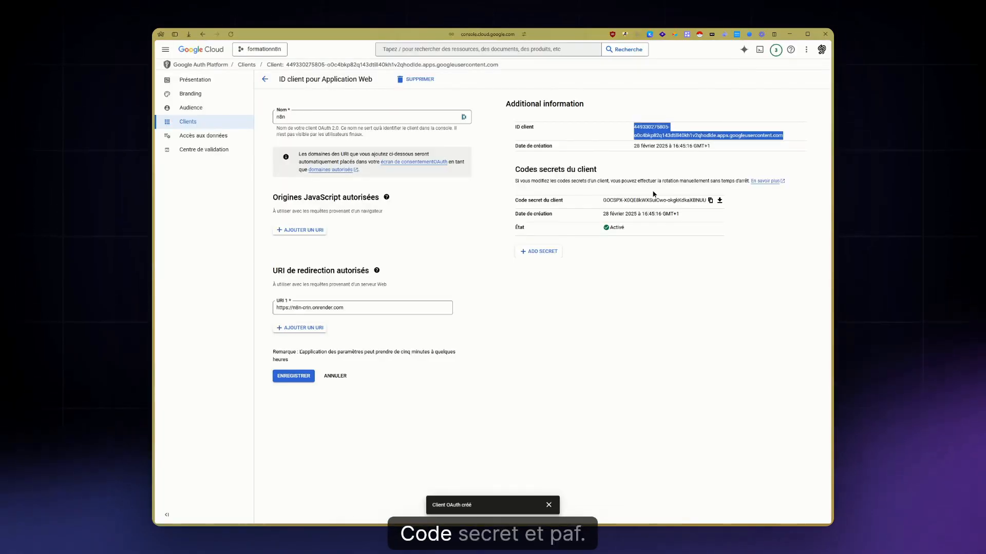
pyautogui.click(710, 200)
pyautogui.hotkey('ctrl', 'Tab')
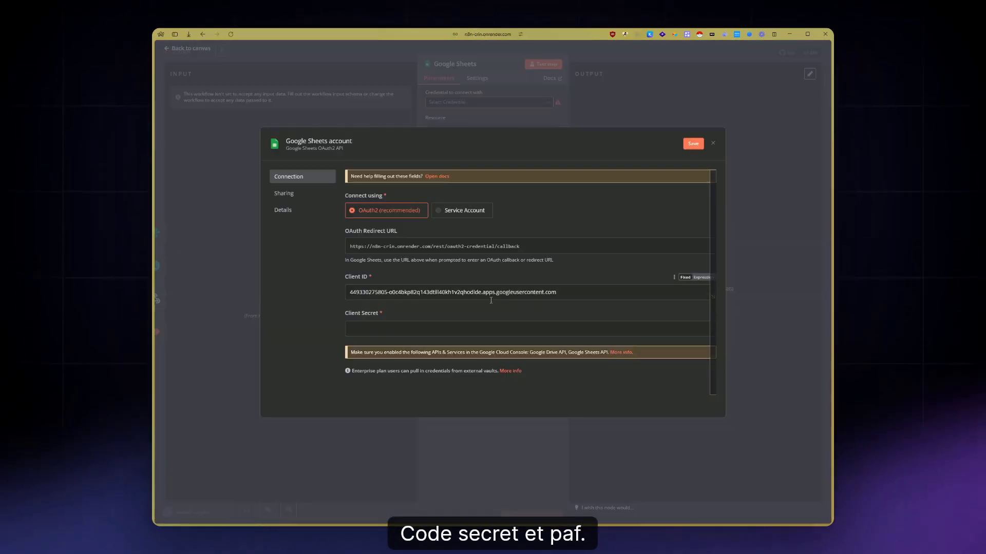
pyautogui.click(496, 329)
pyautogui.hotkey('ctrl', 'v')
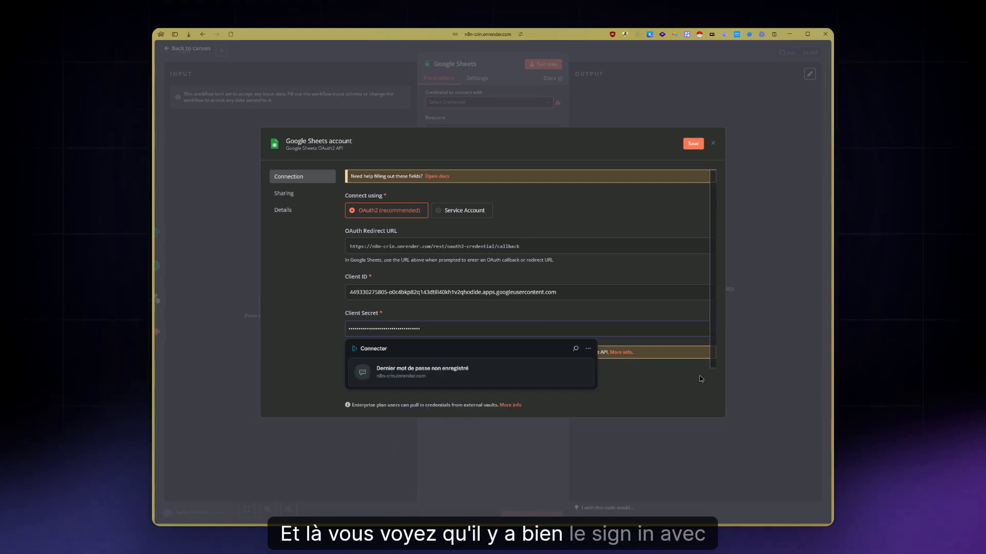
pyautogui.click(684, 380)
pyautogui.click(392, 379)
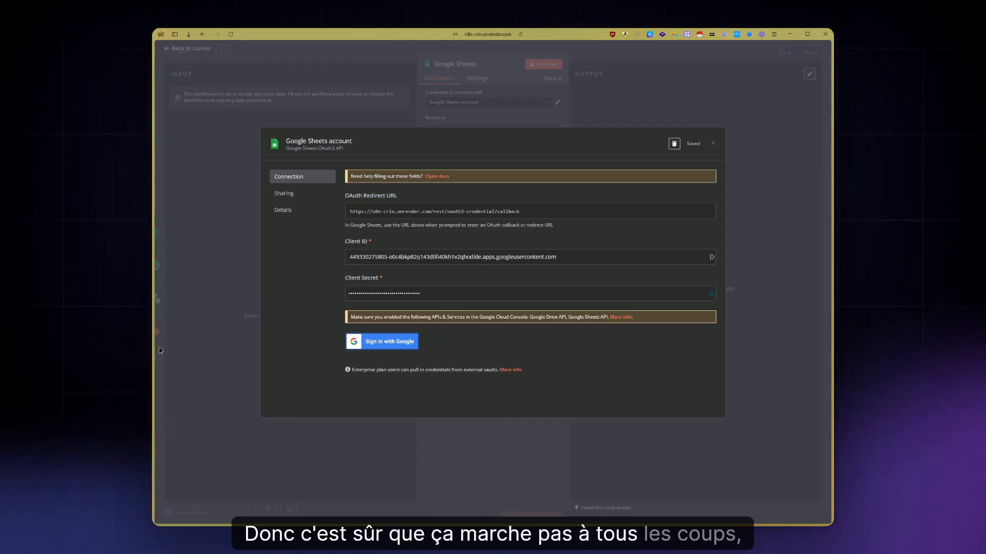
# - Recheck the OAuth consent screen instructions in the n8n Docs and save the n8n OAuth client again in Google Cloud
pyautogui.click(179, 419)
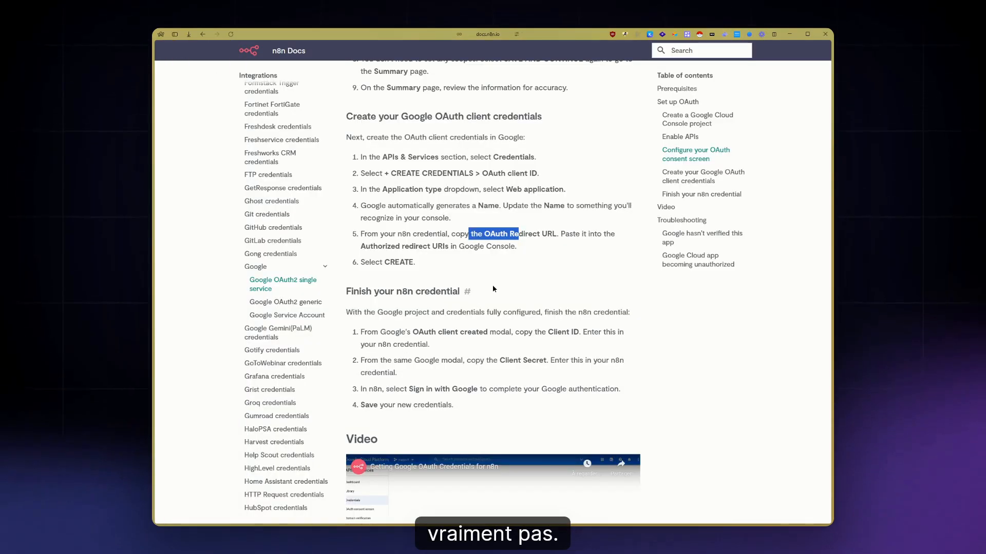
pyautogui.scroll(3, 492, 288)
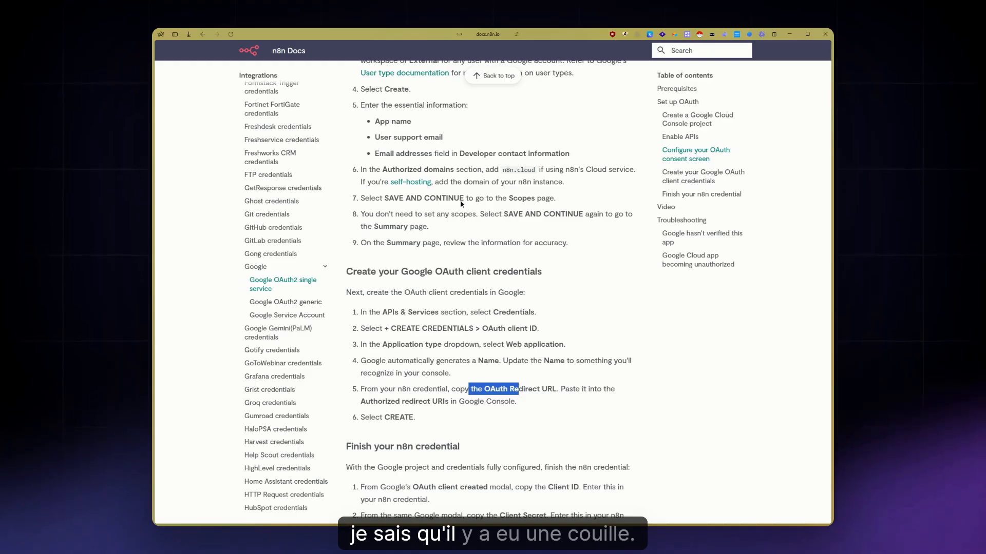
pyautogui.scroll(2, 472, 196)
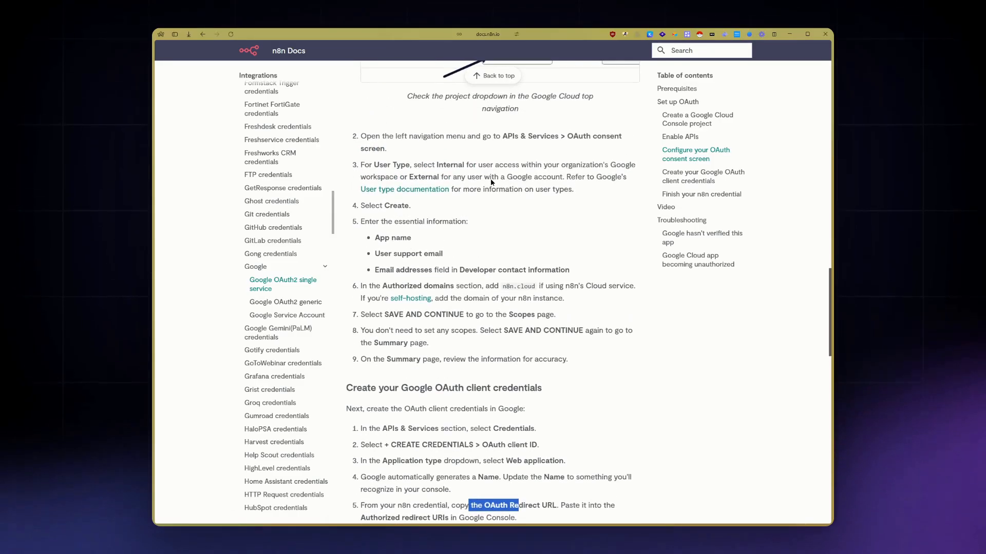
pyautogui.moveTo(156, 216)
pyautogui.click(196, 389)
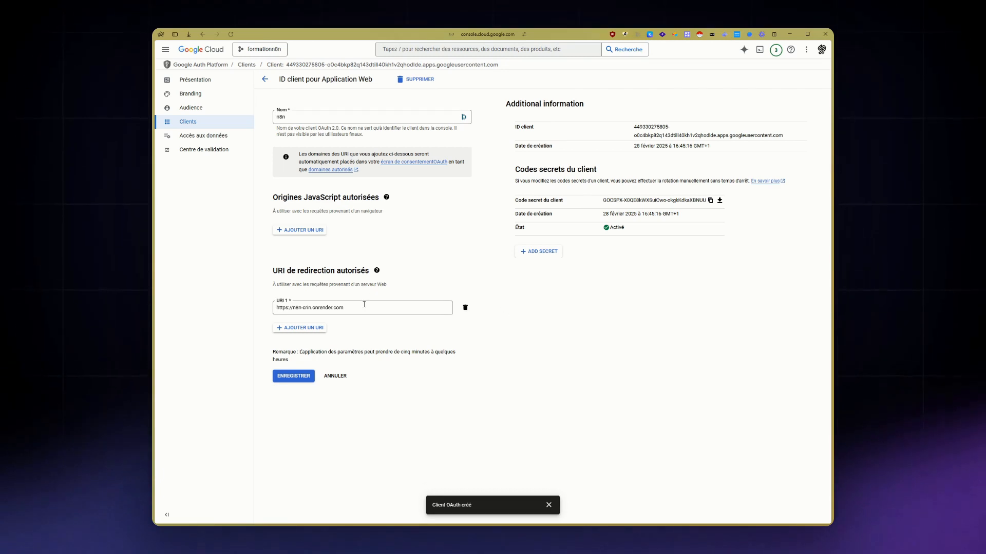
pyautogui.click(279, 378)
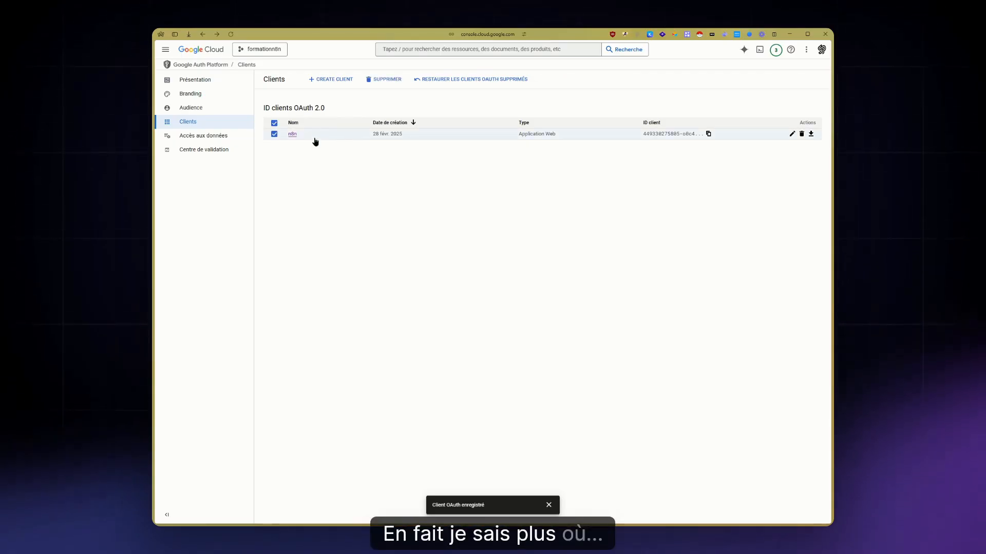
pyautogui.click(231, 136)
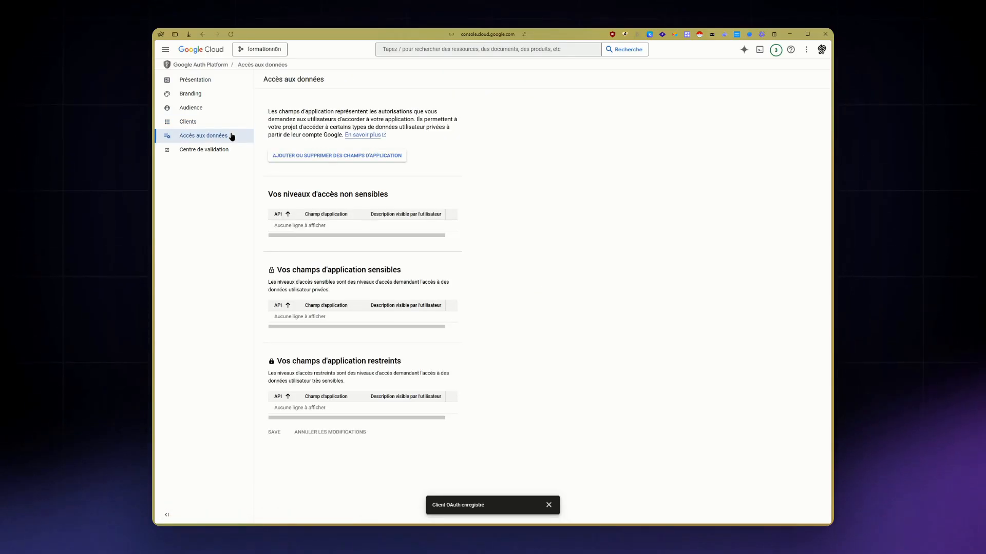
pyautogui.click(287, 159)
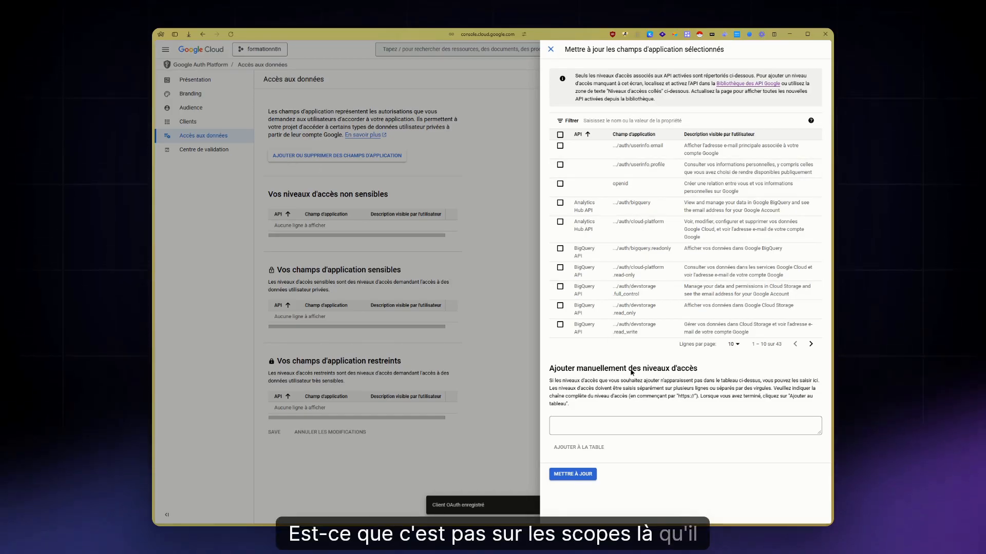
pyautogui.click(559, 135)
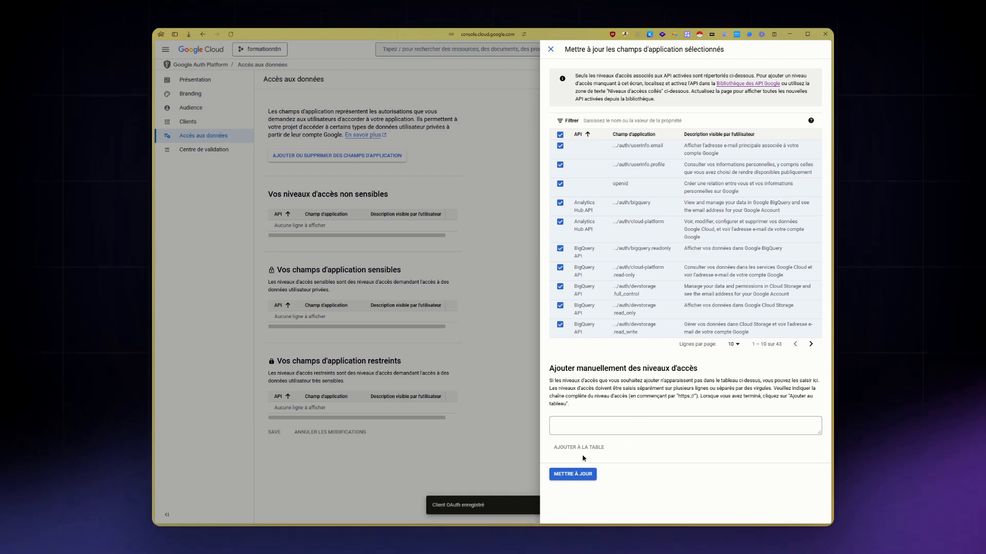
pyautogui.click(479, 384)
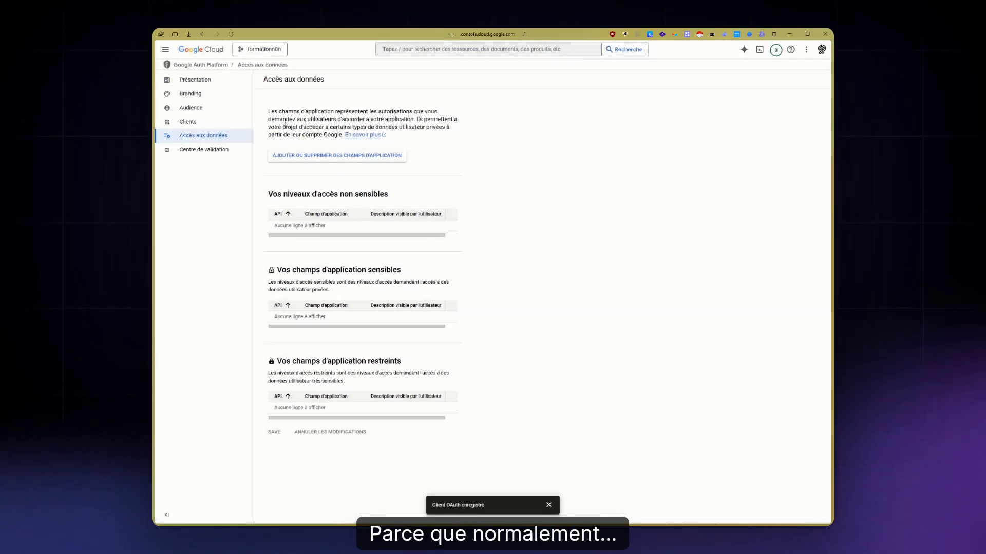
pyautogui.click(204, 65)
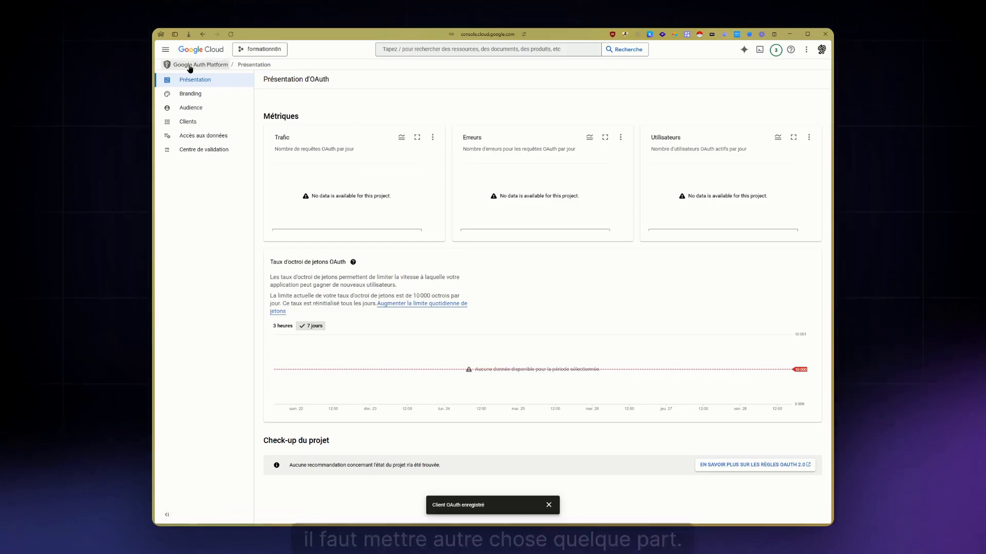
pyautogui.click(166, 50)
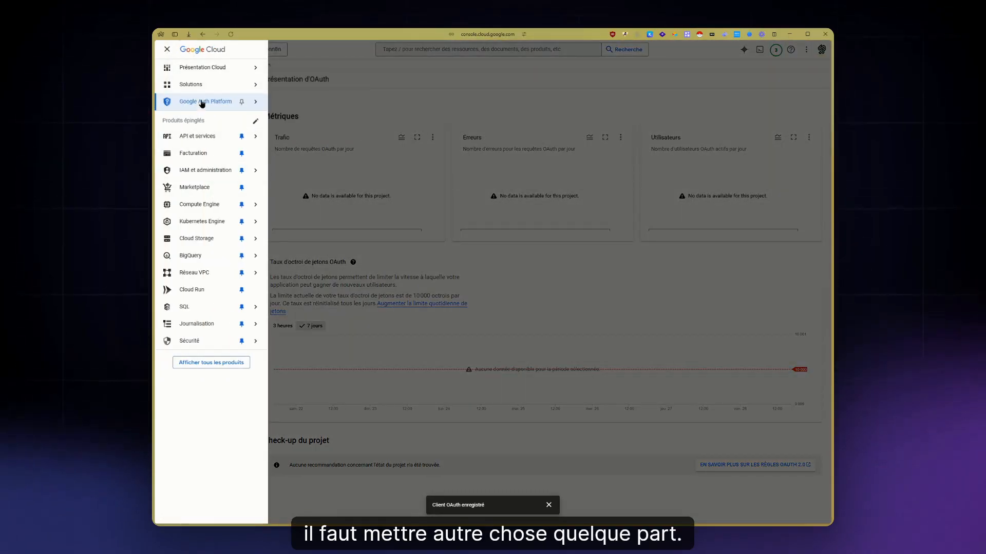
pyautogui.moveTo(202, 103)
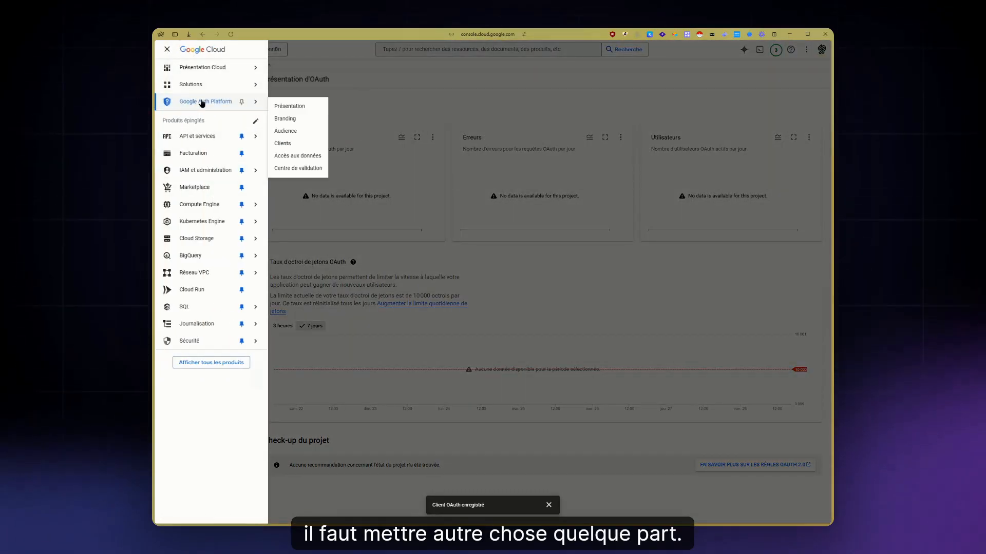
# - Add all scopes on the first page of the scope list to the app's data access in Google Auth Platform and save
pyautogui.click(306, 161)
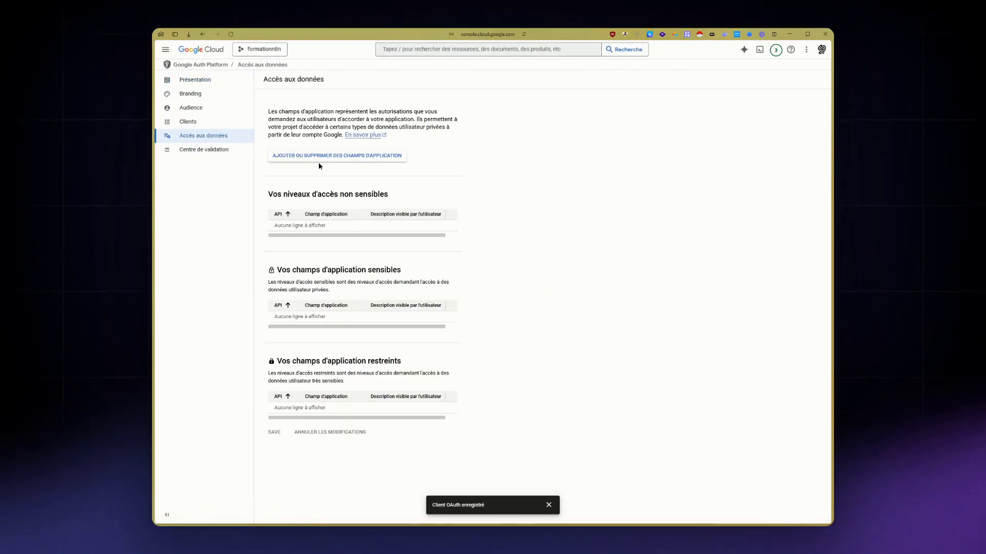
pyautogui.click(319, 160)
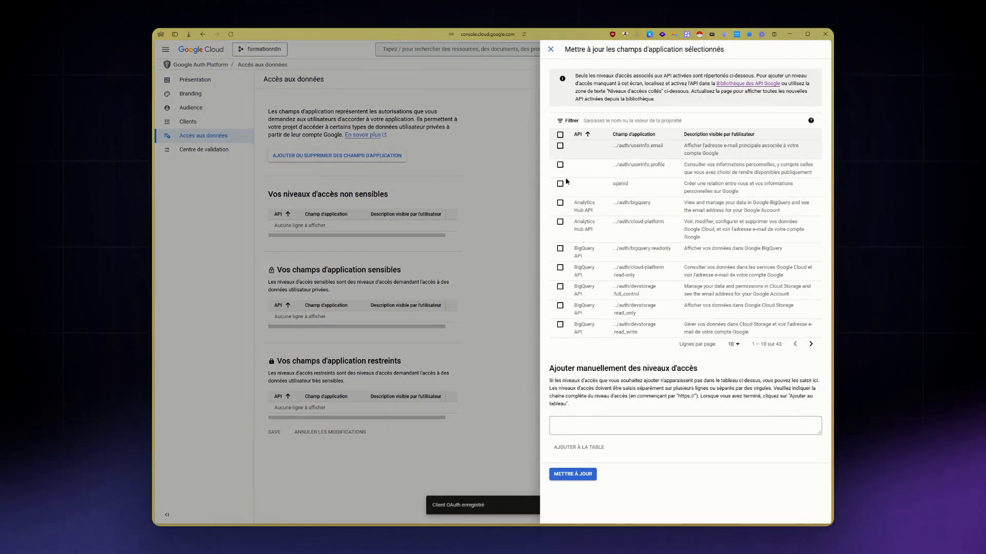
pyautogui.click(560, 134)
pyautogui.click(576, 474)
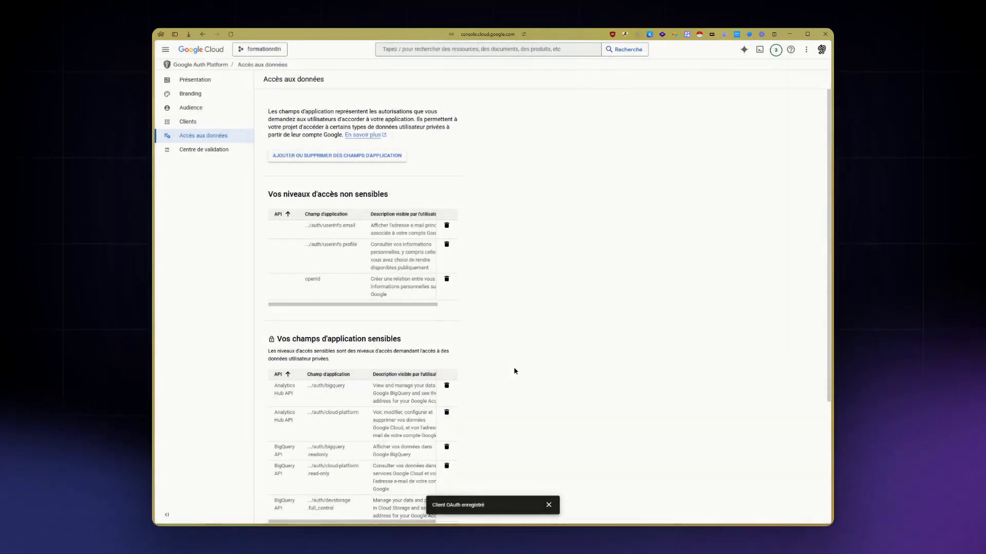
pyautogui.scroll(-3, 508, 333)
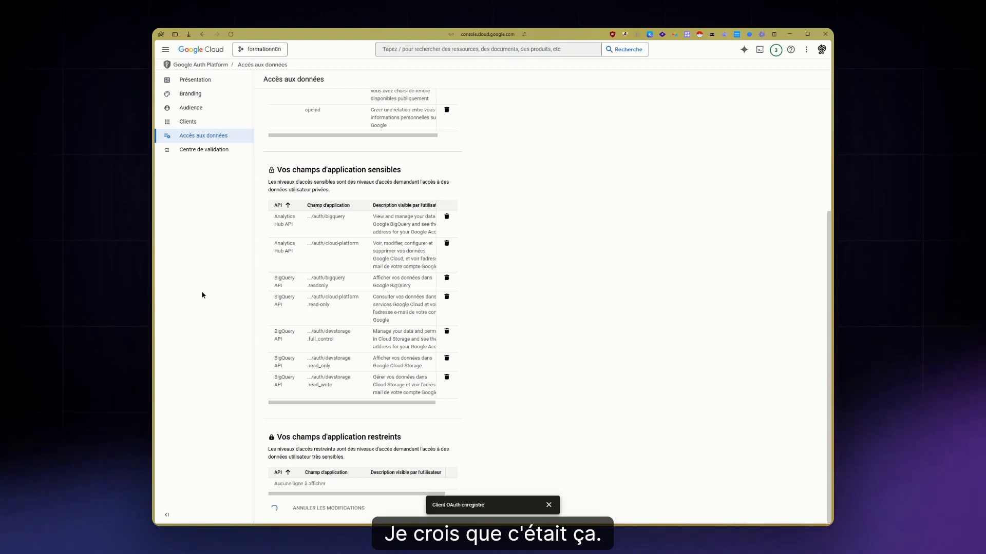
# - Switch back to the Google Sheets credential in n8n and try signing in with Google again
pyautogui.moveTo(157, 287)
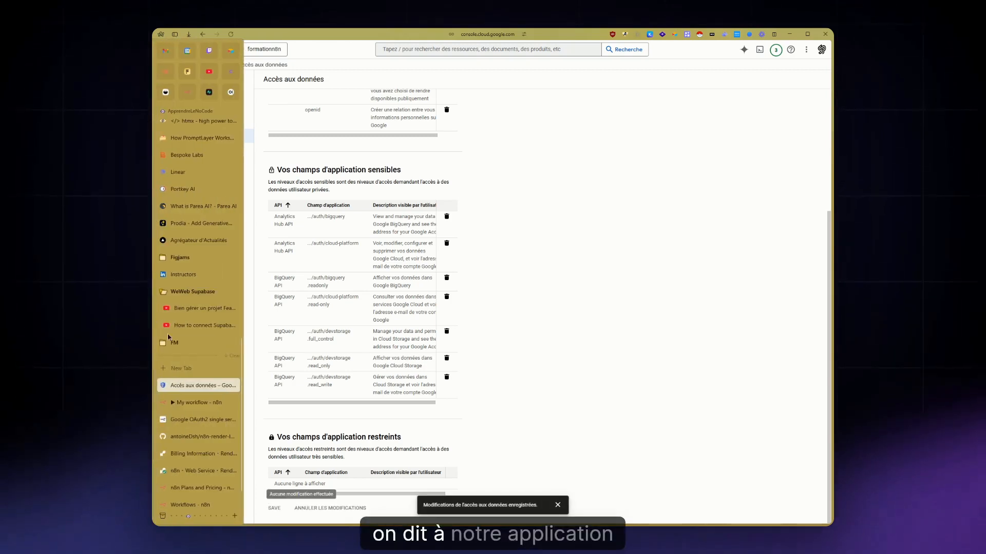
pyautogui.click(194, 402)
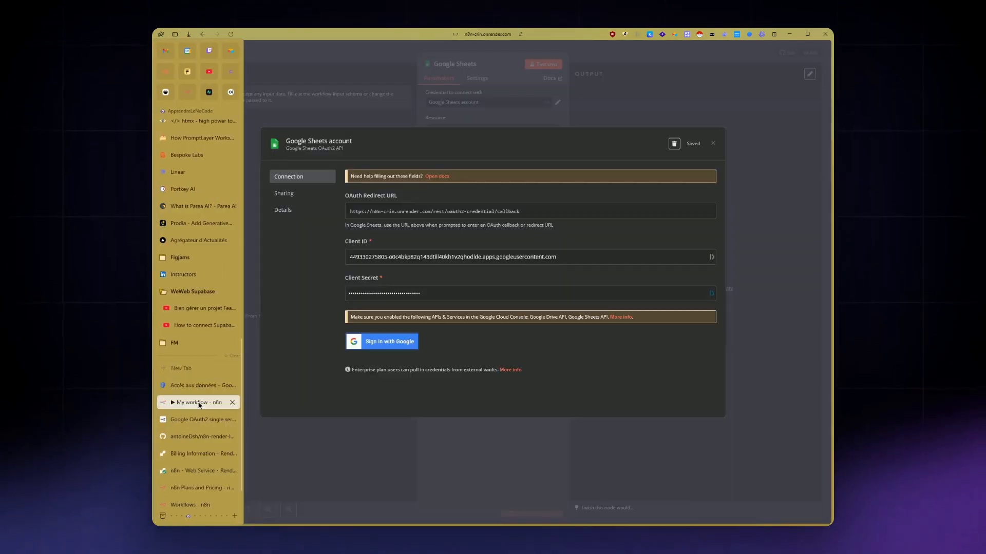
pyautogui.click(382, 345)
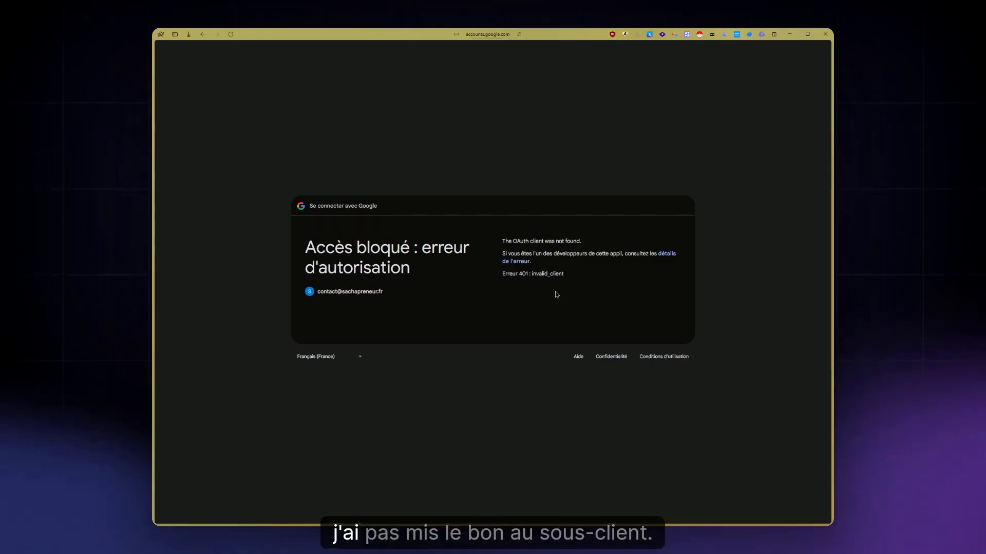
# - Return to the OAuth clients of Google Auth Platform and copy the n8n client's ID
pyautogui.moveTo(153, 320)
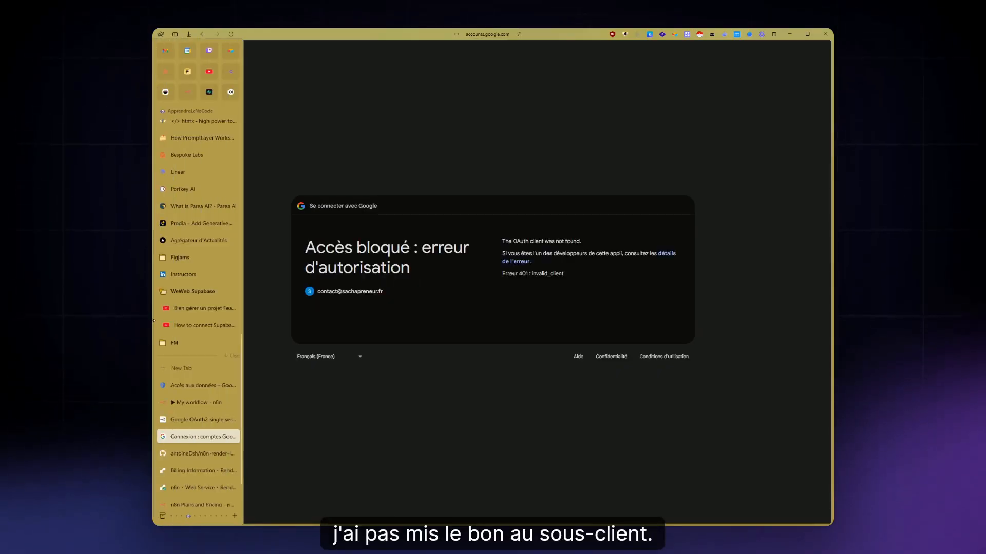
pyautogui.click(192, 420)
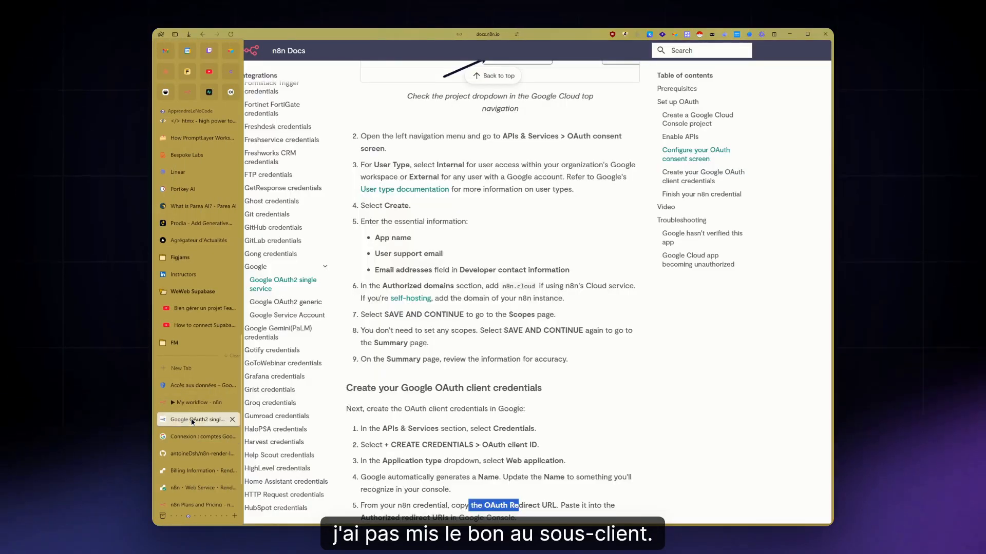
pyautogui.click(193, 385)
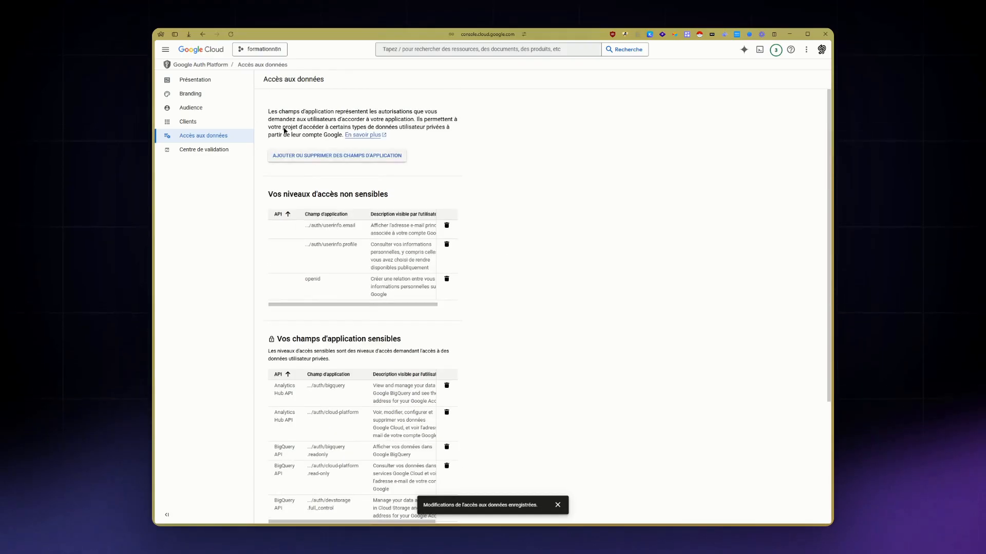
pyautogui.click(218, 124)
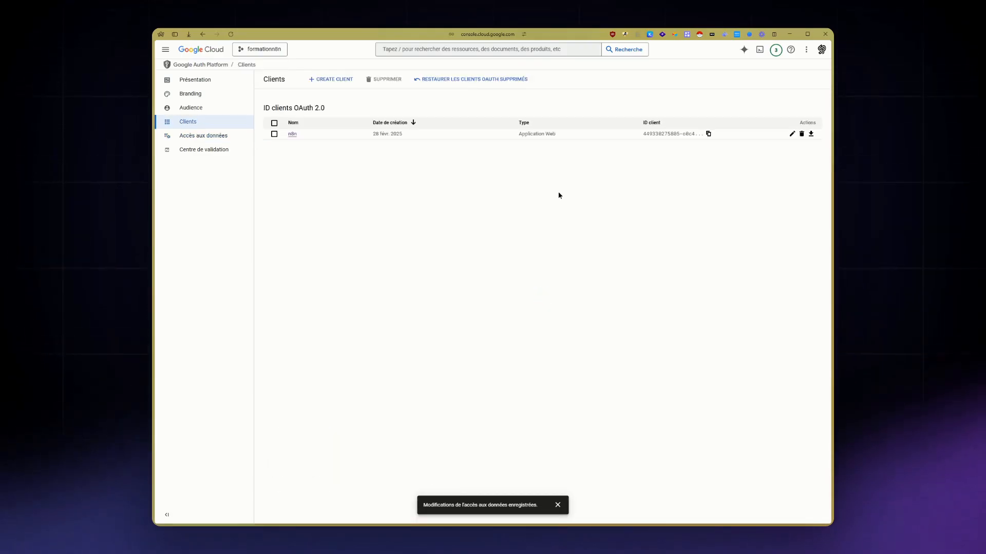
pyautogui.click(709, 134)
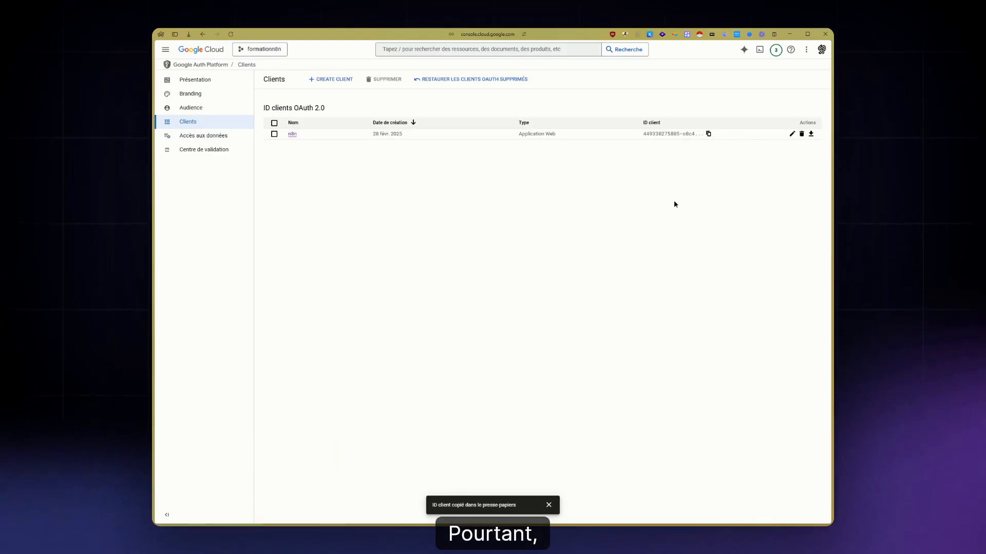
# - Replace the Client ID in the n8n Google Sheets credential with the copied one, save it and try signing in with Google
pyautogui.hotkey('ctrl', 'Tab')
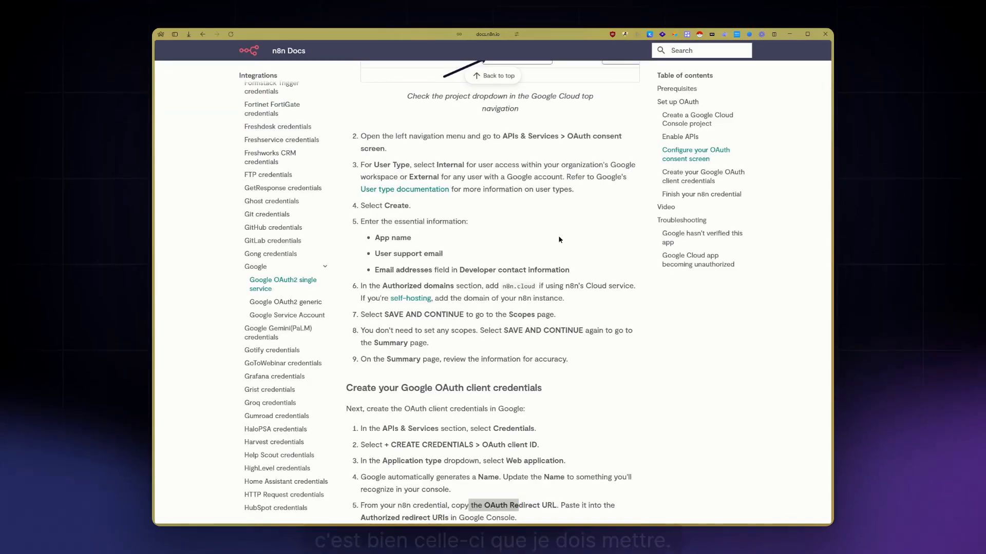
pyautogui.hotkey('ctrl', 'Tab')
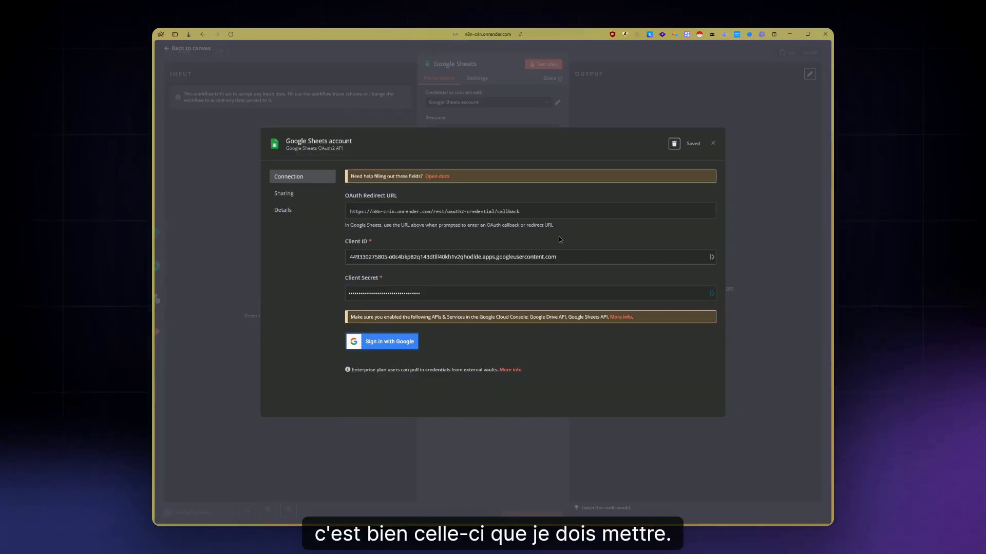
pyautogui.click(572, 259)
pyautogui.hotkey('ctrl', 'a')
pyautogui.hotkey('ctrl', 'v')
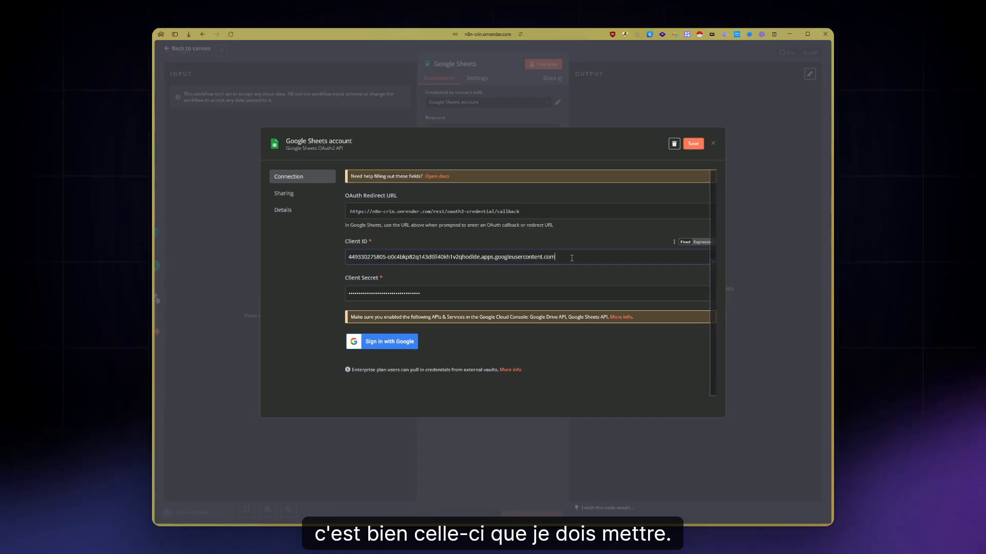
pyautogui.hotkey('ctrl', 's')
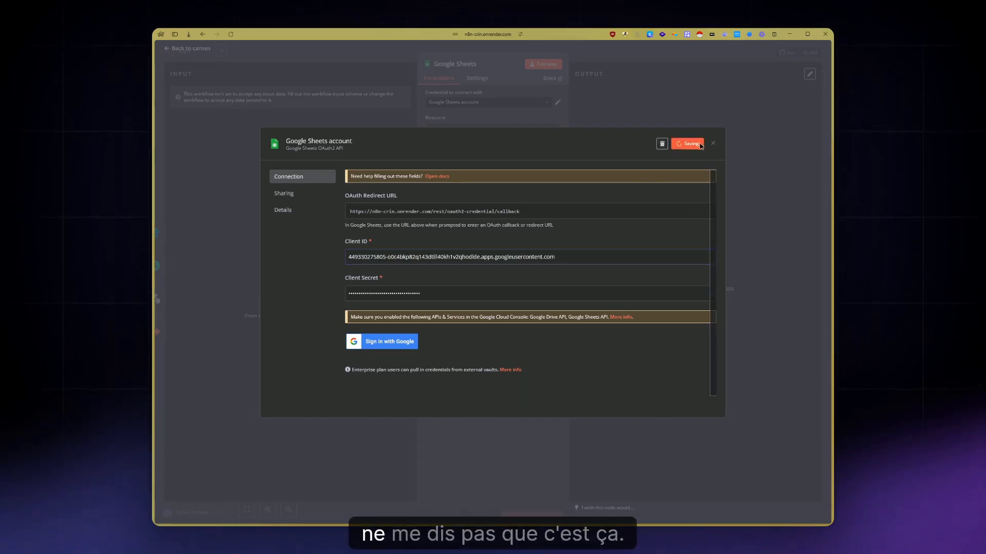
pyautogui.click(403, 344)
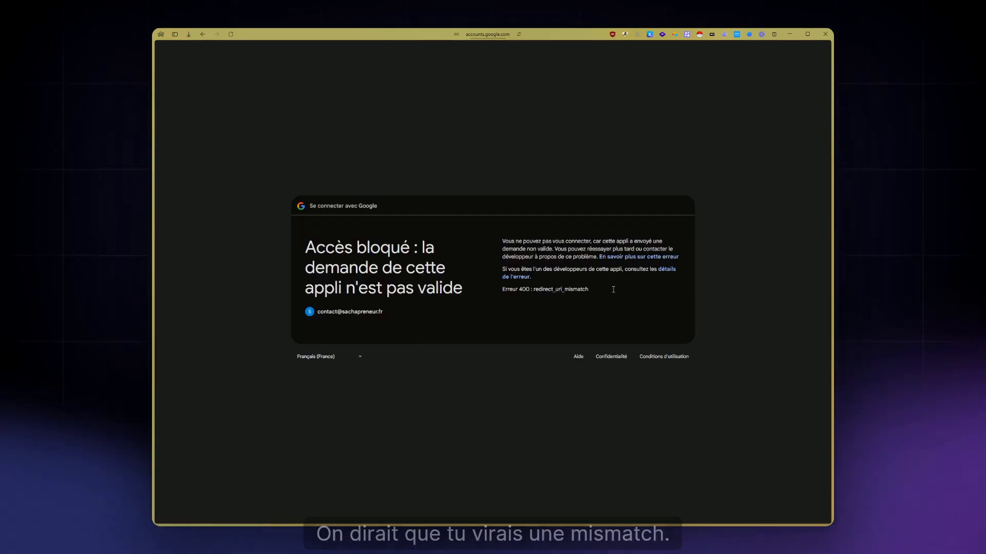
# - Check the sign-in error, close that page and reread the OAuth client credential instructions in the n8n Docs
pyautogui.moveTo(536, 291); pyautogui.dragTo(613, 292)
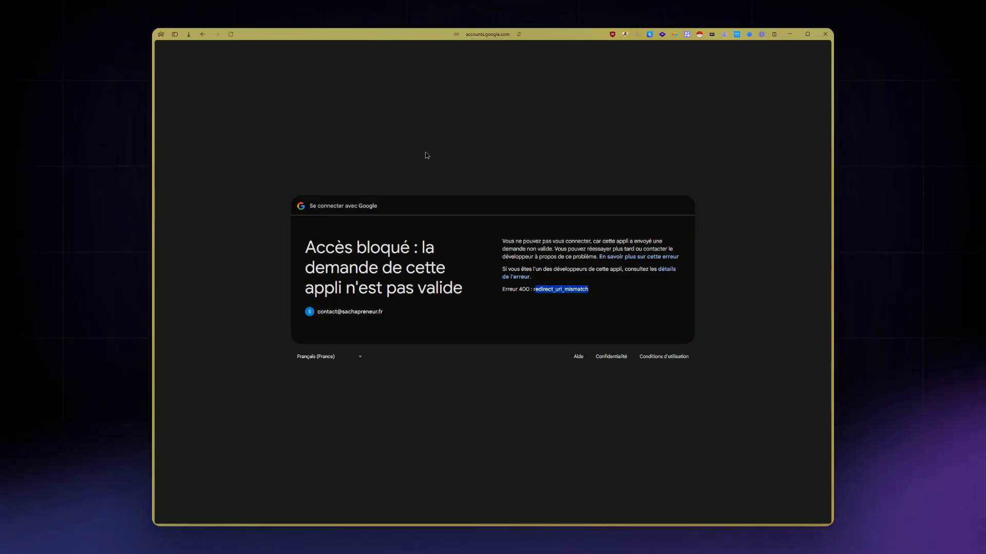
pyautogui.moveTo(153, 379)
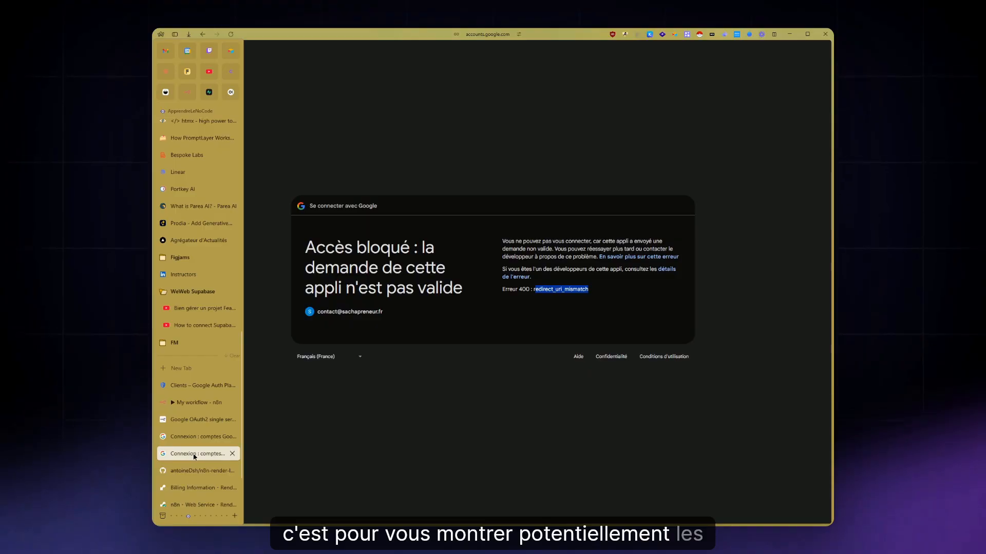
pyautogui.middleClick(192, 454)
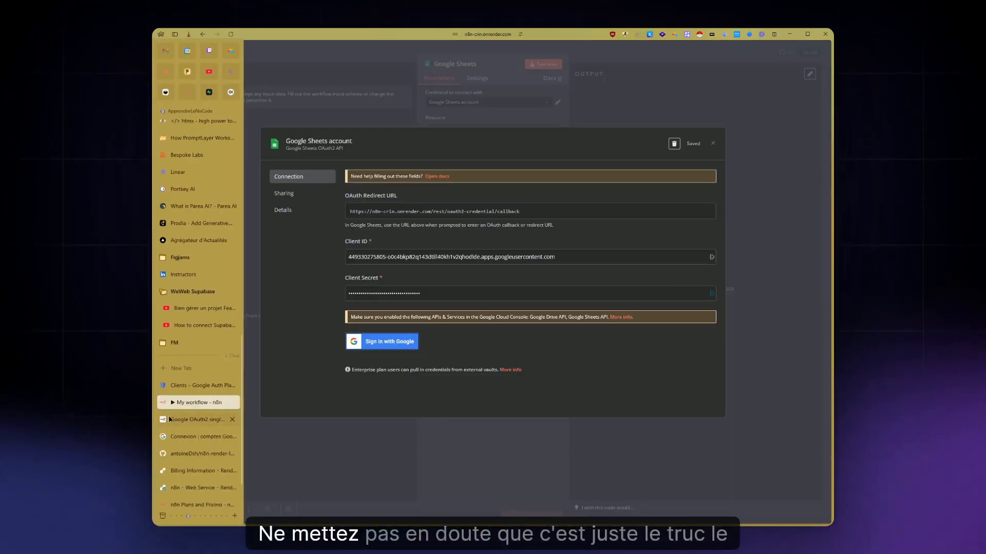
pyautogui.click(168, 419)
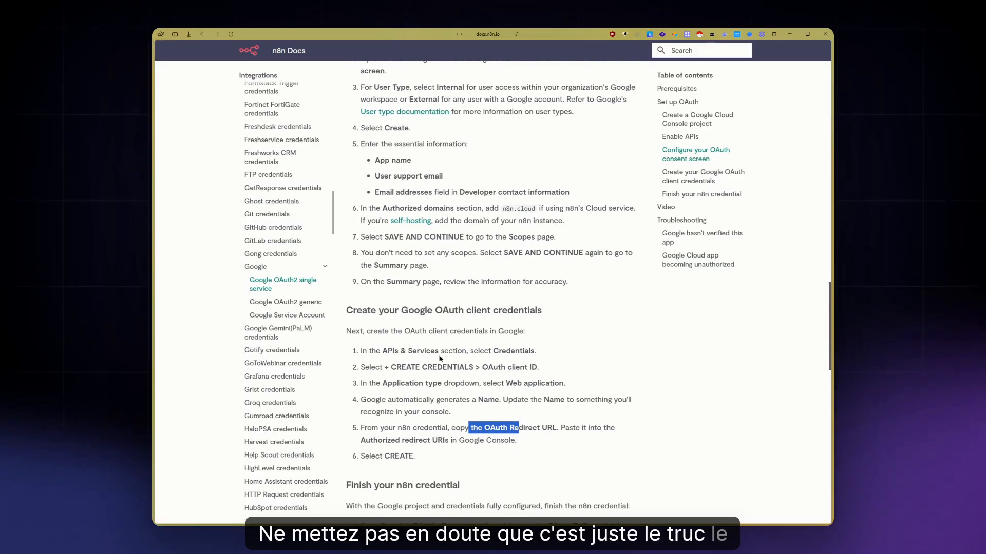
pyautogui.scroll(-3, 438, 358)
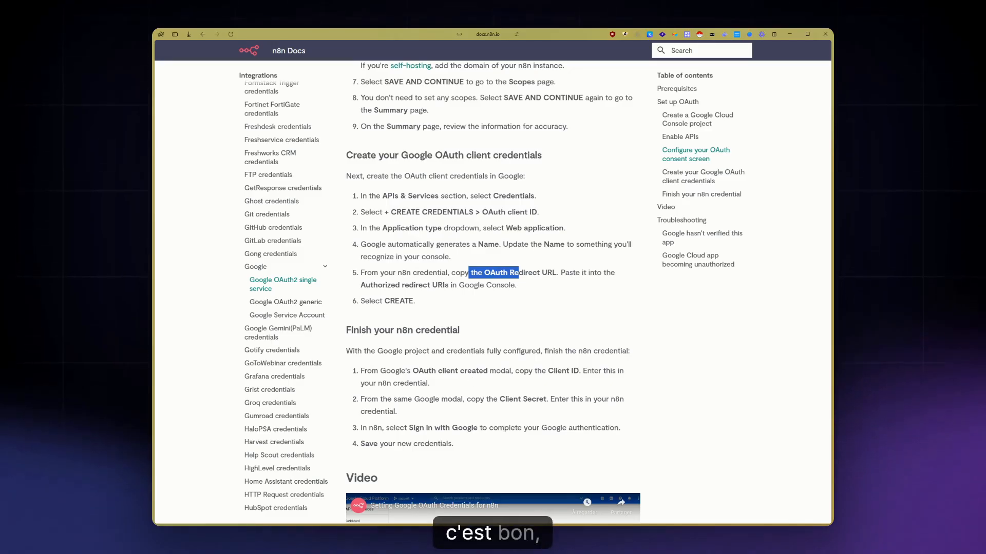
# - Copy the OAuth Redirect URL from the Google Sheets credential, add it as a second authorized redirect URI of the n8n client and save
pyautogui.moveTo(166, 435)
pyautogui.click(200, 403)
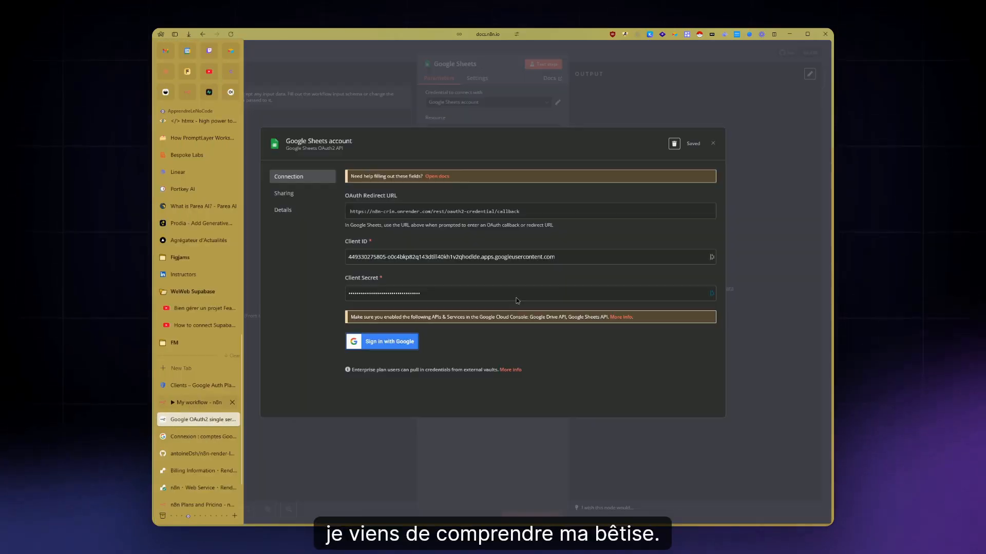
pyautogui.click(513, 212)
pyautogui.moveTo(155, 359)
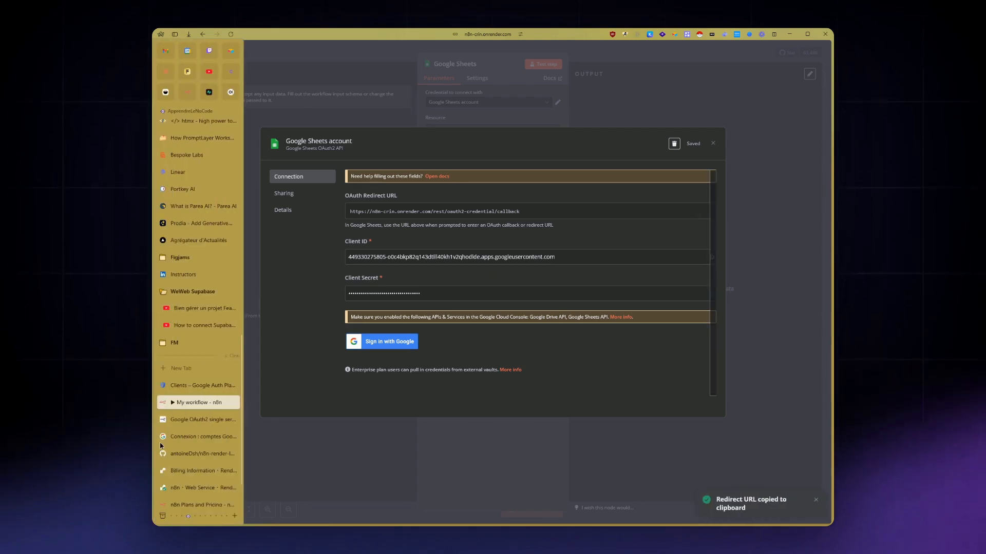
pyautogui.click(175, 420)
pyautogui.click(189, 386)
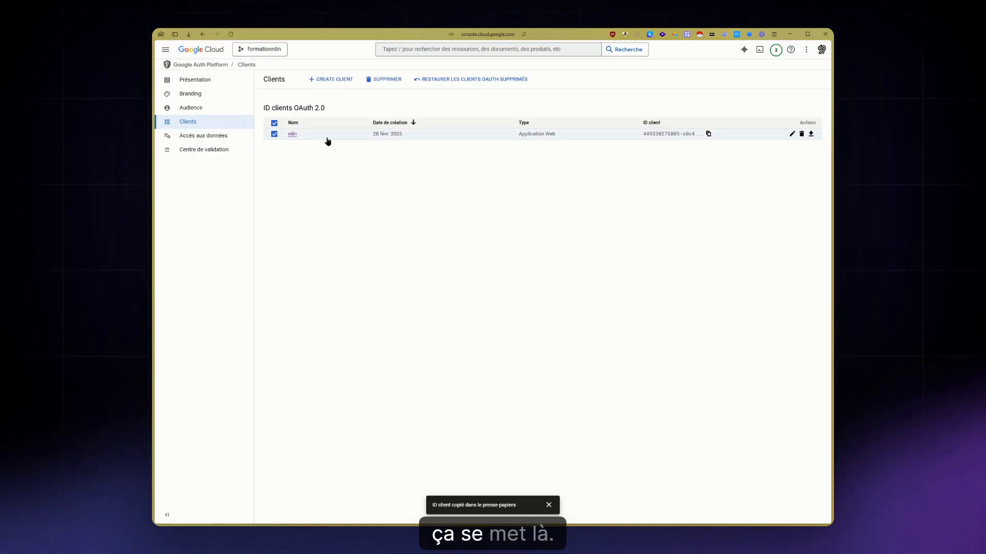
pyautogui.click(792, 133)
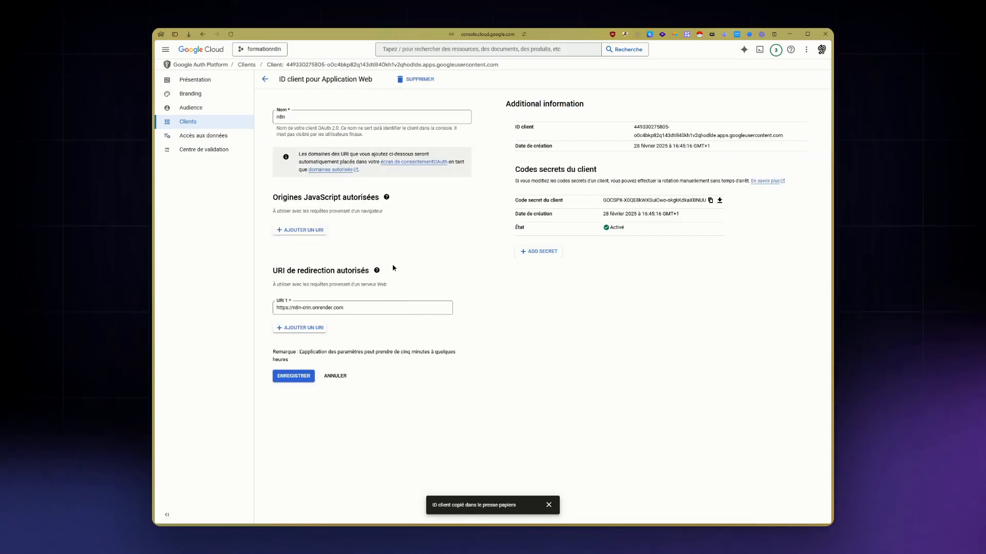
pyautogui.click(323, 330)
pyautogui.hotkey('ctrl', 'v')
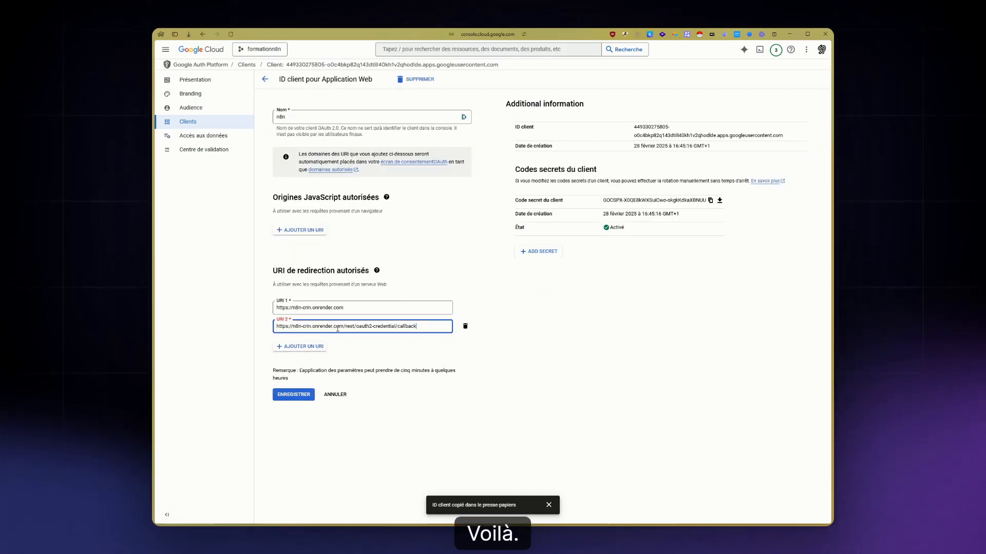
pyautogui.click(304, 398)
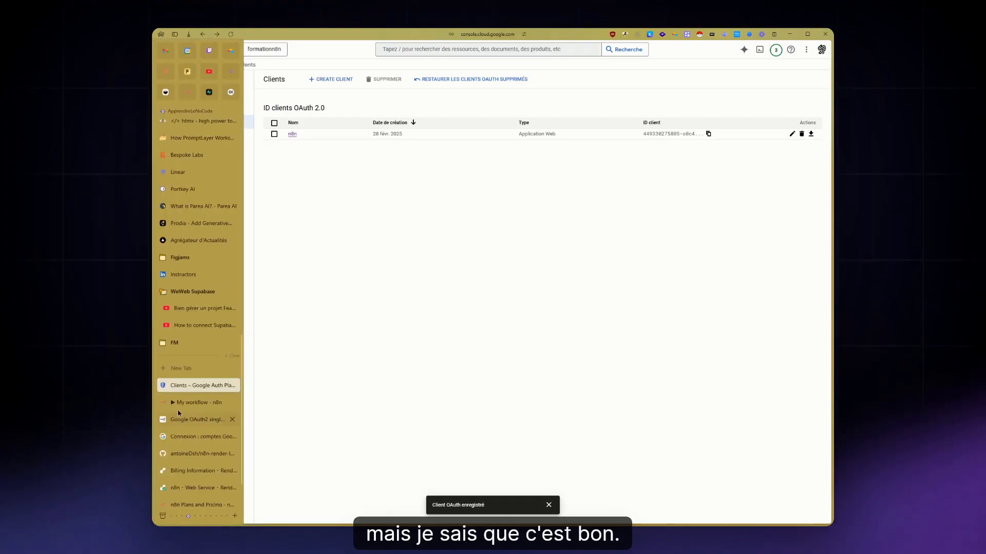
# - Sign in with Google from the n8n Google Sheets credential, choose the first account, authorize n8n's access and close the credential
pyautogui.click(179, 416)
pyautogui.click(389, 345)
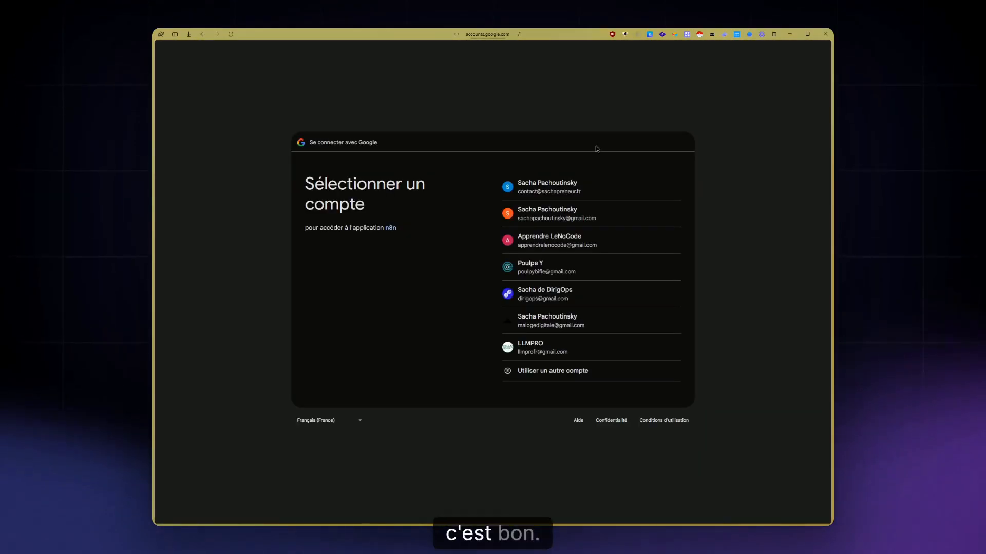
pyautogui.click(569, 191)
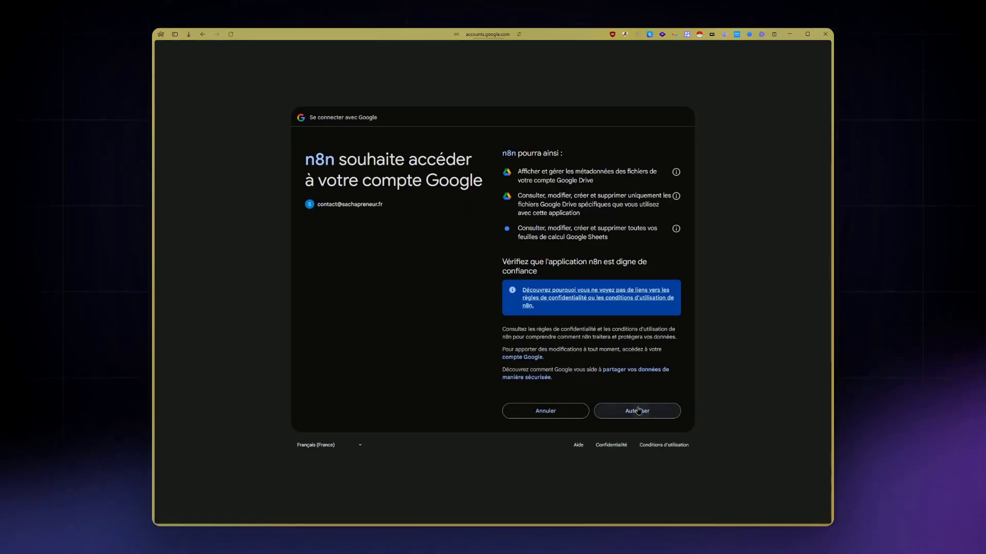
pyautogui.click(638, 410)
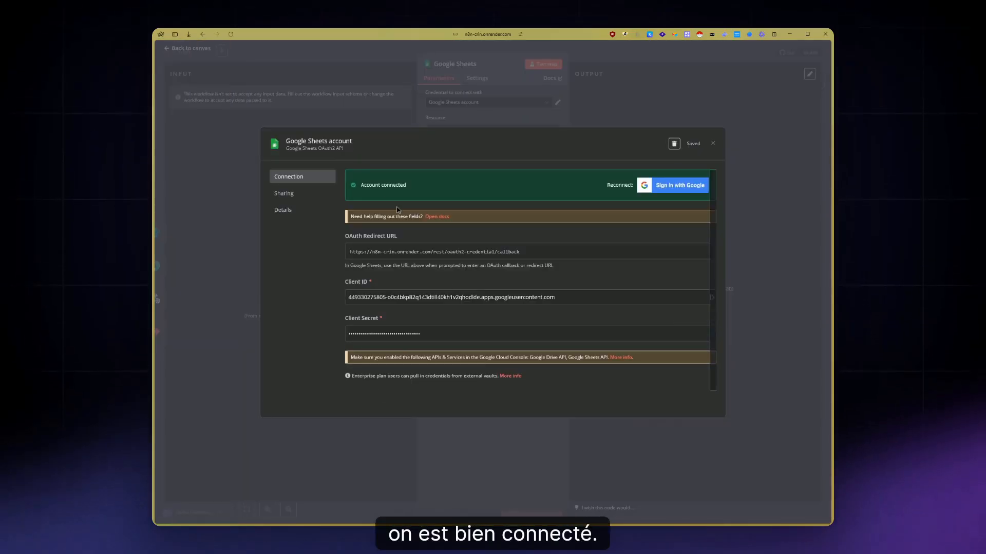
pyautogui.moveTo(373, 186); pyautogui.dragTo(408, 186)
pyautogui.click(713, 144)
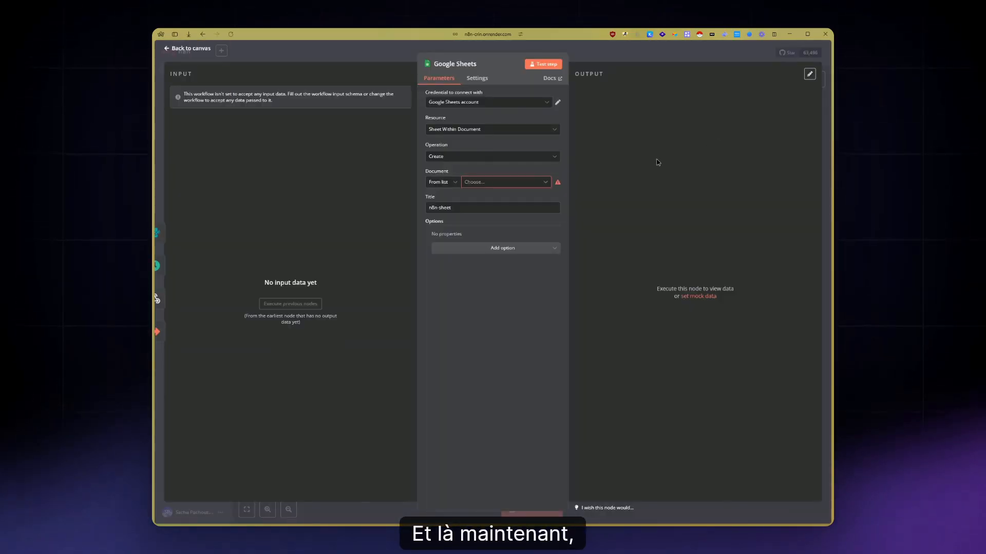
# - Look through the spreadsheets offered for the Google Sheets node's Document without choosing one, and return to the workflow canvas
pyautogui.click(503, 182)
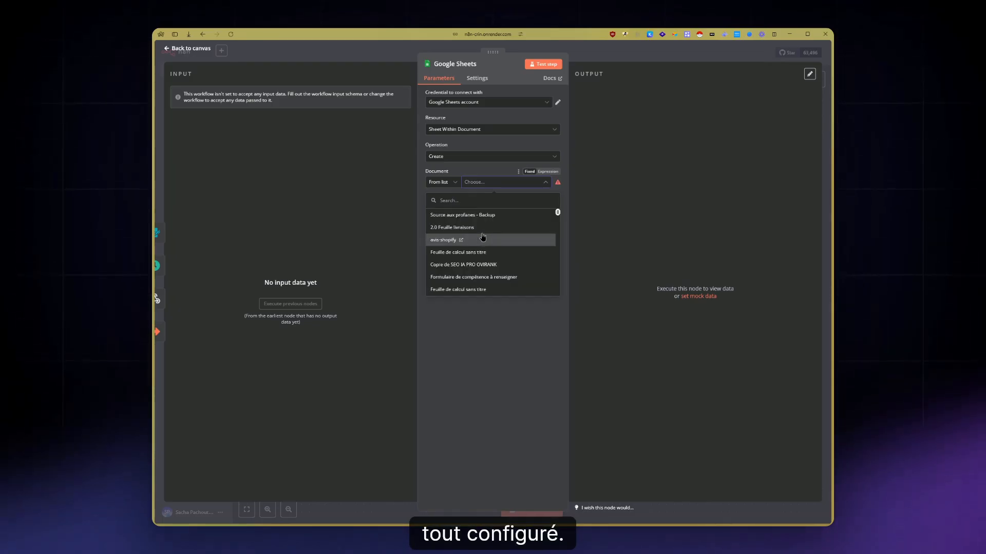
pyautogui.scroll(-10, 483, 241)
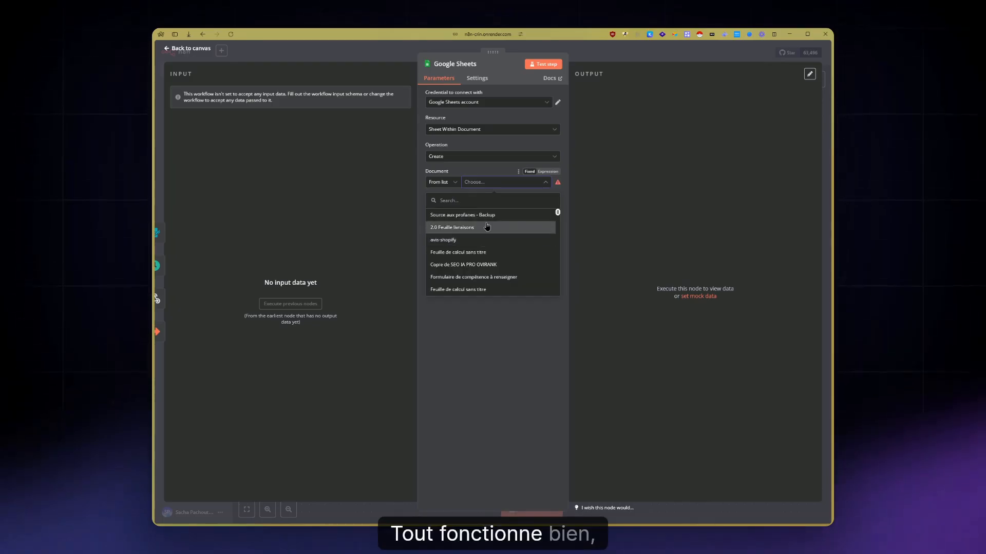
pyautogui.click(485, 335)
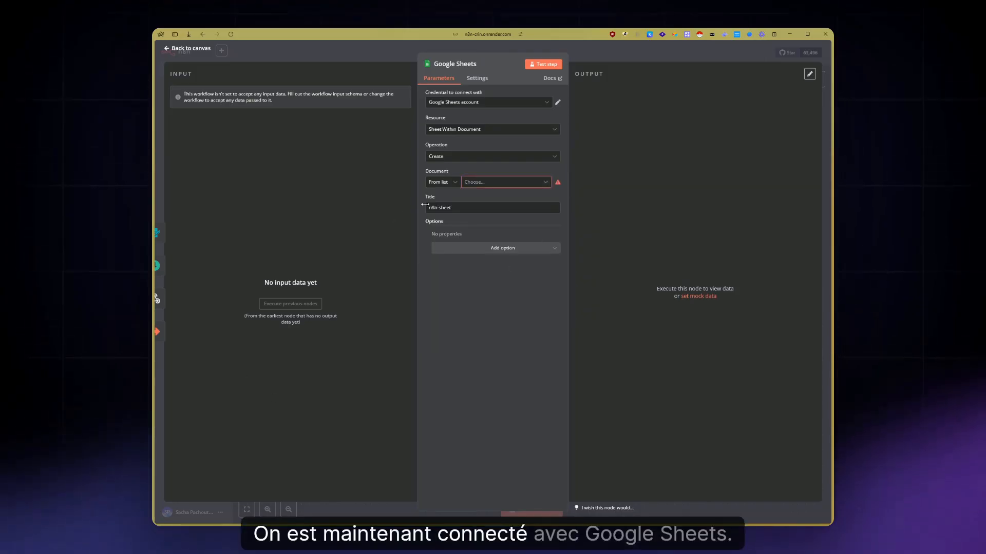
pyautogui.click(608, 51)
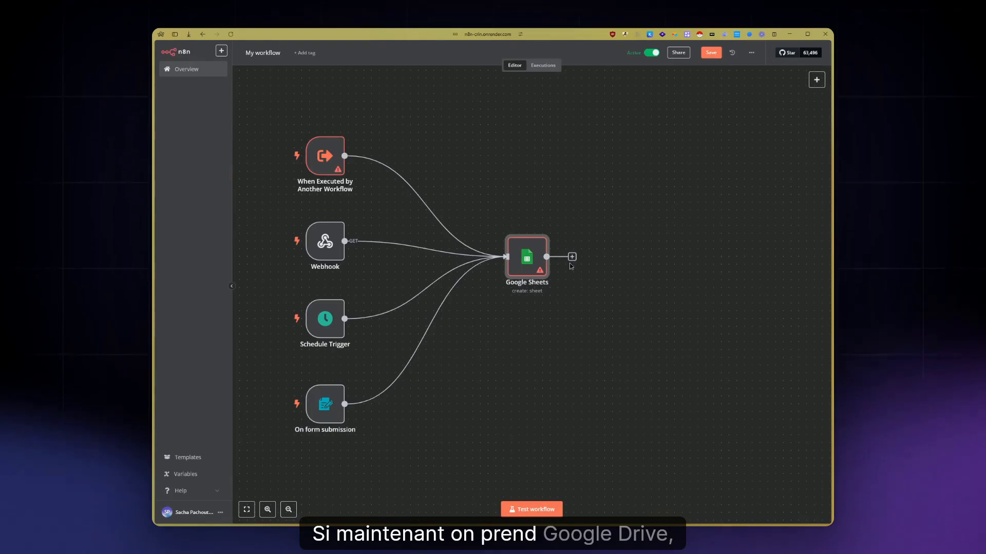
# - Add a Google Drive node with the Search files and folders action after the Google Sheets node
pyautogui.click(572, 257)
pyautogui.write('d')
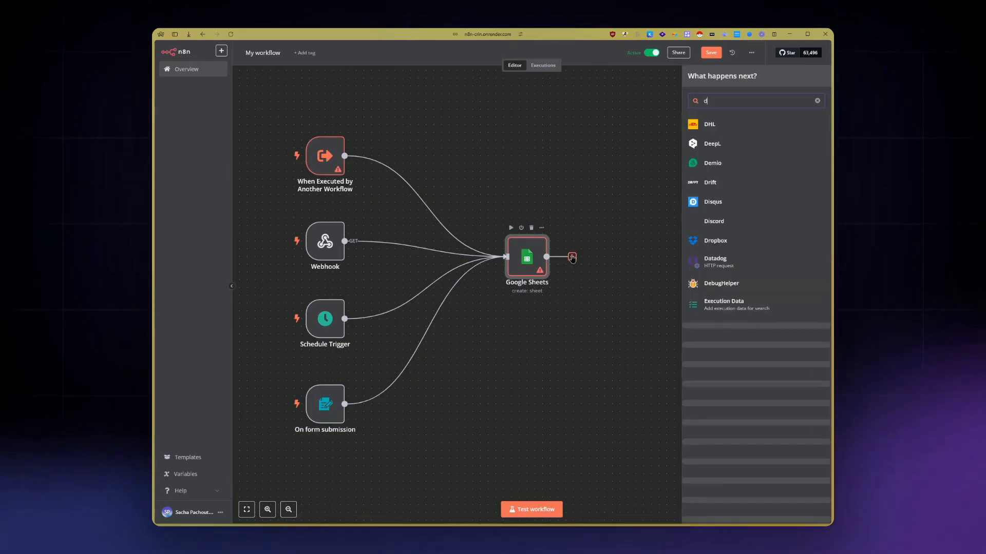
pyautogui.write('rive')
pyautogui.click(770, 144)
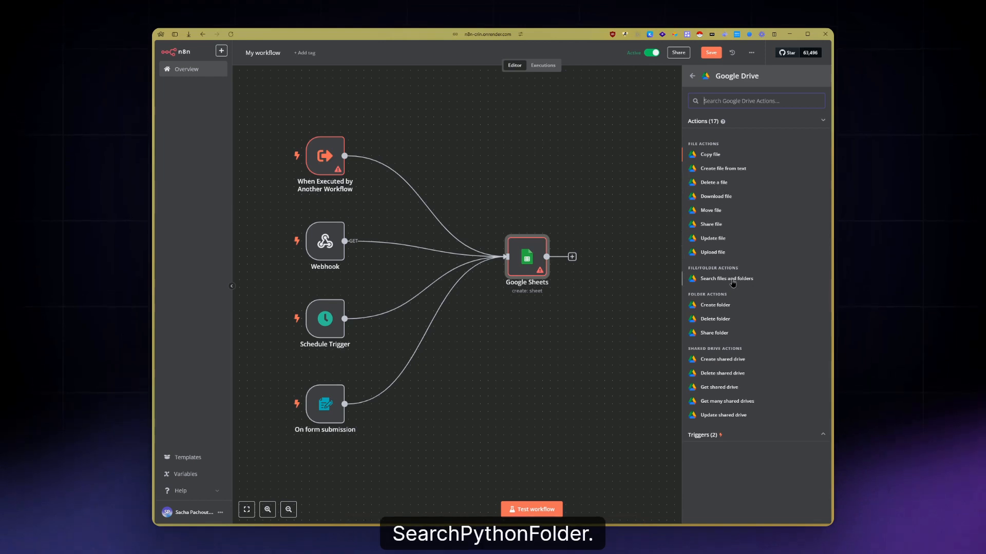
pyautogui.click(727, 278)
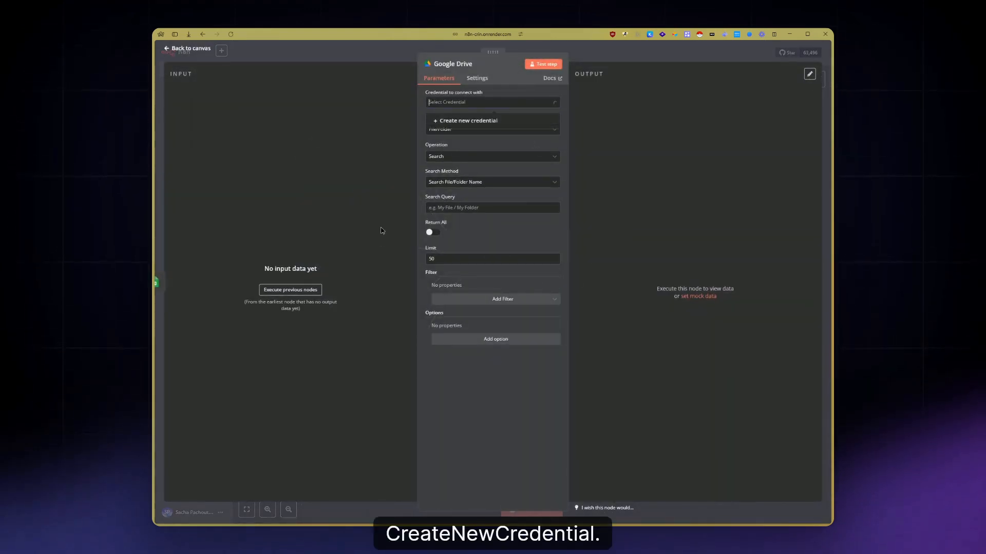
# - Start a new Google Drive credential and fill its Client ID with the one copied from the n8n OAuth client in Google Cloud
pyautogui.click(482, 123)
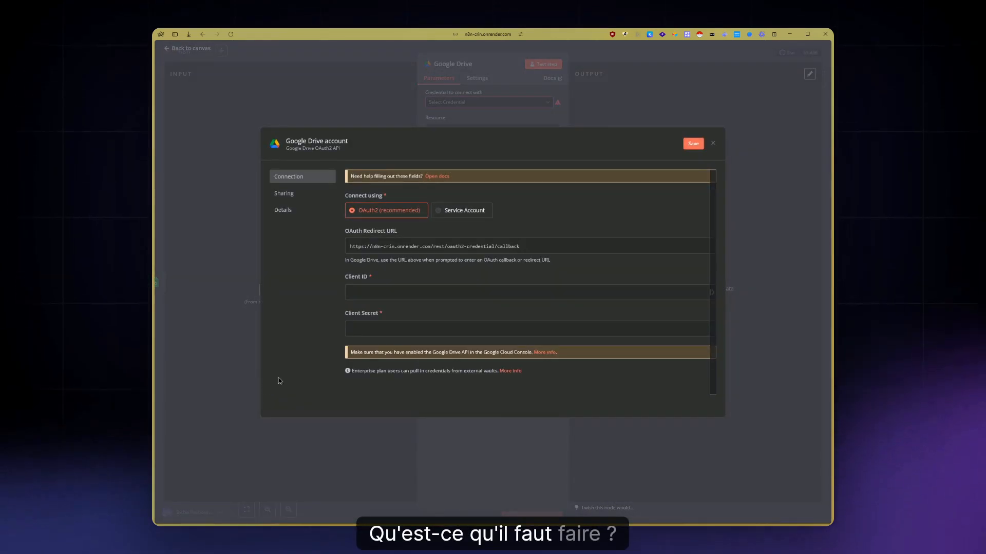
pyautogui.click(369, 294)
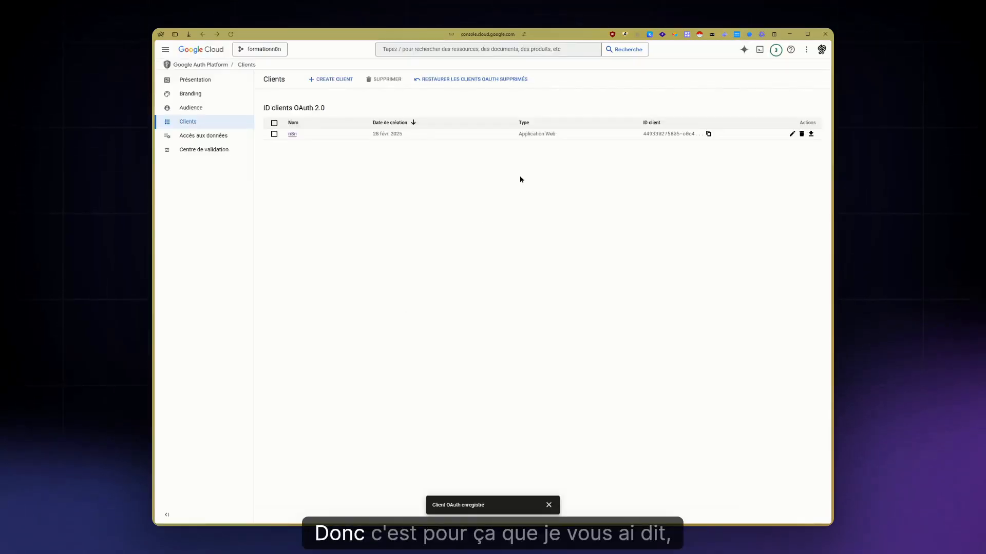
pyautogui.click(323, 137)
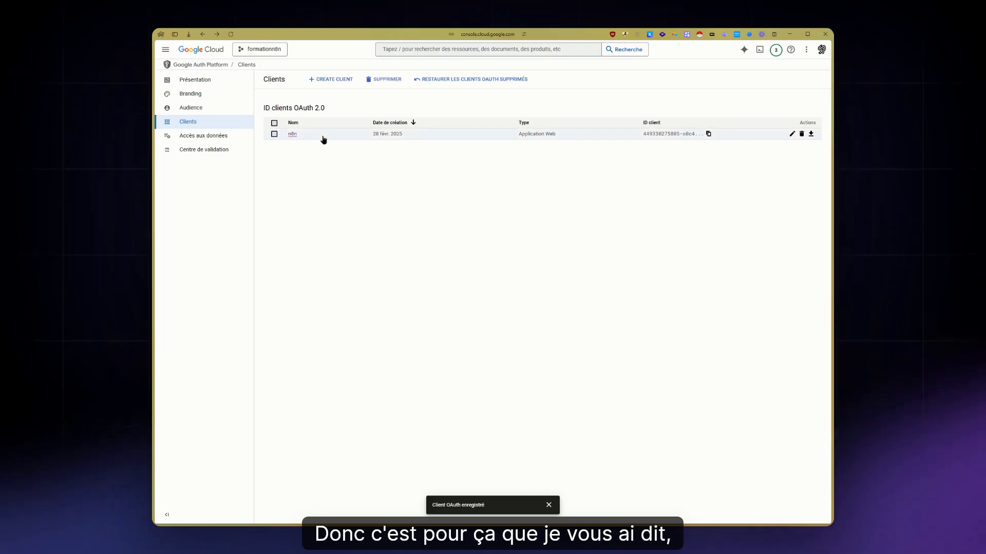
pyautogui.click(292, 135)
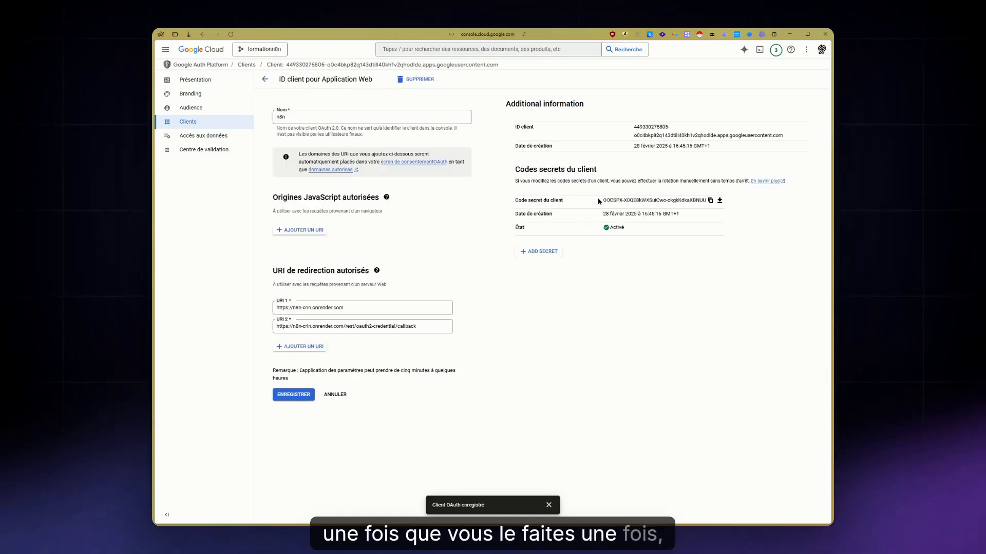
pyautogui.tripleClick(640, 132)
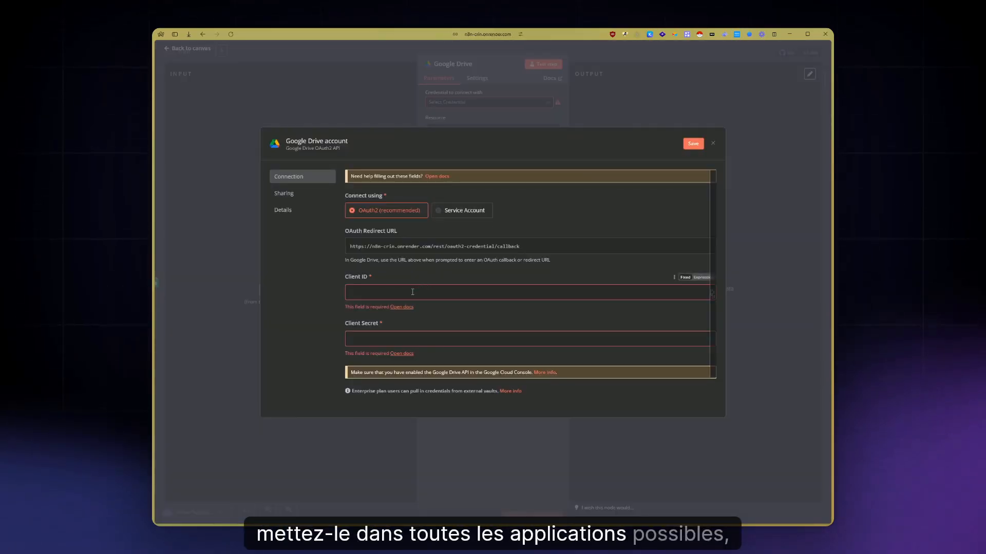
pyautogui.hotkey('ctrl', 'v')
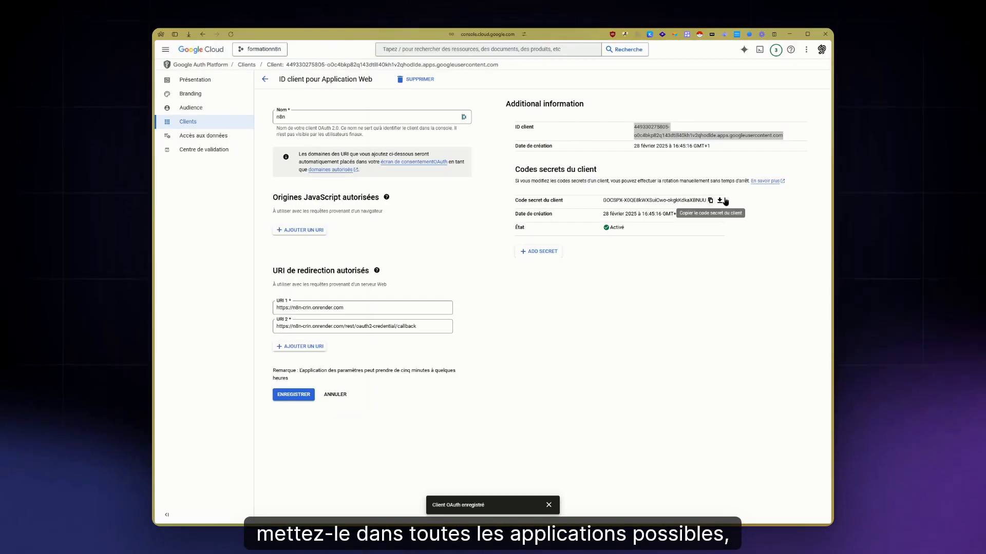
# - Copy the client secret from the Google Cloud OAuth client and paste it into the Google Drive credential's Client Secret
pyautogui.click(710, 200)
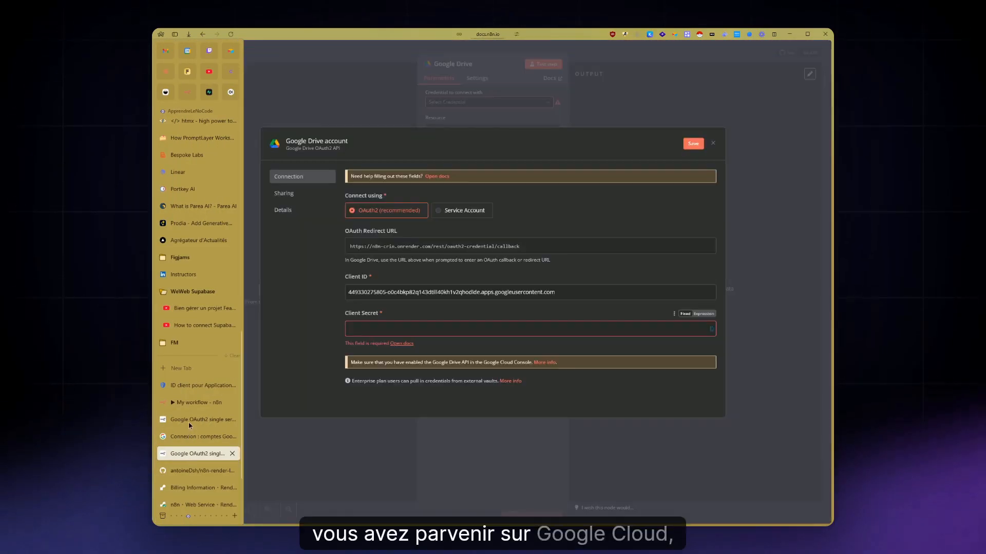
pyautogui.click(199, 404)
pyautogui.click(474, 328)
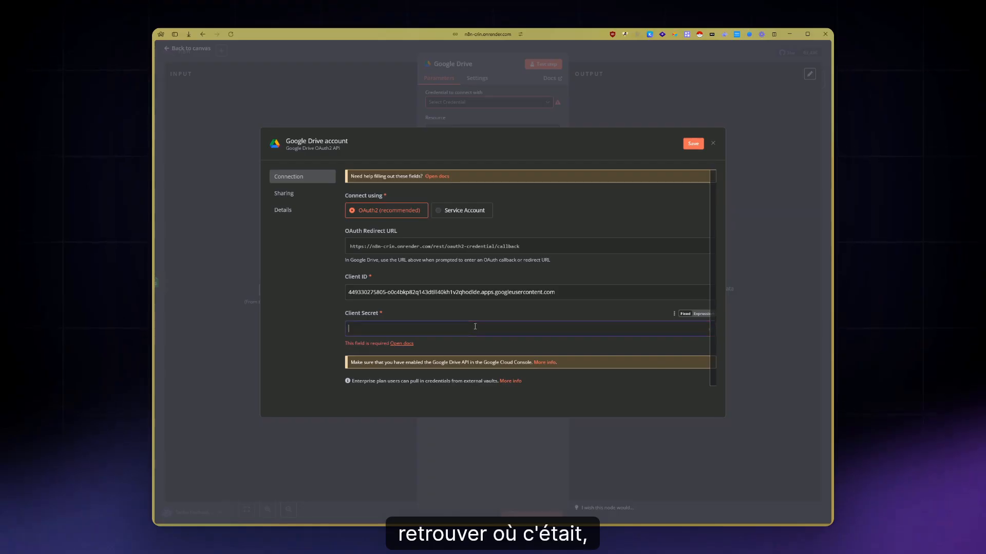
pyautogui.hotkey('ctrl', 'v')
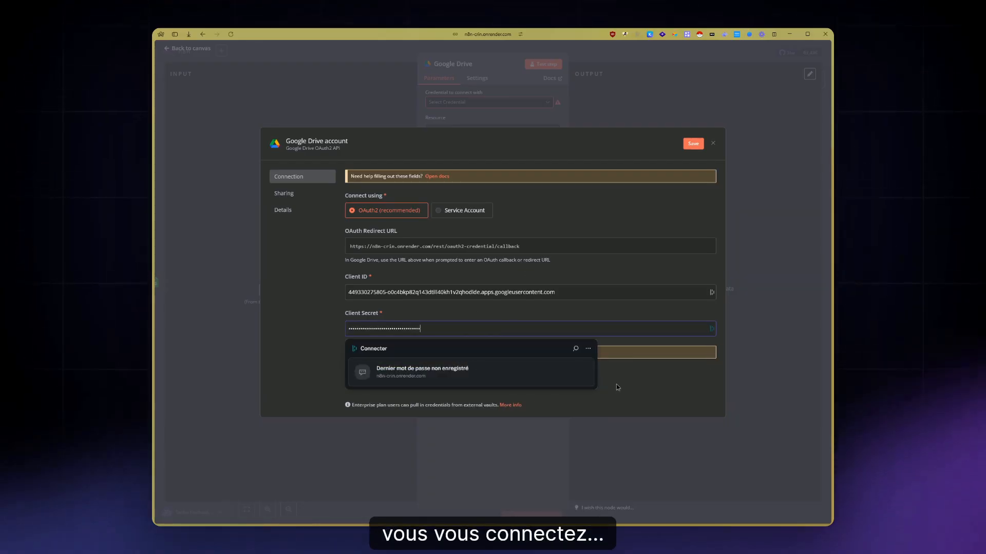
pyautogui.click(617, 386)
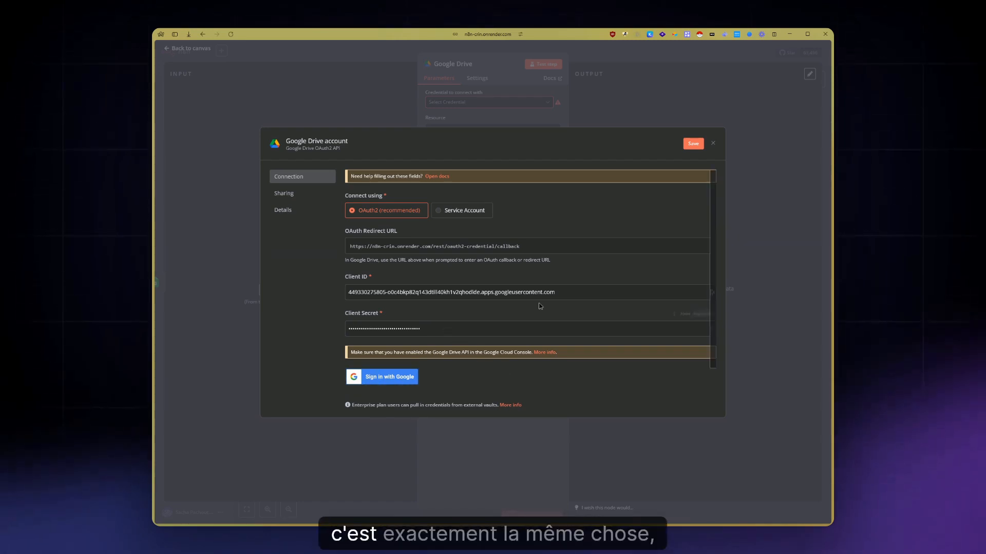
# - Close the Google Drive credential without saving and return to the workflow canvas
pyautogui.click(712, 145)
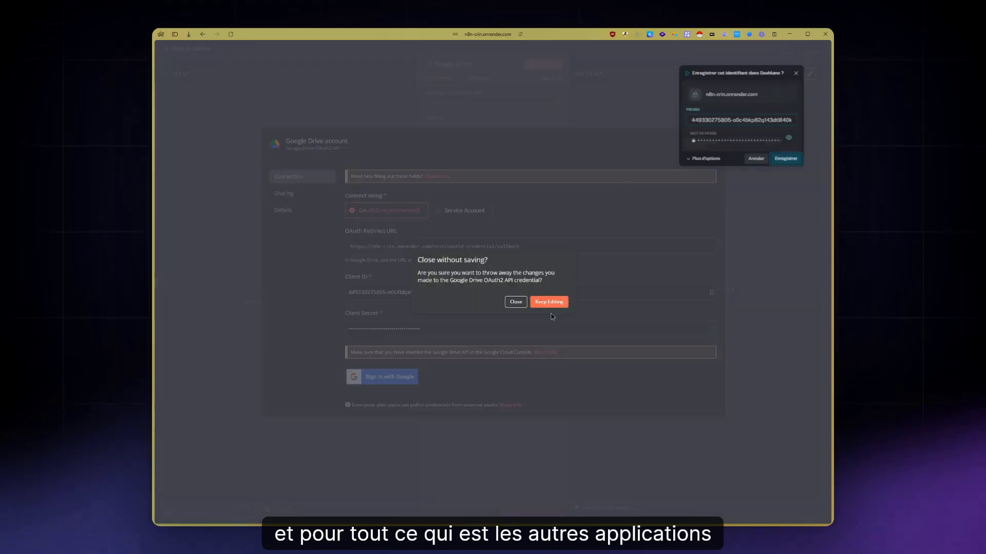
pyautogui.click(514, 301)
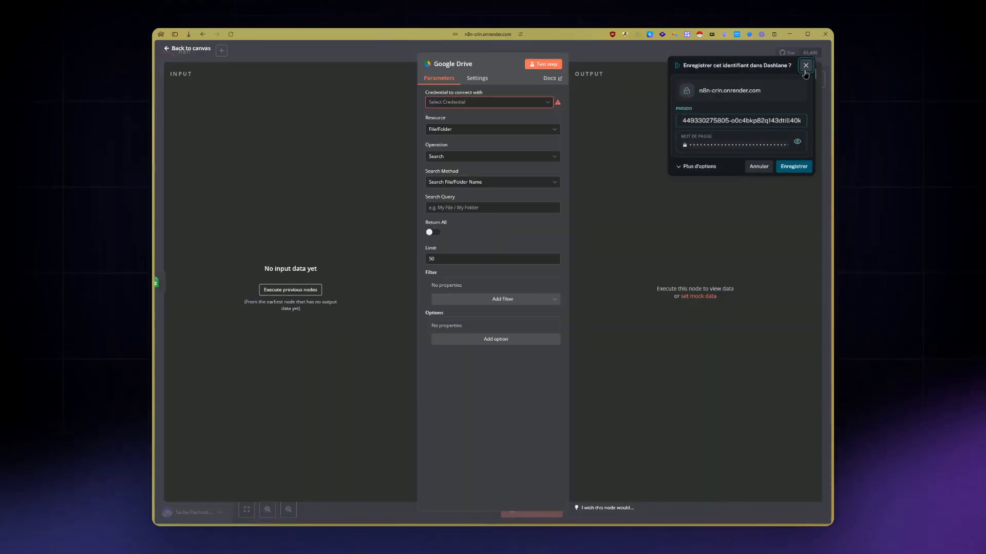
pyautogui.click(691, 60)
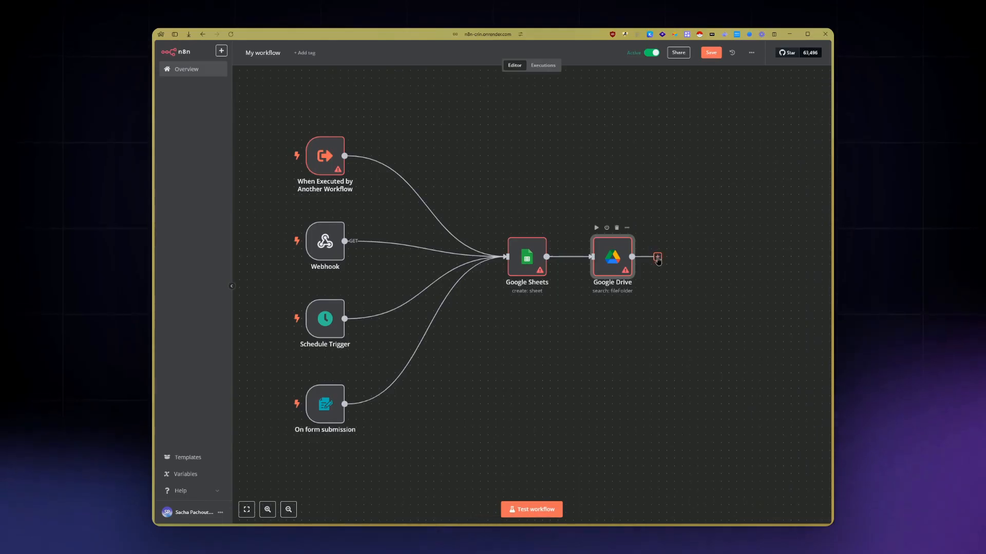
# - Search for google among the nodes that can be added after the Google Drive node
pyautogui.click(657, 257)
pyautogui.write('google')
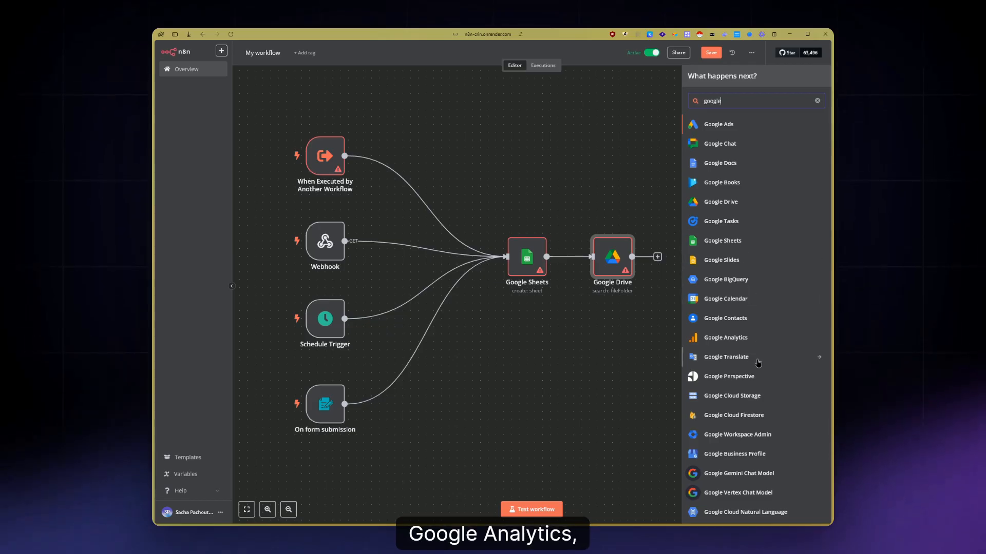
# - Switch to Google Cloud, open the API library from the project's APIs and services, and search it for "Busines"
pyautogui.moveTo(155, 417)
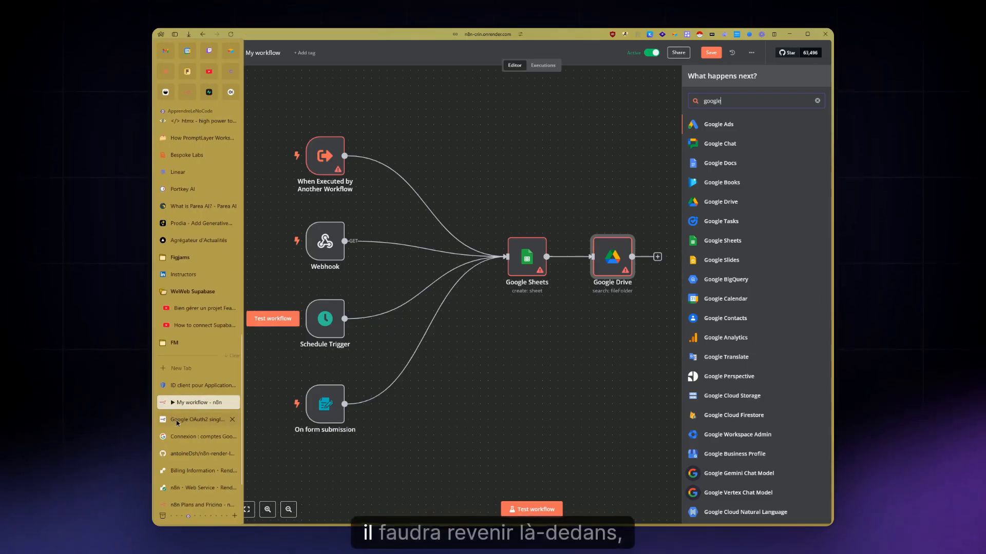
pyautogui.click(193, 385)
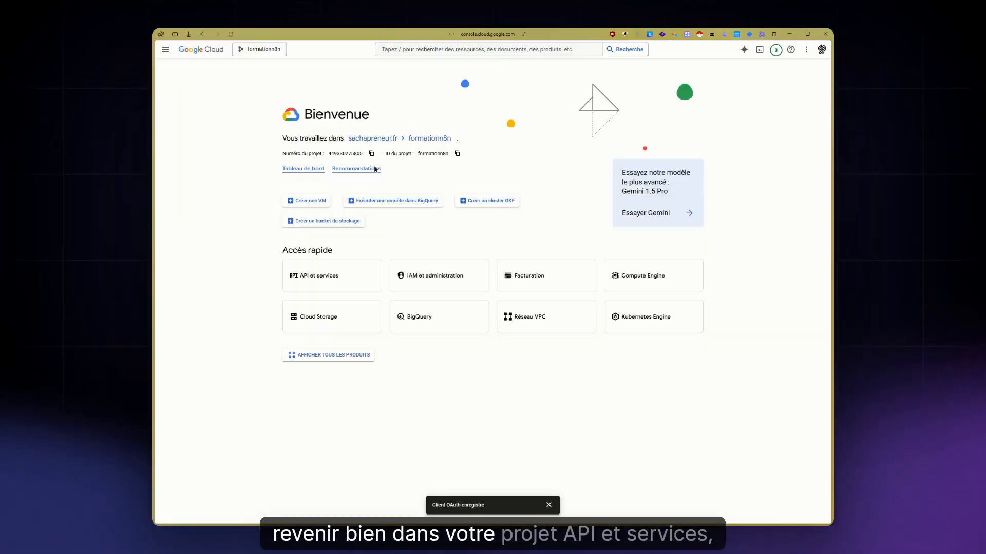
pyautogui.click(356, 279)
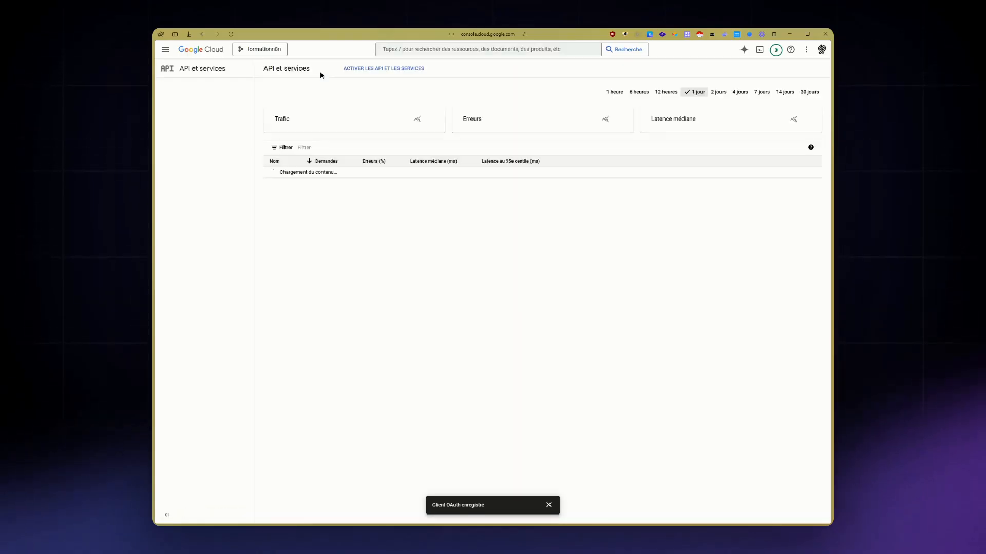
pyautogui.click(358, 72)
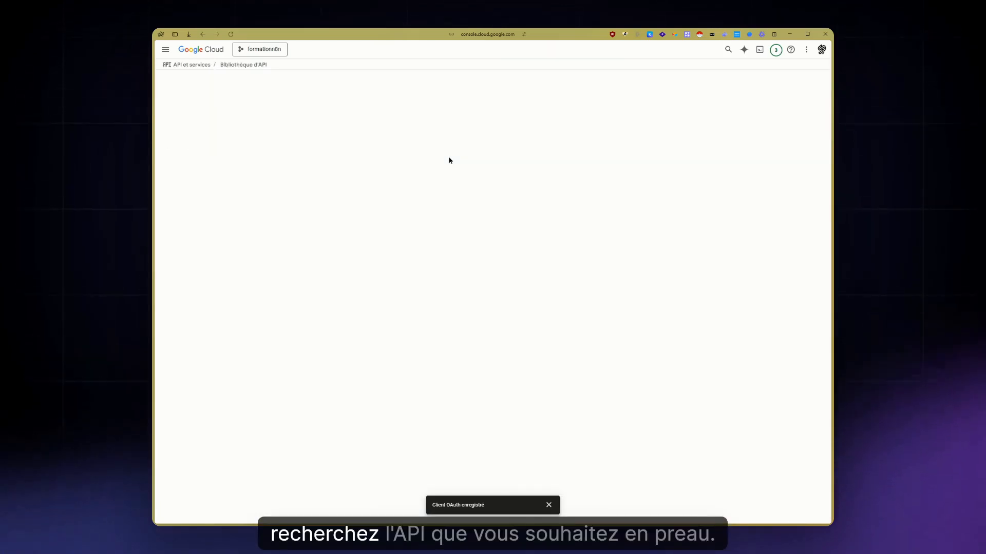
pyautogui.write('B')
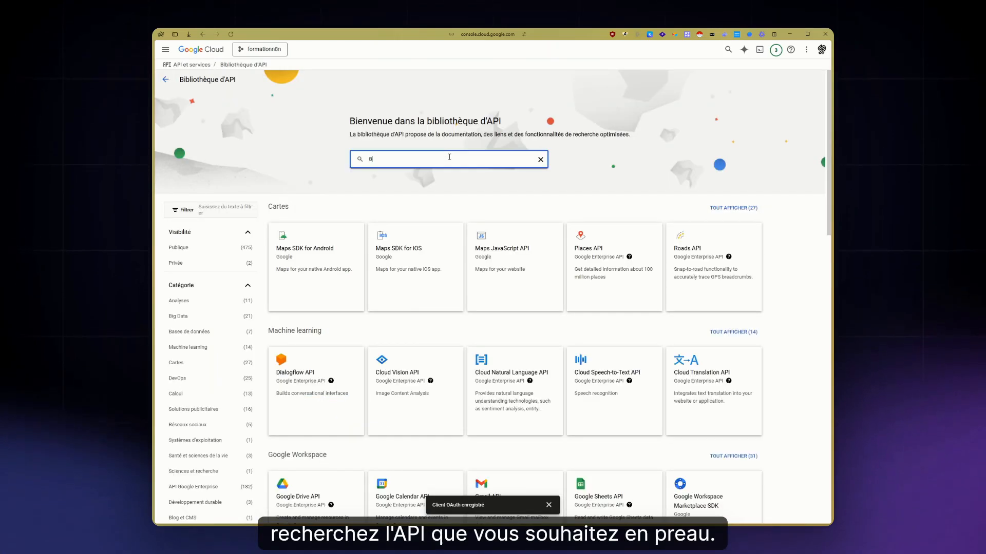
pyautogui.write('usines')
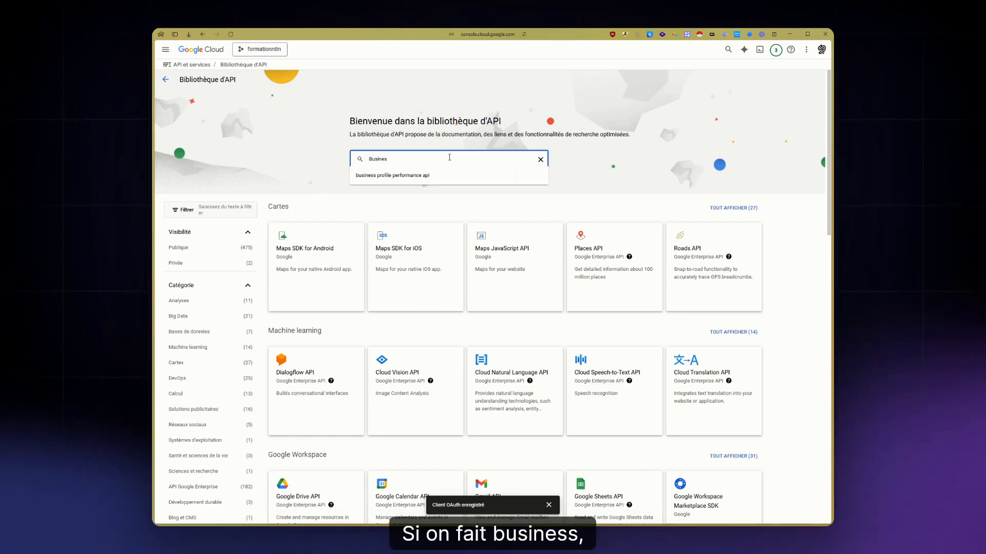
pyautogui.press('Return')
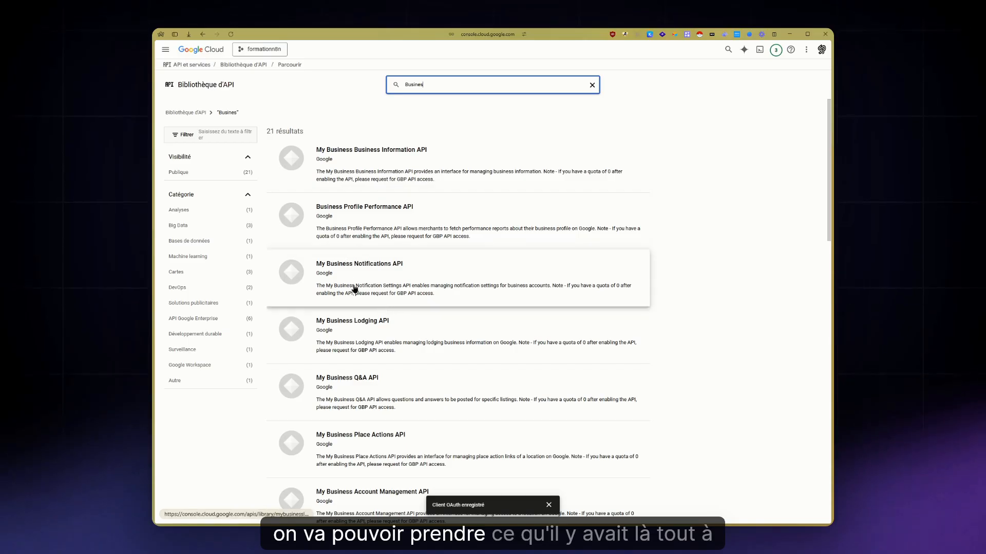
# - Open the Google Analytics Reporting API from the search results and enable it for the project
pyautogui.scroll(-15, 385, 271)
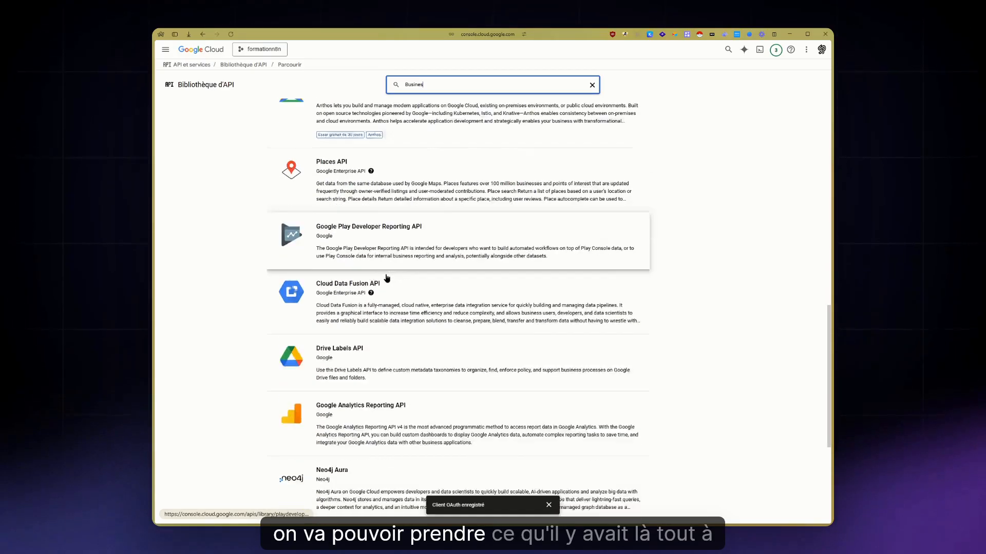
pyautogui.scroll(-5, 398, 286)
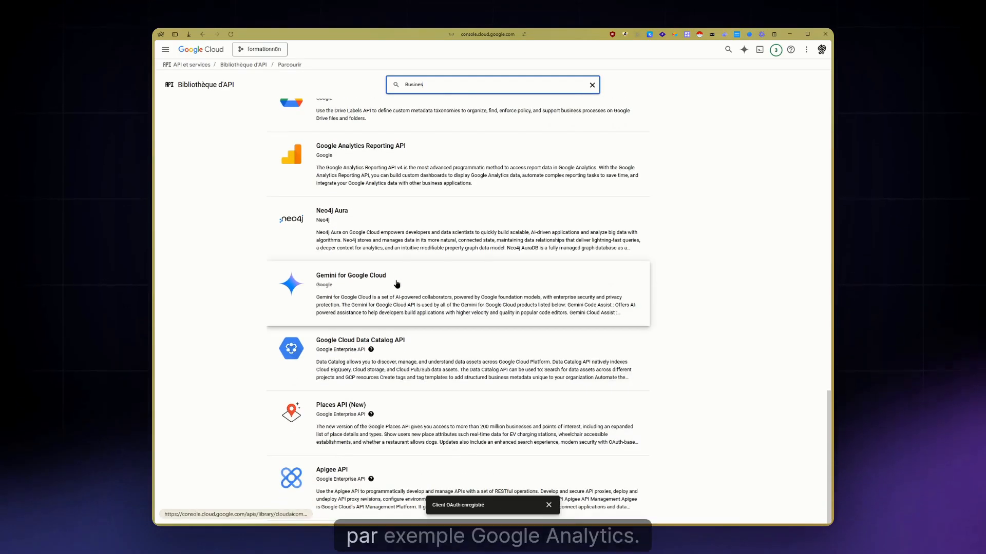
pyautogui.scroll(5, 397, 284)
pyautogui.click(434, 347)
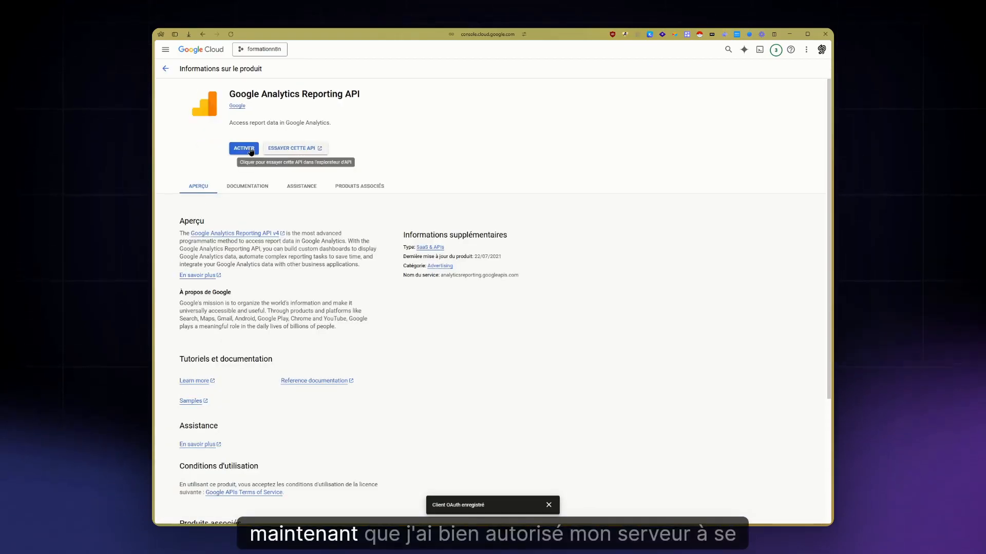
pyautogui.click(250, 149)
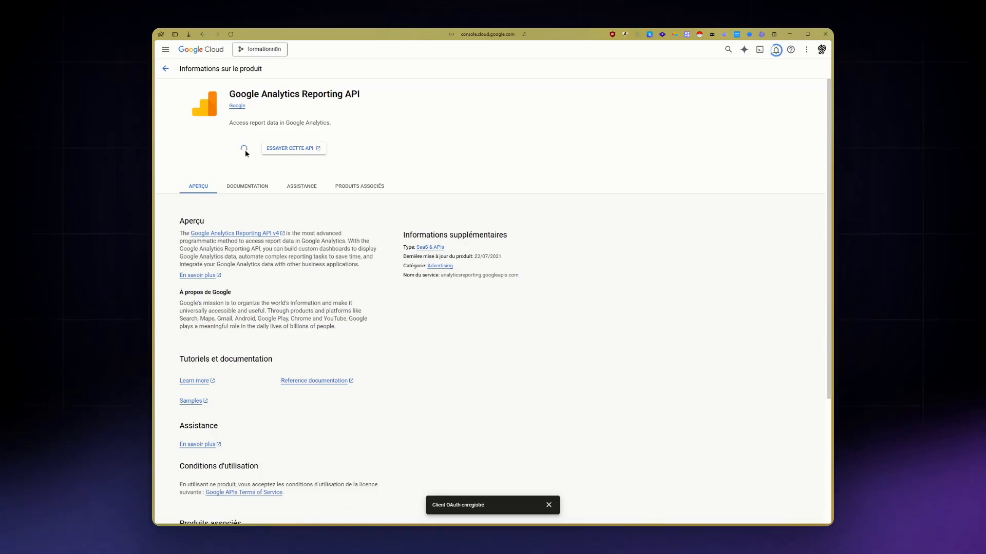
# - Switch back to the n8n workflow and add a Microsoft OneDrive node with the Create a folder action after Google Drive
pyautogui.moveTo(155, 328)
pyautogui.click(209, 403)
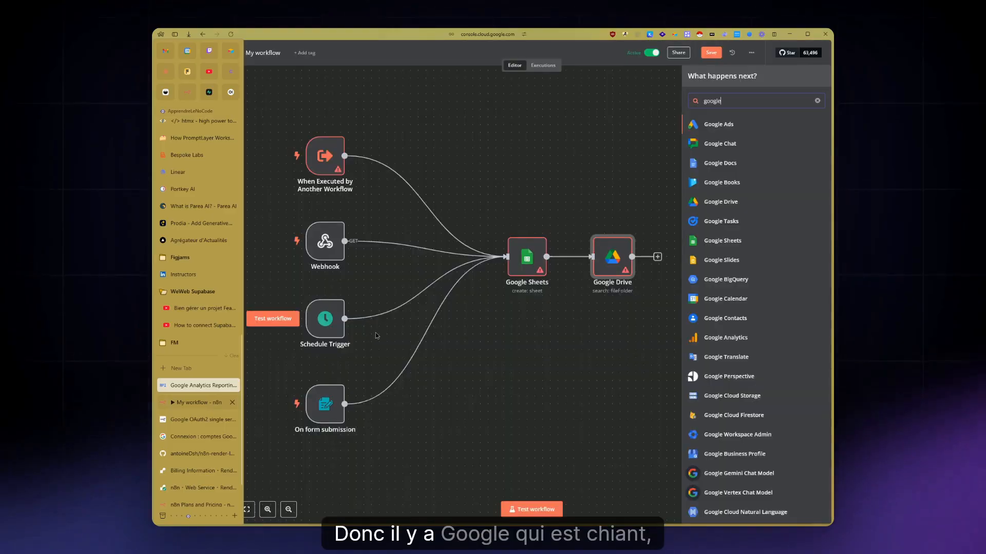
pyautogui.hscroll(4, 614, 197)
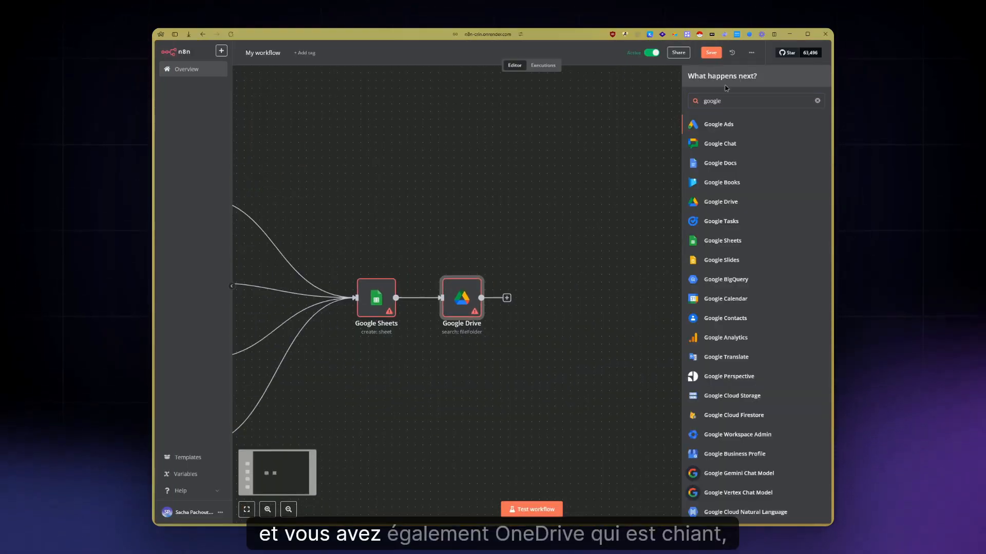
pyautogui.doubleClick(732, 99)
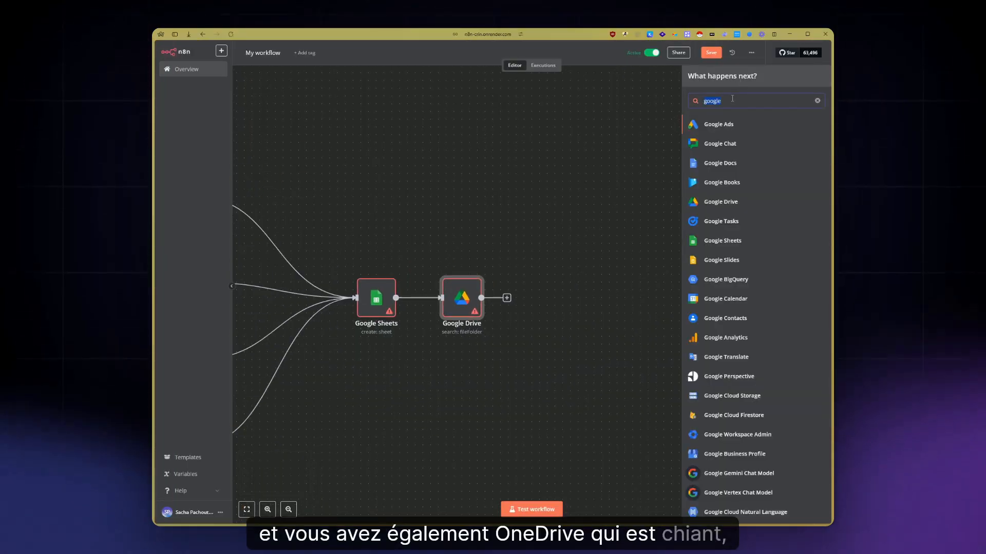
pyautogui.write('onedr')
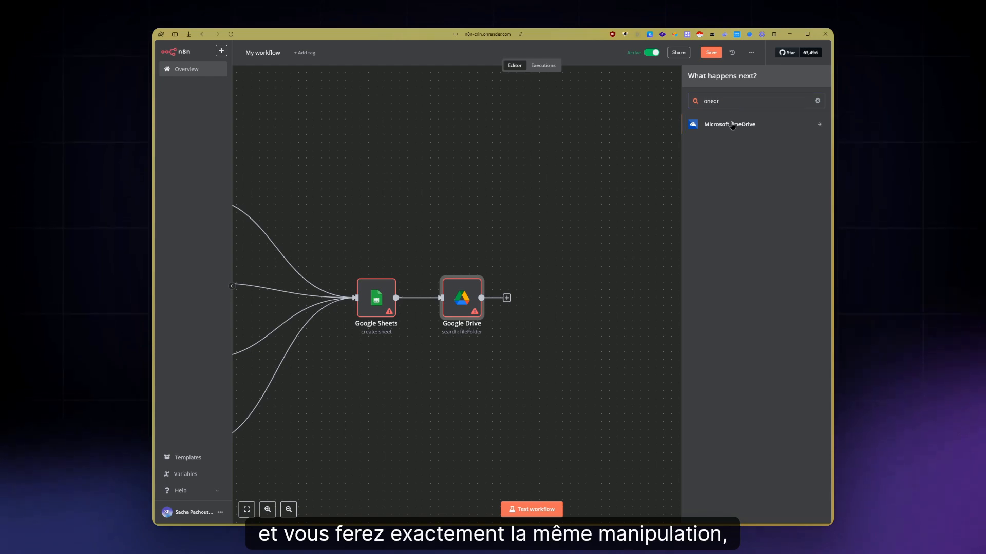
pyautogui.click(732, 125)
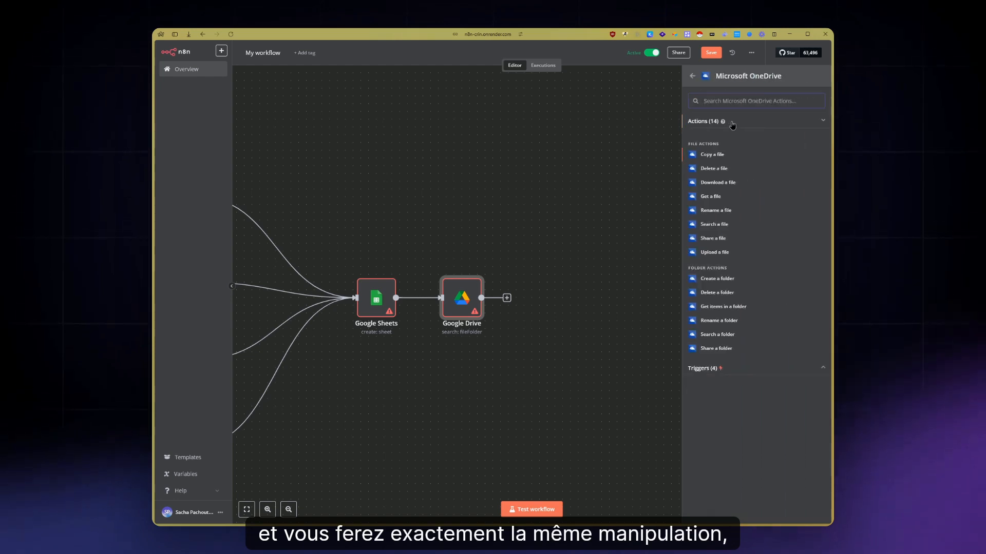
pyautogui.click(740, 280)
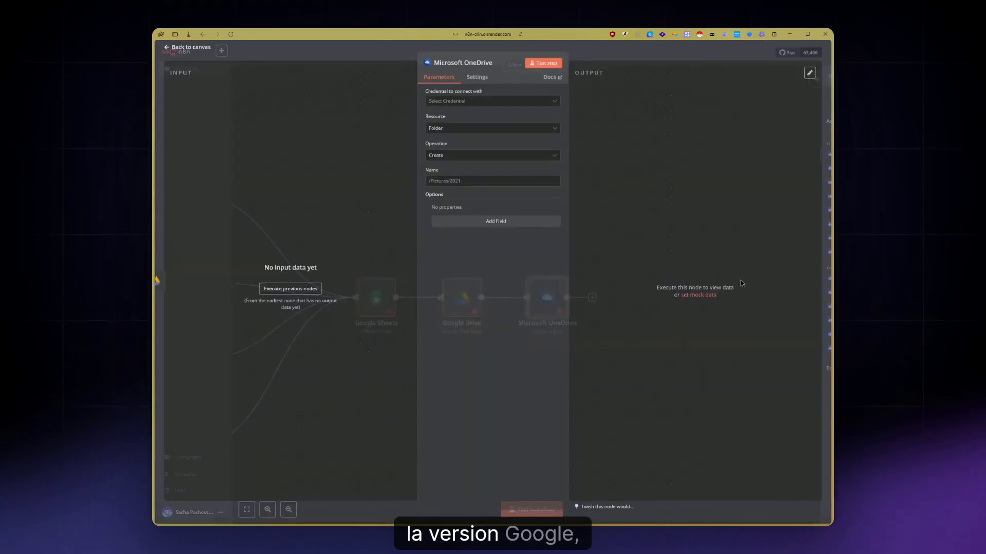
# - Start a new credential for the Microsoft OneDrive node, open its linked documentation and examine the Microsoft credentials prerequisites
pyautogui.click(515, 101)
pyautogui.click(464, 120)
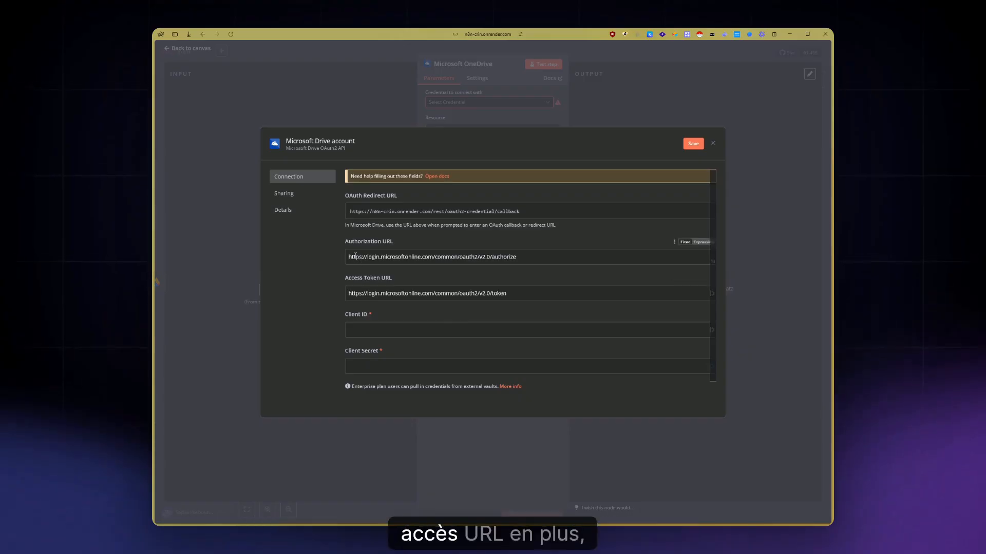
pyautogui.click(437, 176)
pyautogui.moveTo(152, 389)
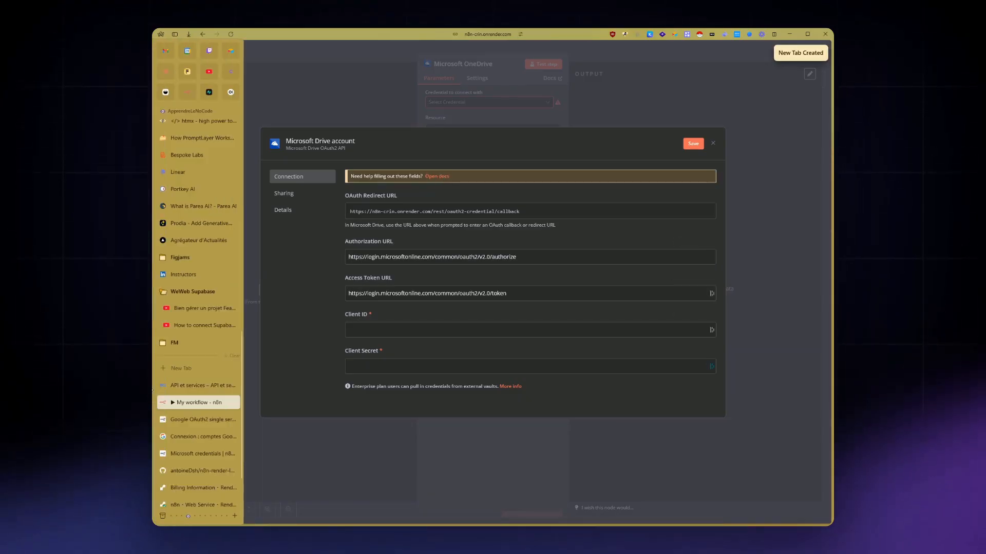
pyautogui.click(191, 454)
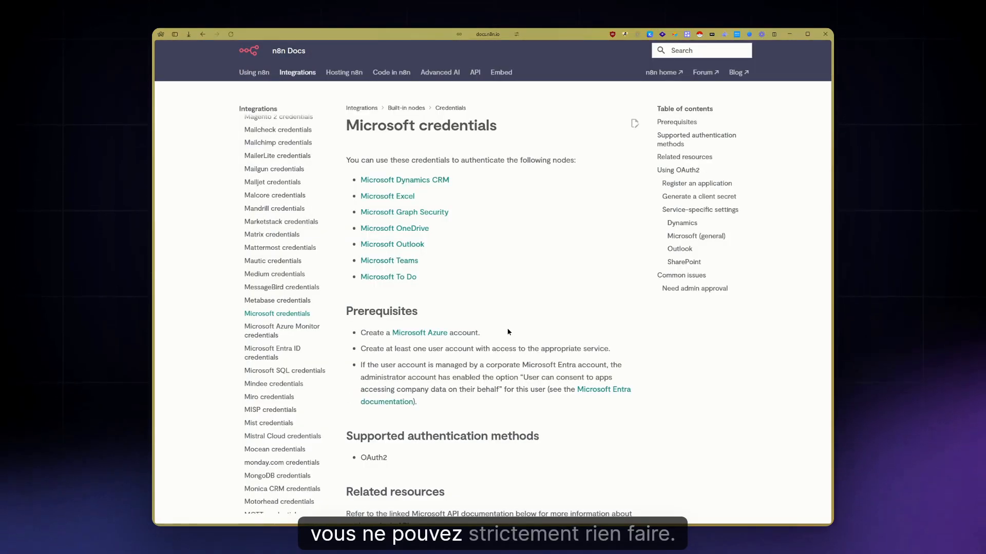
pyautogui.scroll(-2, 508, 332)
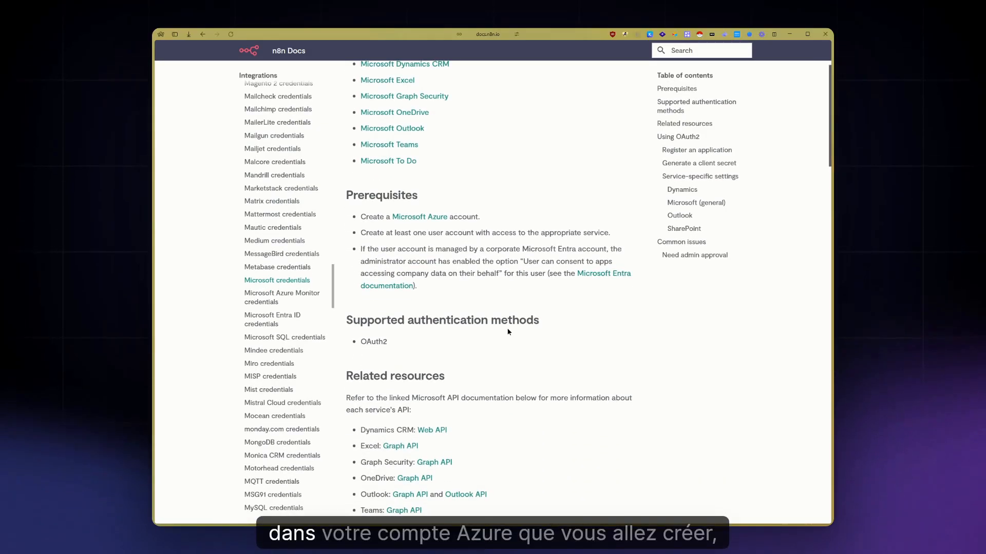
# - Examine the Microsoft credentials documentation from its prerequisites through OAuth2 to the application registration instructions
pyautogui.scroll(3, 493, 276)
pyautogui.scroll(-3, 418, 226)
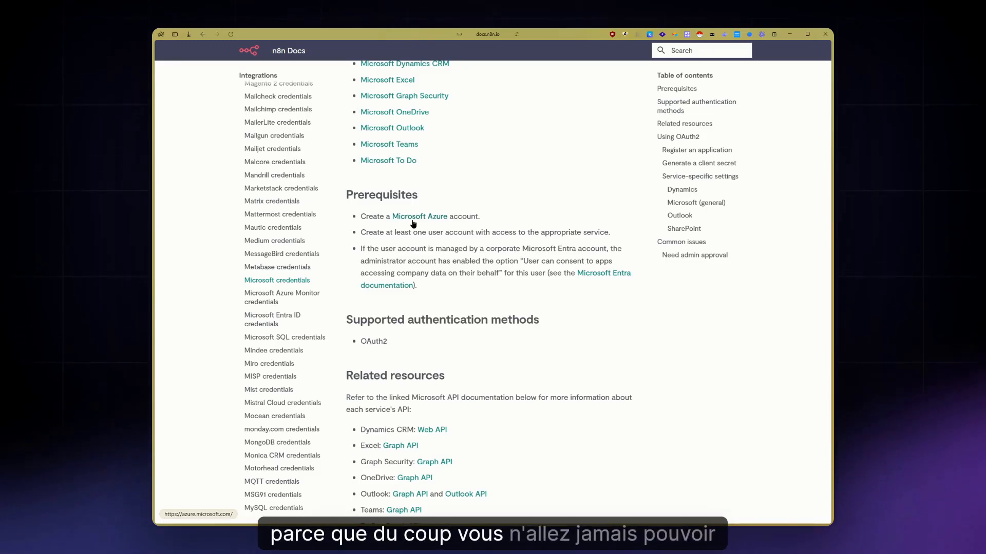
pyautogui.scroll(-2, 495, 331)
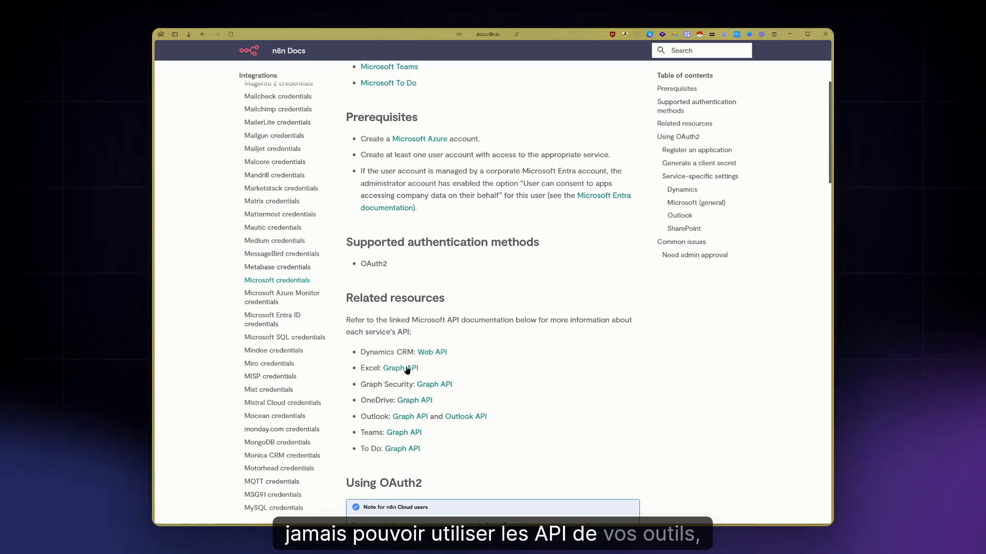
pyautogui.scroll(-3, 505, 409)
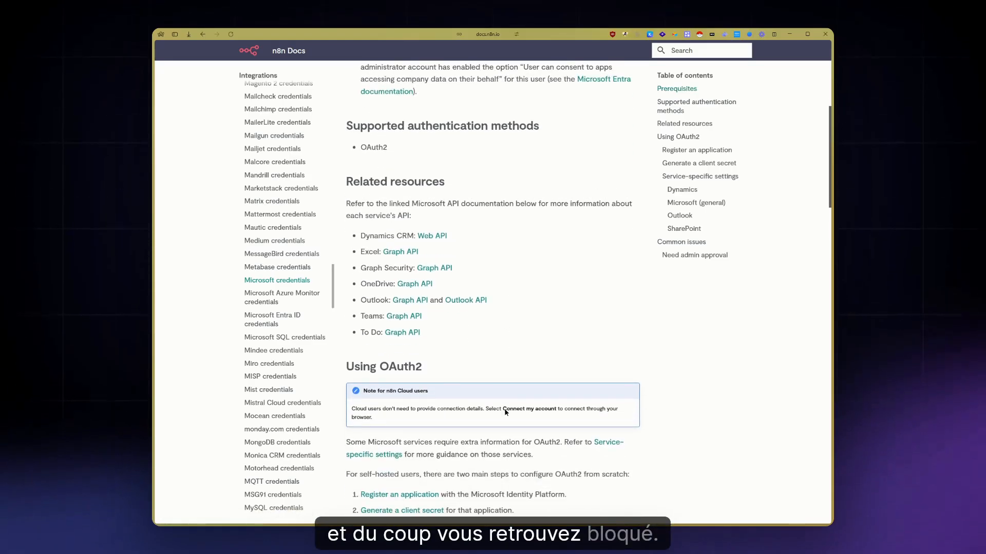
pyautogui.scroll(-10, 505, 409)
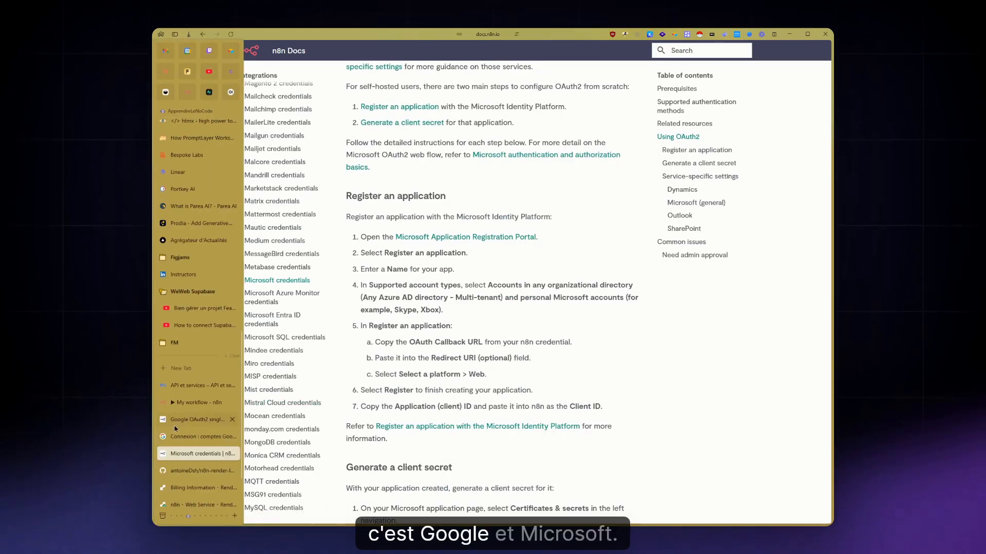
# - Switch back to the n8n workflow, close the Microsoft Drive credential without connecting and return to the canvas
pyautogui.click(181, 405)
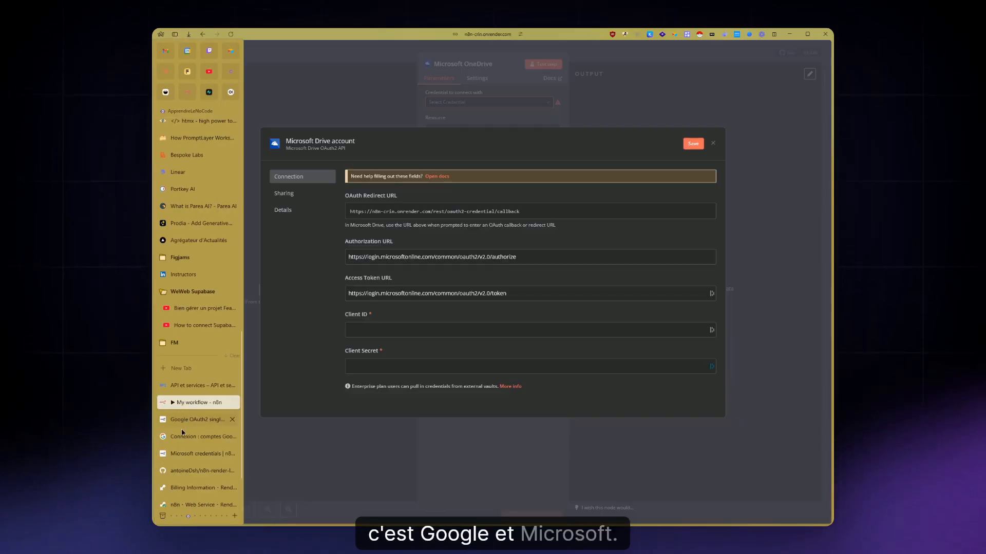
pyautogui.click(713, 143)
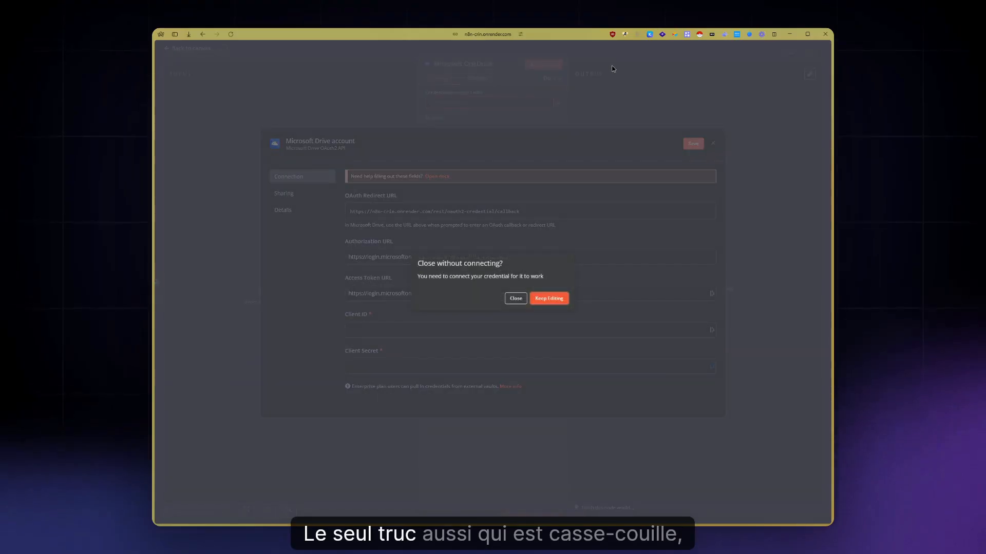
pyautogui.click(516, 299)
pyautogui.press('Escape')
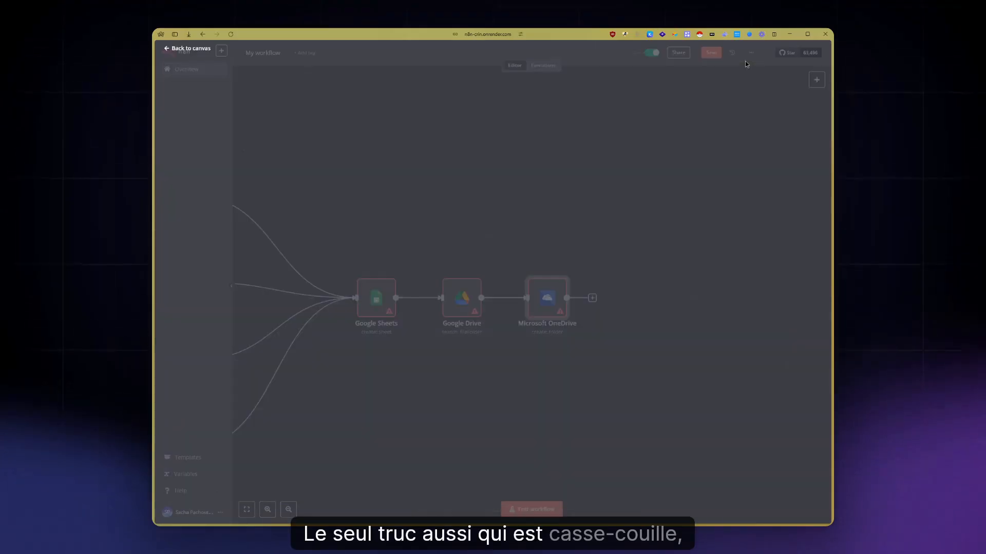
# - Add a Slack trigger for the On new user event after the Microsoft OneDrive node
pyautogui.click(592, 297)
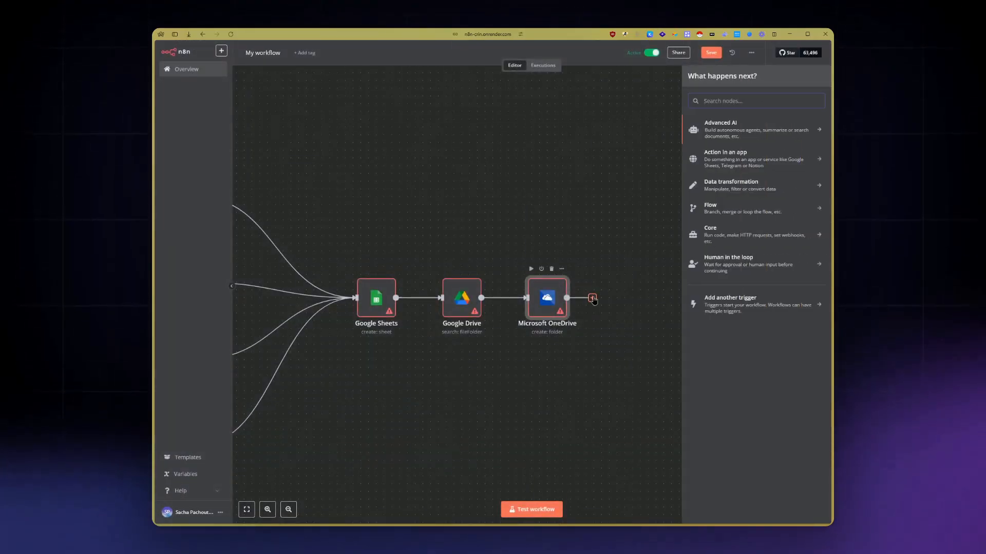
pyautogui.write('slack')
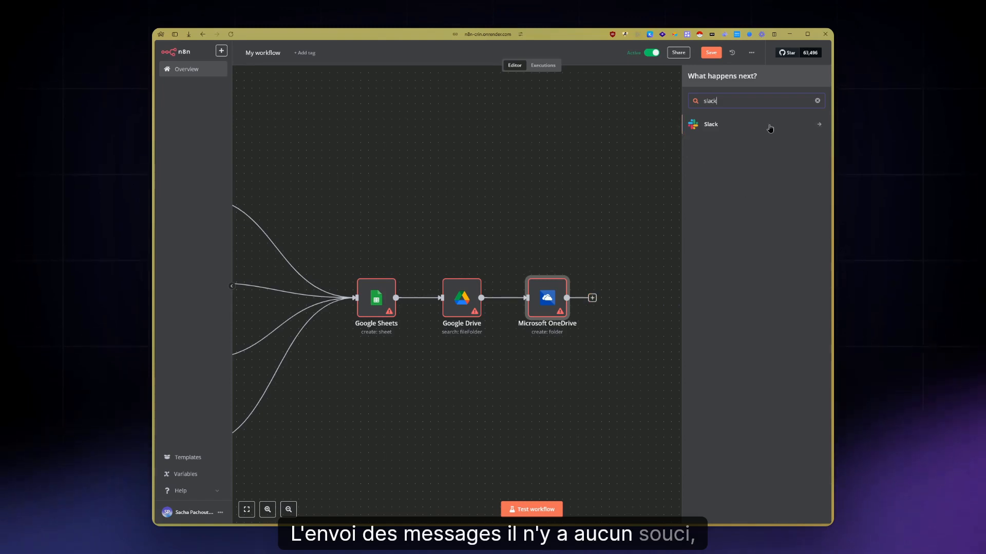
pyautogui.click(770, 128)
pyautogui.scroll(-10, 763, 354)
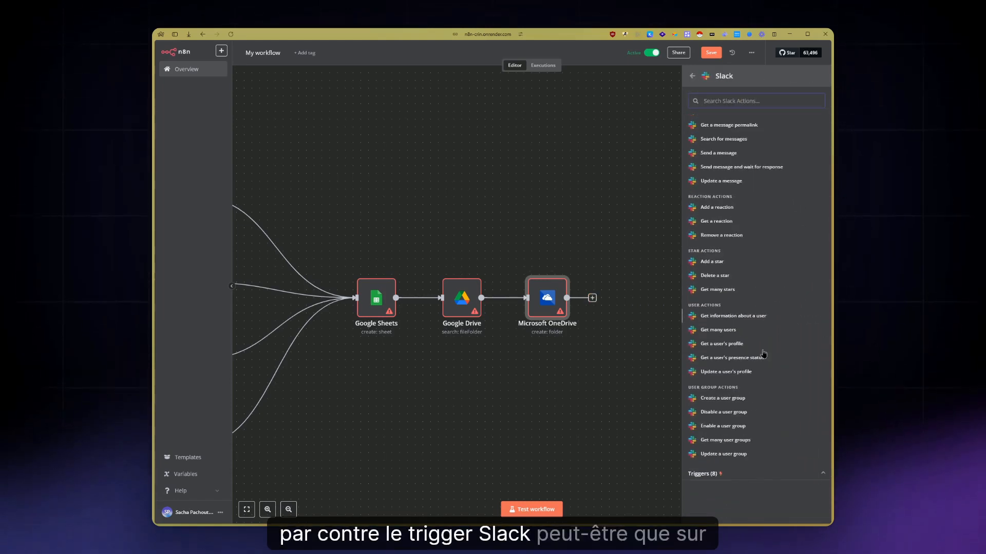
pyautogui.click(736, 475)
pyautogui.scroll(-2, 779, 417)
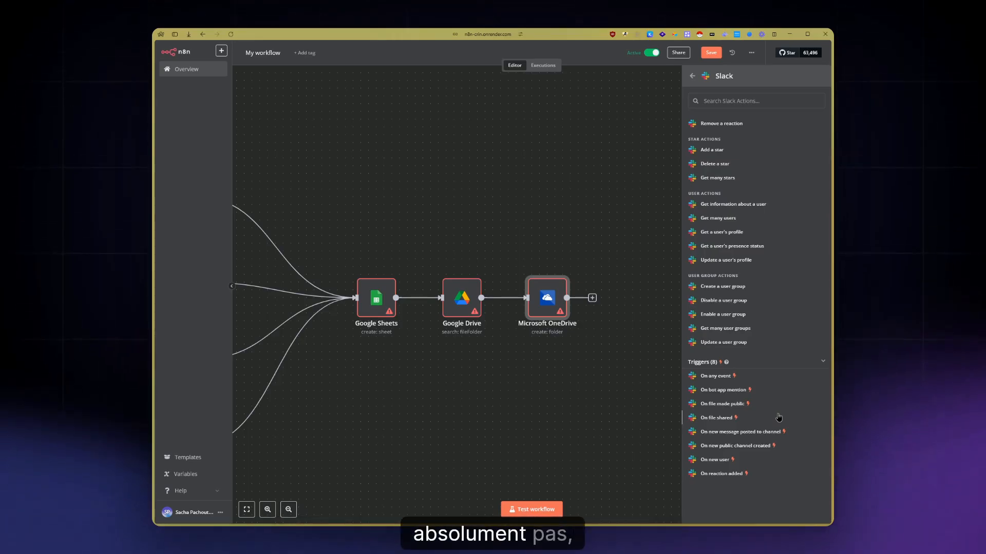
pyautogui.click(744, 461)
# - Start a new credential for the Slack Trigger and examine its linked documentation on API access tokens and trigger configuration
pyautogui.click(385, 119)
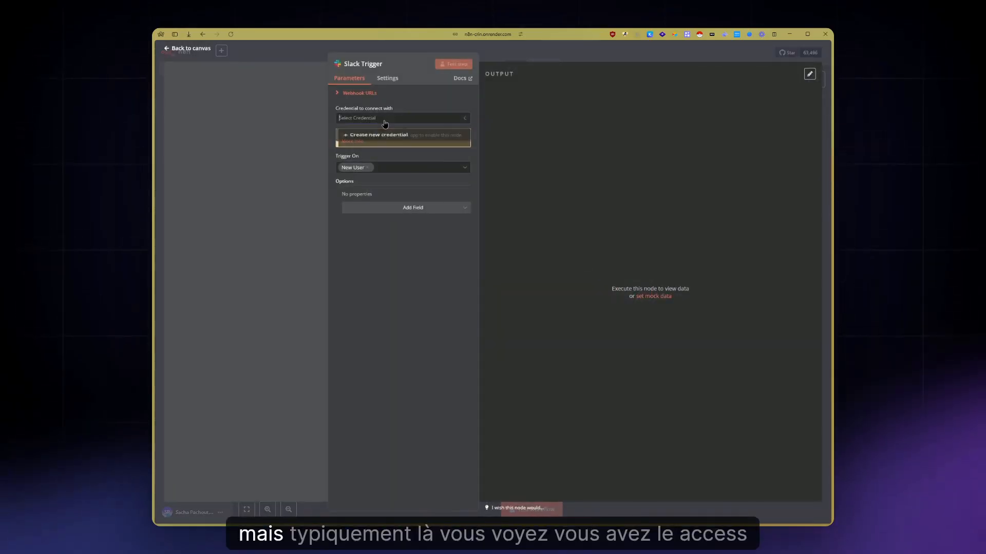
pyautogui.click(385, 136)
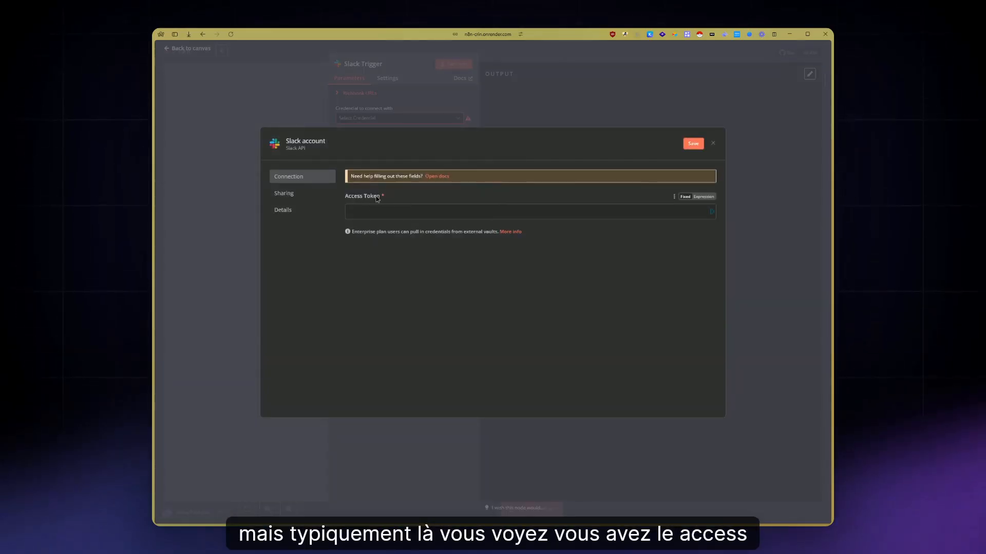
pyautogui.click(440, 177)
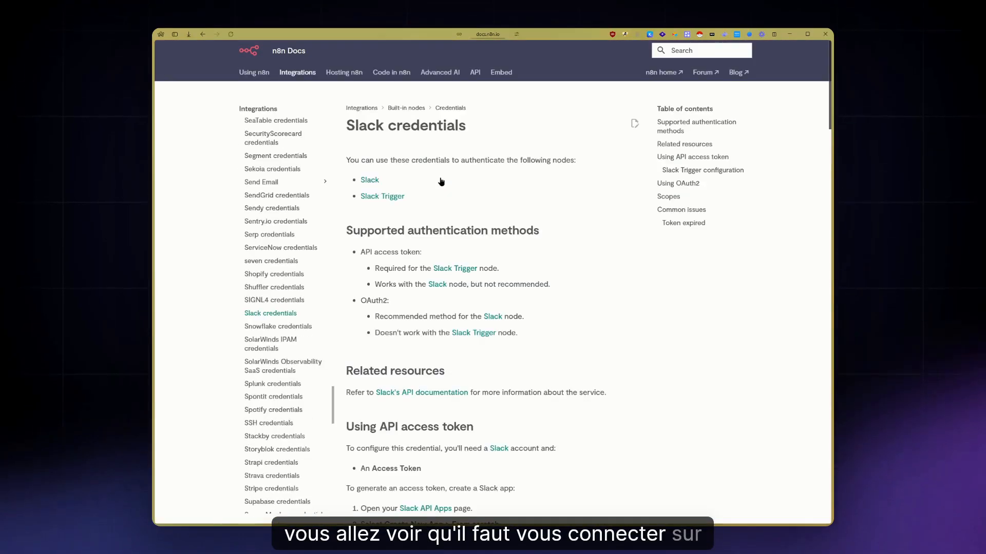
pyautogui.scroll(-2, 451, 338)
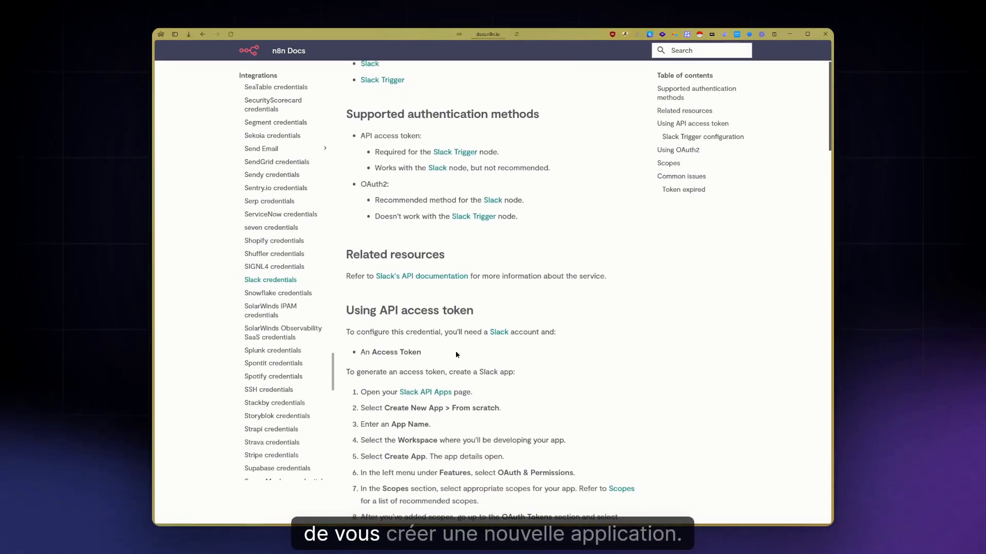
pyautogui.scroll(-4, 377, 455)
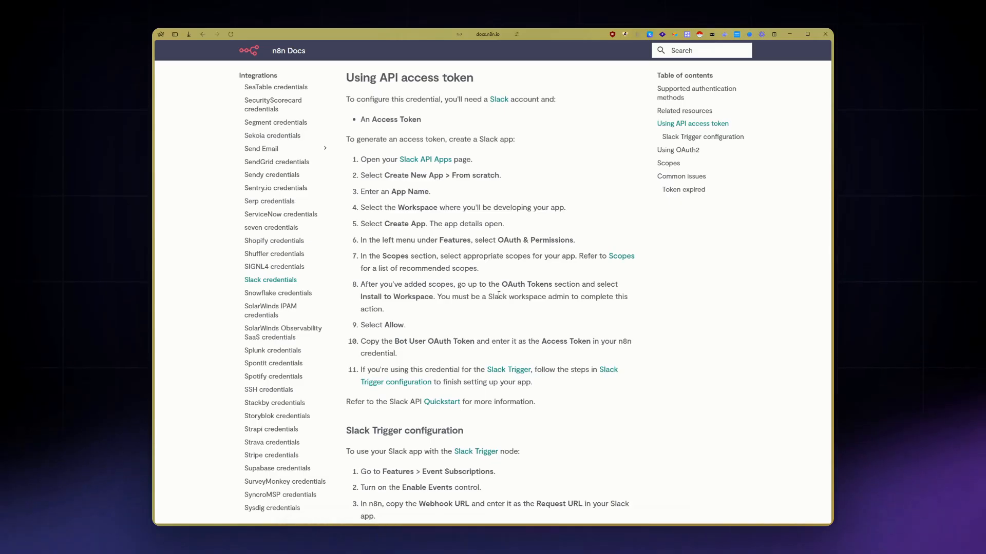
pyautogui.scroll(-3, 498, 295)
pyautogui.scroll(-3, 498, 295)
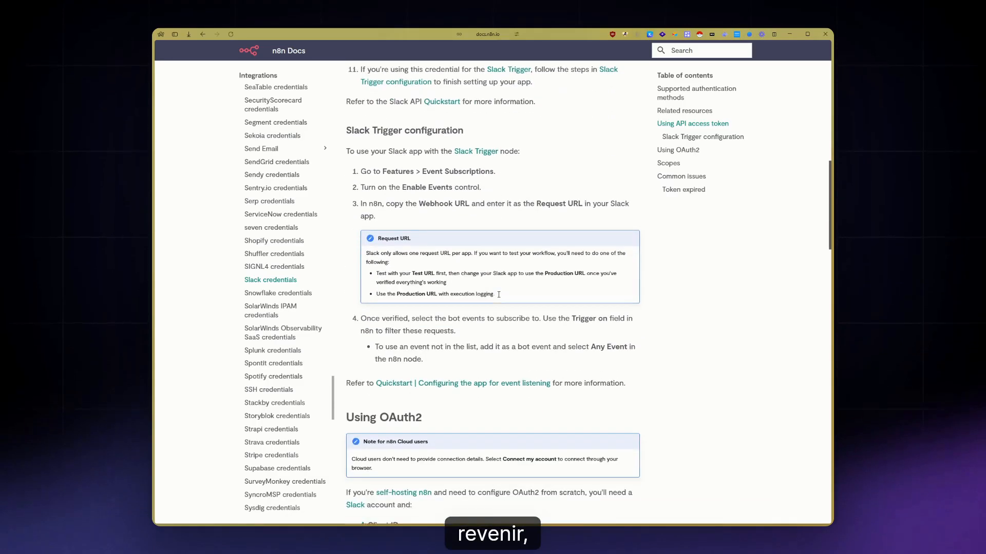
# - Switch back to the n8n workflow, close the Slack credential without saving and return to the canvas
pyautogui.moveTo(155, 360)
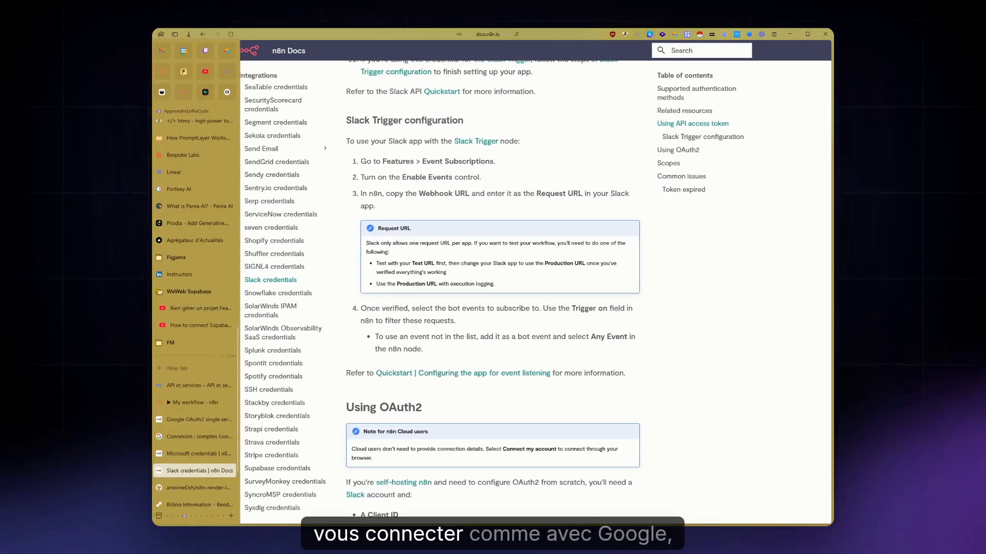
pyautogui.click(179, 404)
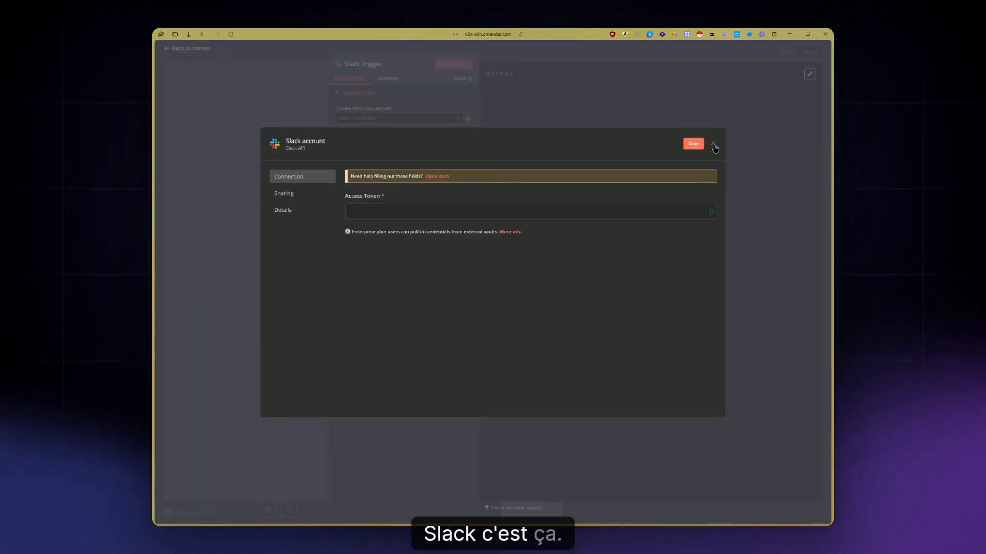
pyautogui.press('Escape')
pyautogui.press('Escape')
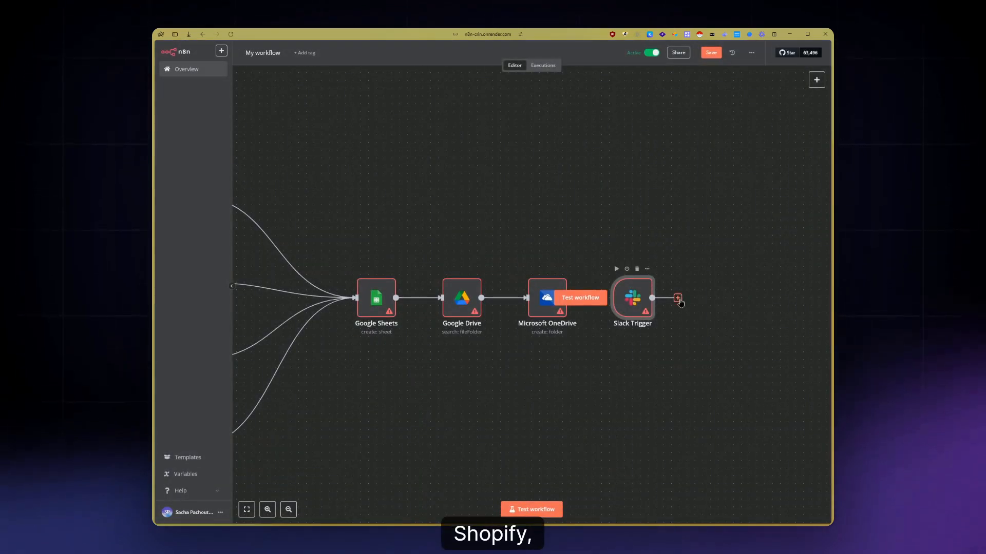
# - Add a Shopify node with the product Get operation after the Slack Trigger
pyautogui.click(678, 298)
pyautogui.write('shopify')
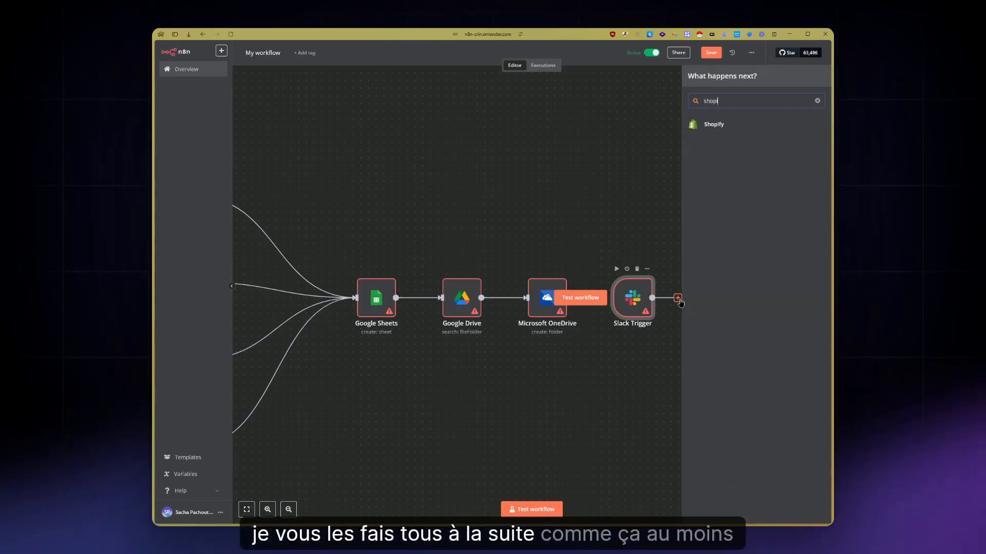
pyautogui.click(729, 126)
pyautogui.click(715, 264)
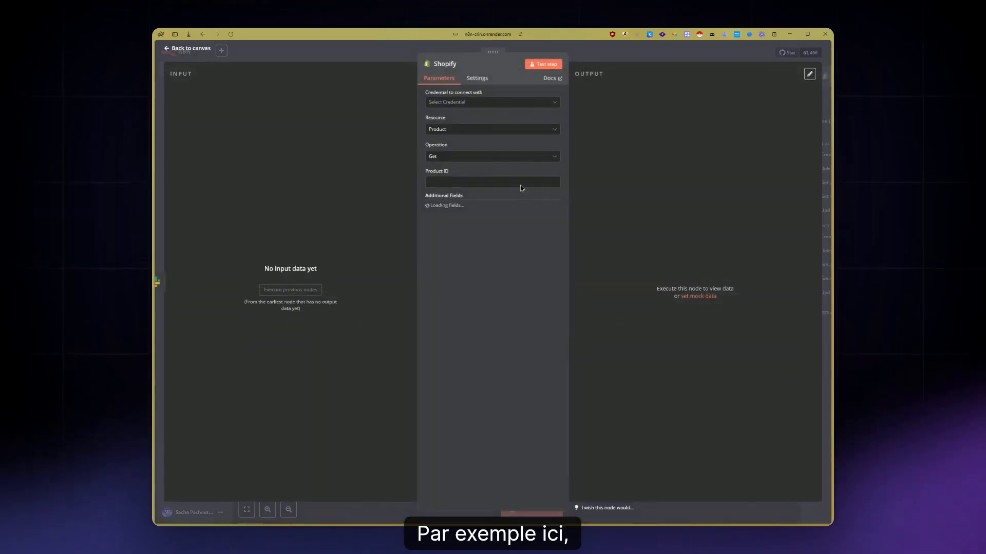
# - Start a new Shopify credential, examine its access token connection fields, and return to the canvas without saving
pyautogui.click(496, 102)
pyautogui.click(481, 122)
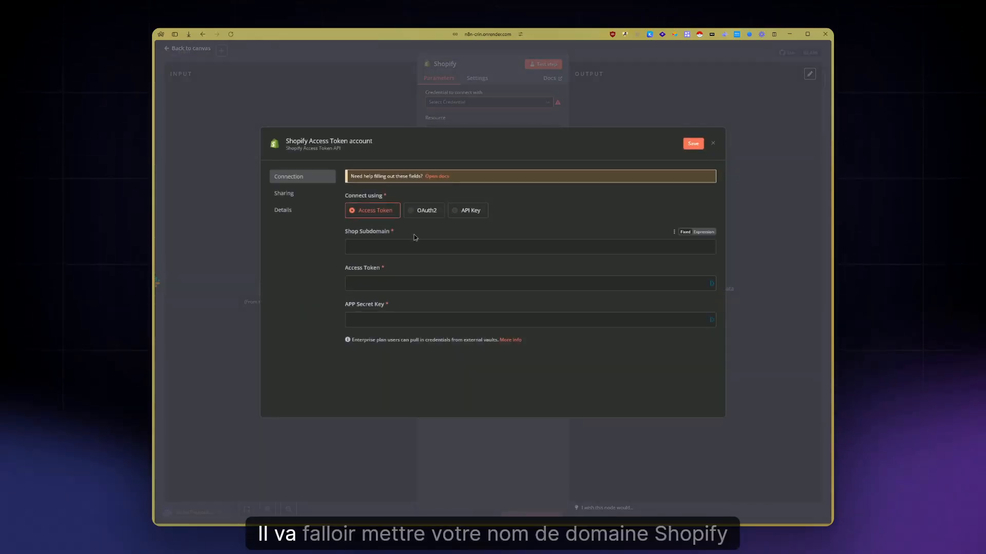
pyautogui.click(363, 251)
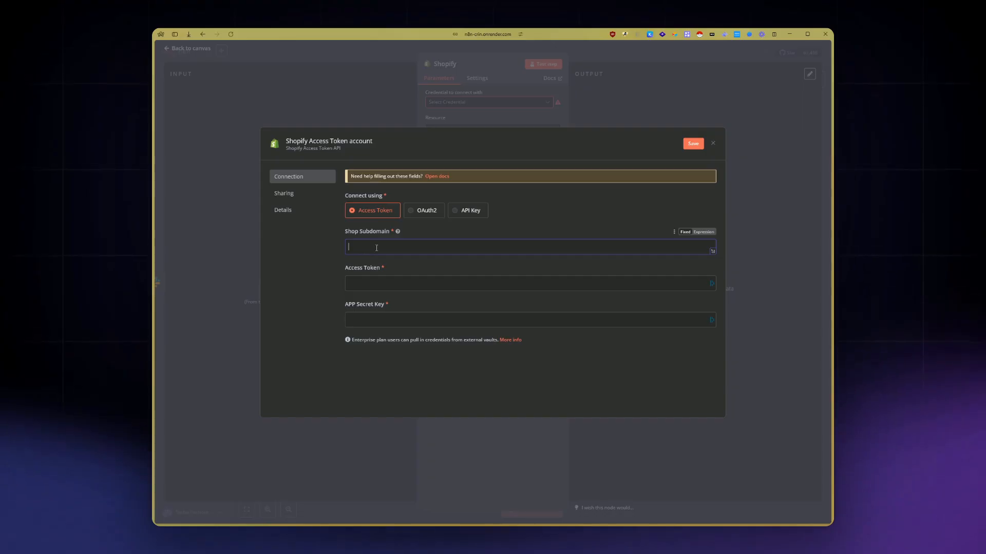
pyautogui.moveTo(398, 232)
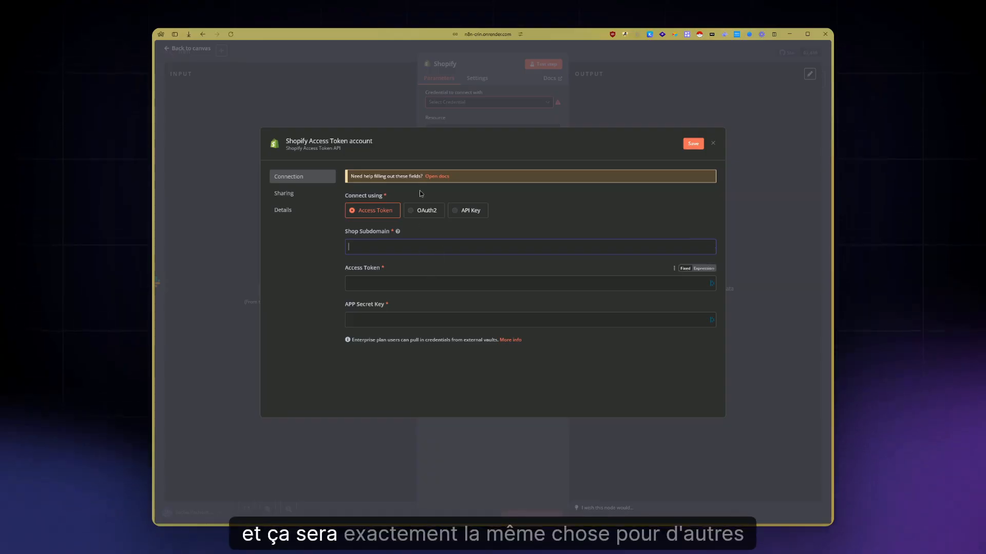
pyautogui.click(561, 91)
pyautogui.click(629, 46)
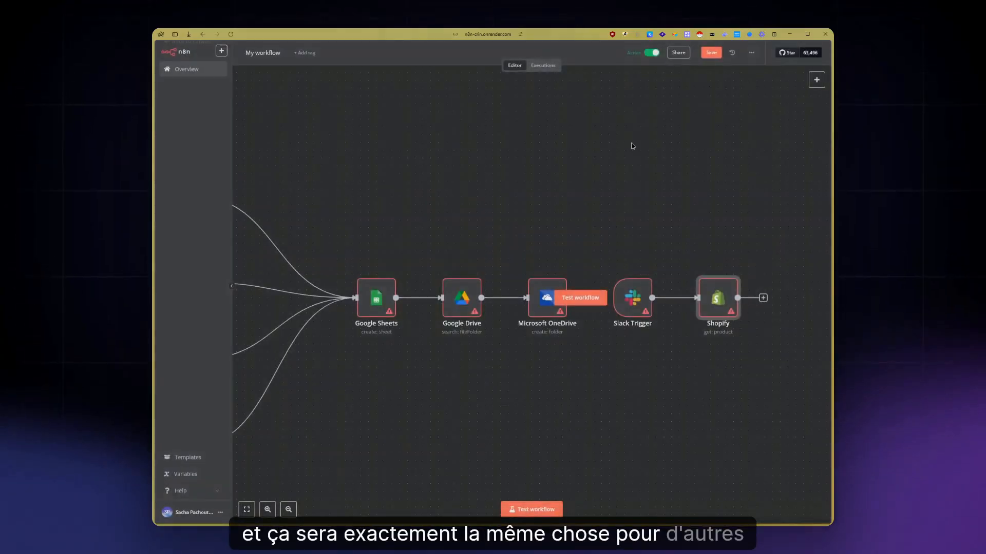
# - Add a Brevo node from the app actions after Shopify, with the contact Create or Update operation
pyautogui.click(764, 298)
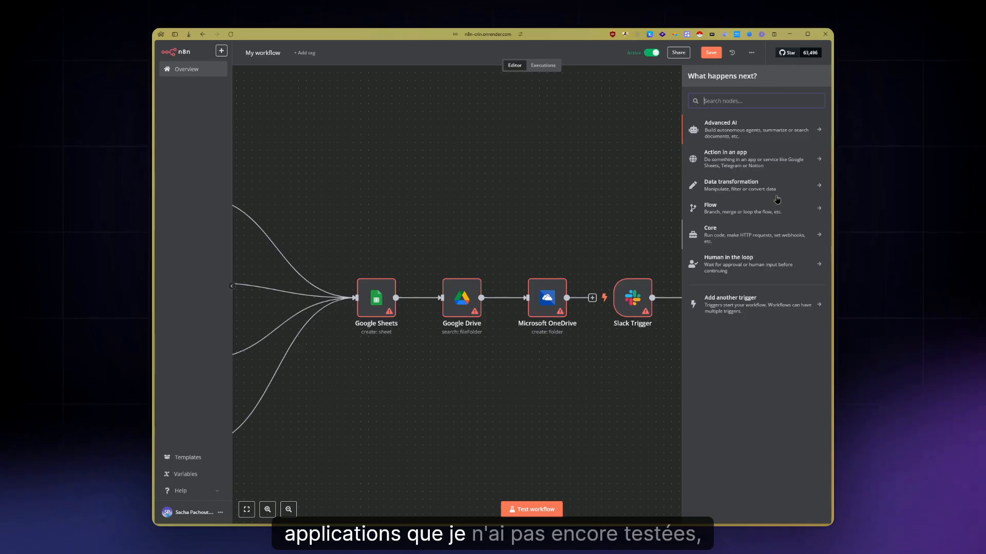
pyautogui.click(784, 153)
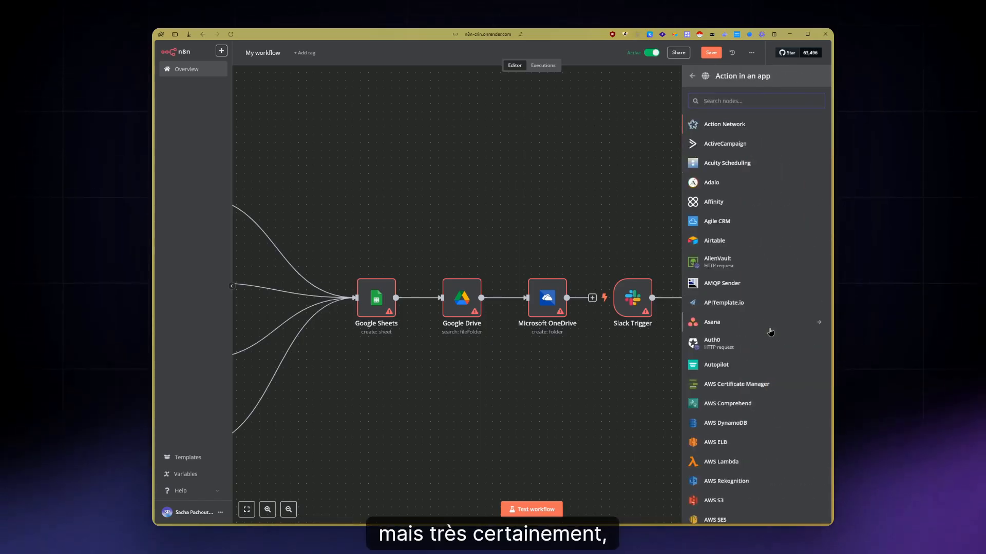
pyautogui.scroll(-10, 770, 332)
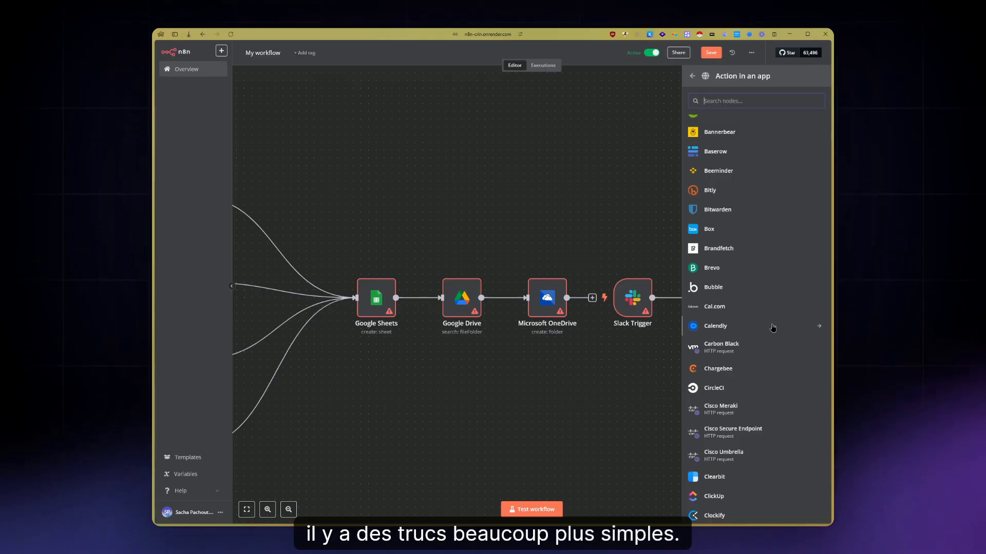
pyautogui.click(772, 270)
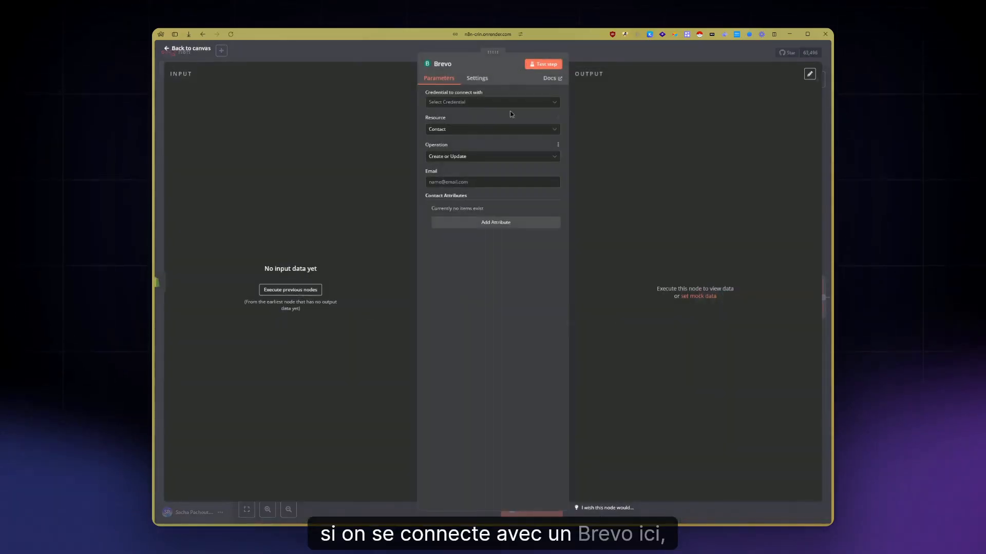
# - Start a new Brevo credential, examine its API key field, and return to the workflow canvas without saving
pyautogui.click(499, 103)
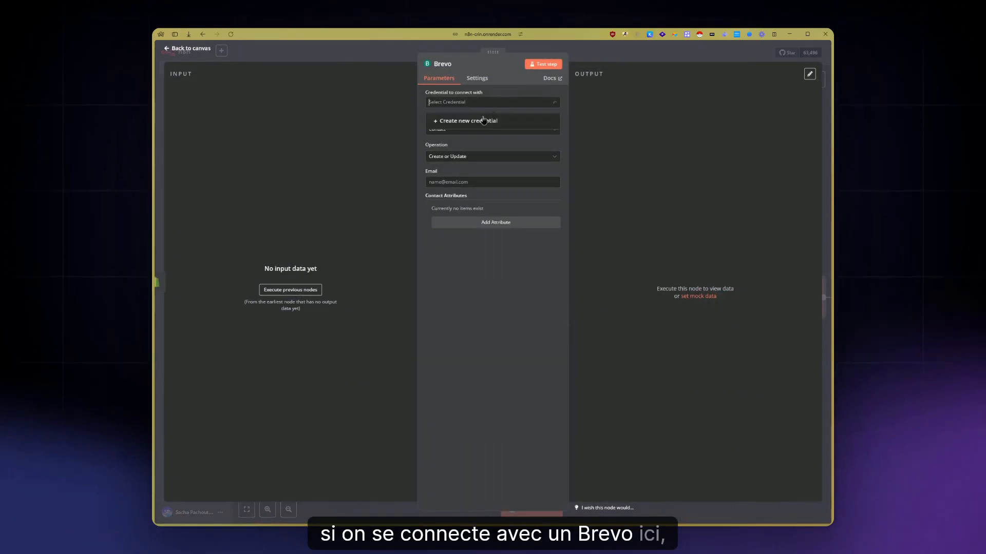
pyautogui.click(475, 121)
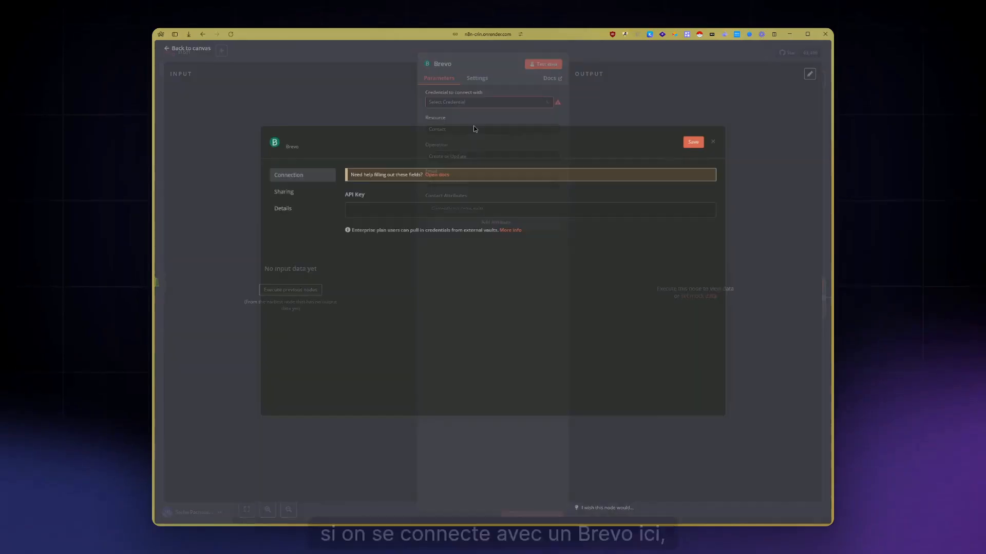
pyautogui.click(388, 212)
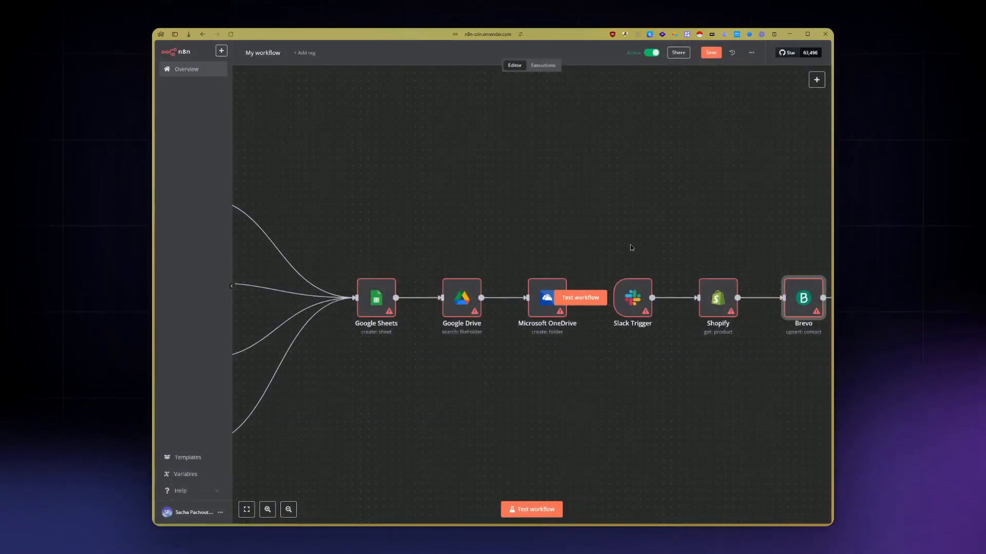
pyautogui.moveTo(611, 232); pyautogui.dragTo(545, 235)
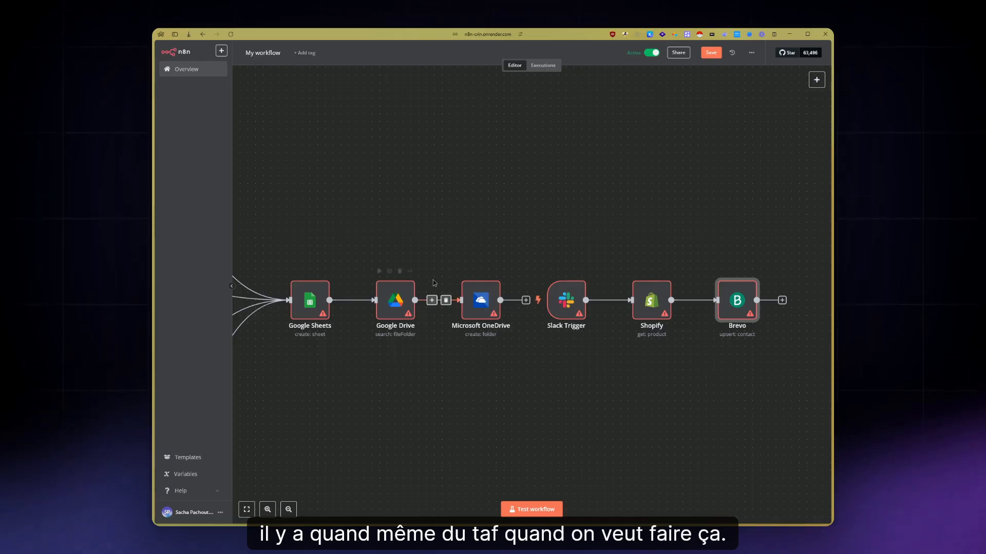
pyautogui.moveTo(153, 370)
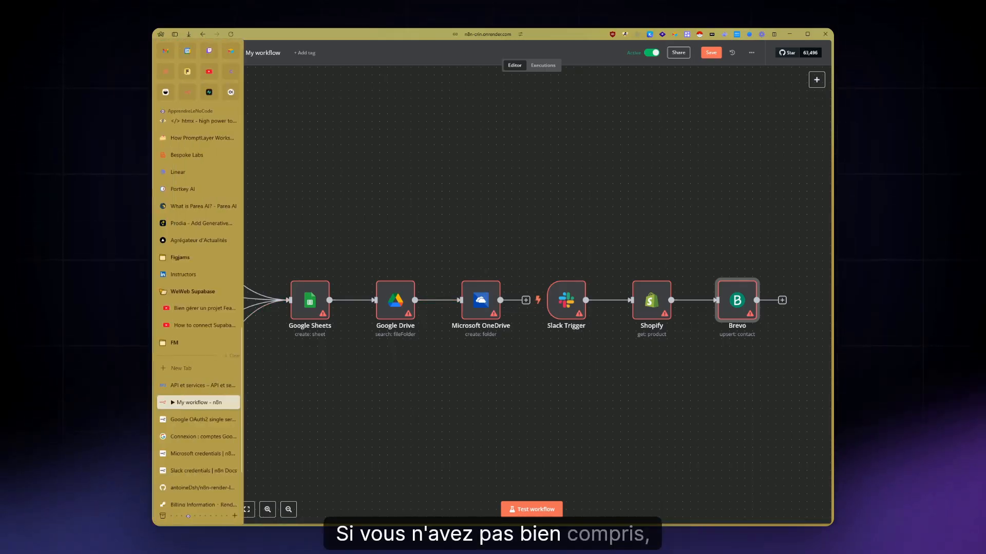
# - Review the Google OAuth2 credential documentation and the OAuth consent overview of the Google Cloud project
pyautogui.click(179, 418)
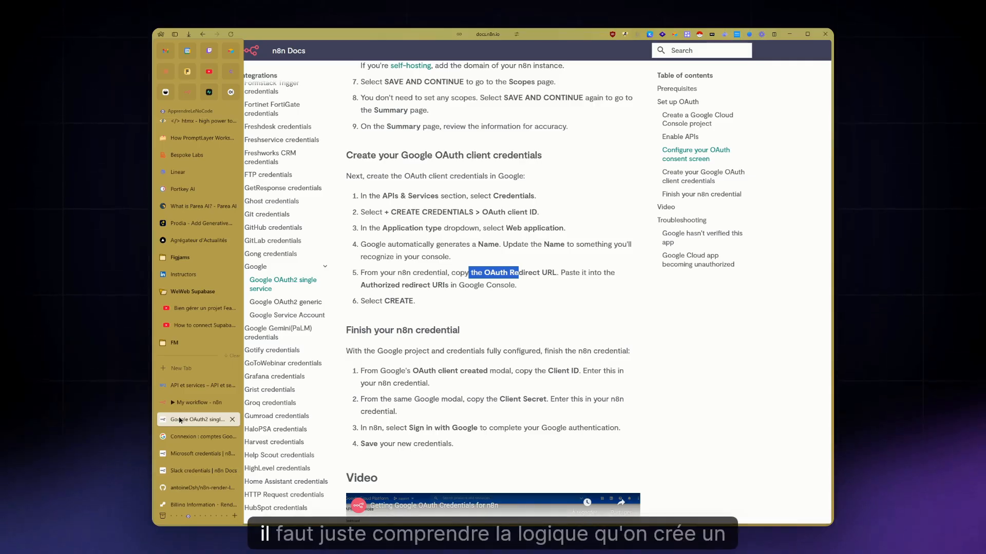
pyautogui.click(188, 386)
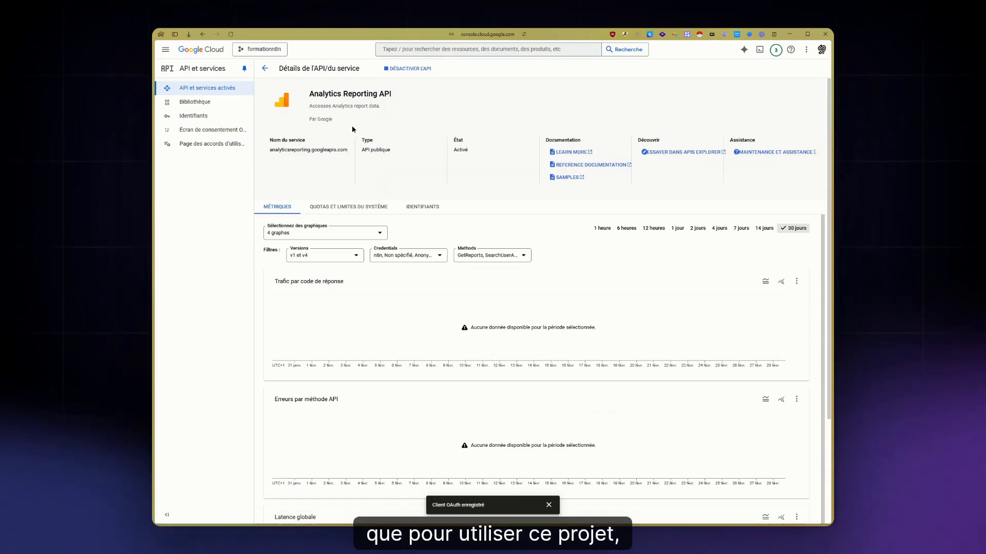
pyautogui.click(214, 131)
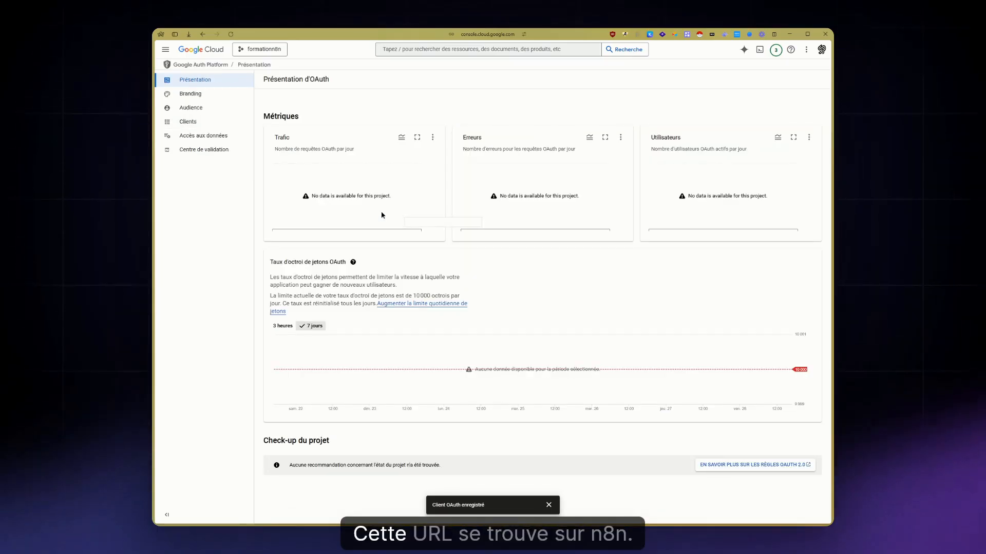
# - Switch back to the n8n workflow, examine the Google Sheets account credential's redirect URL and client fields, and return to the canvas
pyautogui.moveTo(154, 405)
pyautogui.click(207, 404)
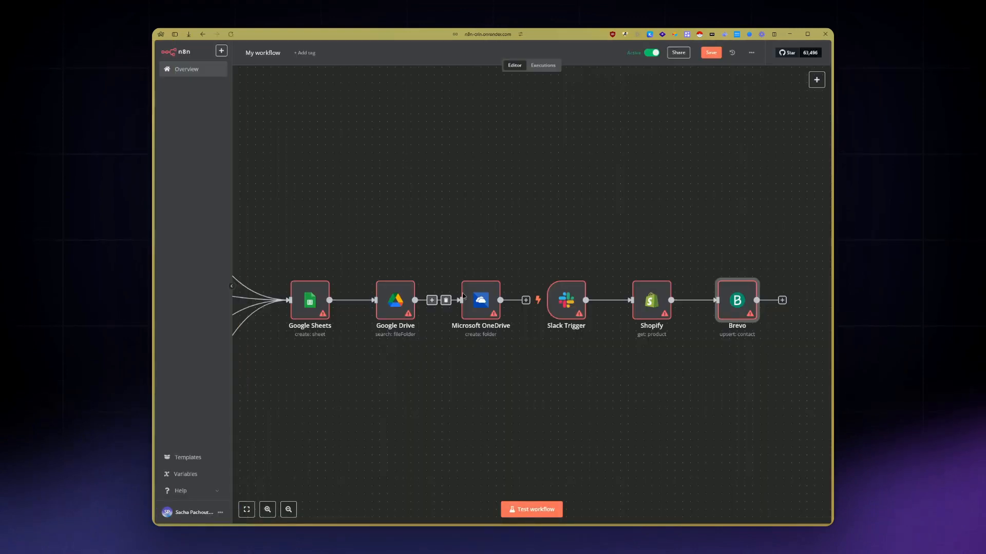
pyautogui.click(313, 309)
pyautogui.press('Return')
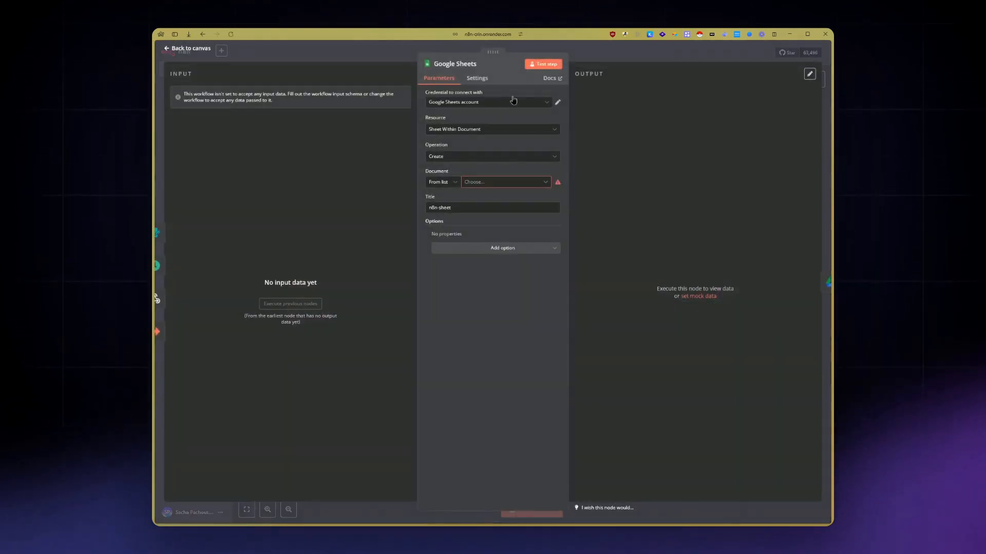
pyautogui.click(513, 102)
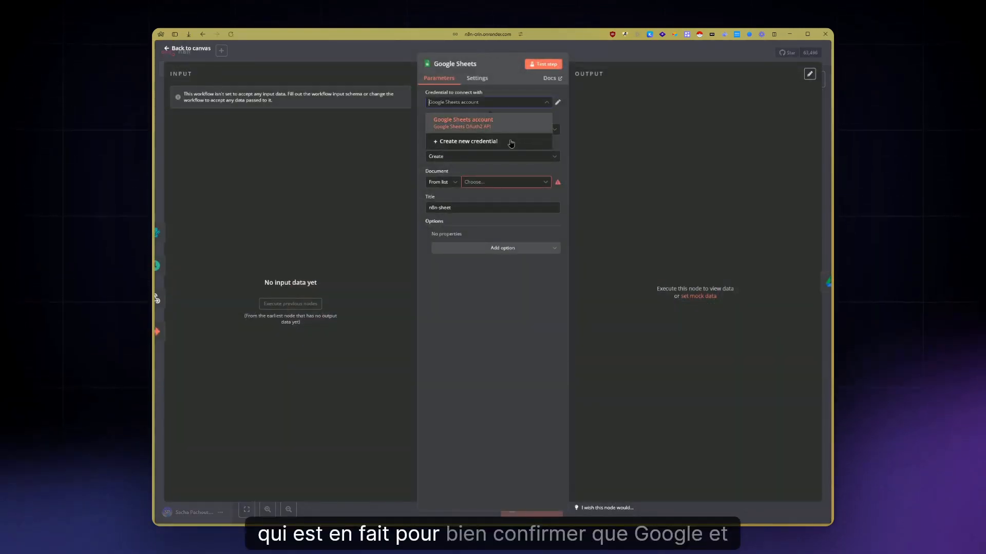
pyautogui.click(557, 102)
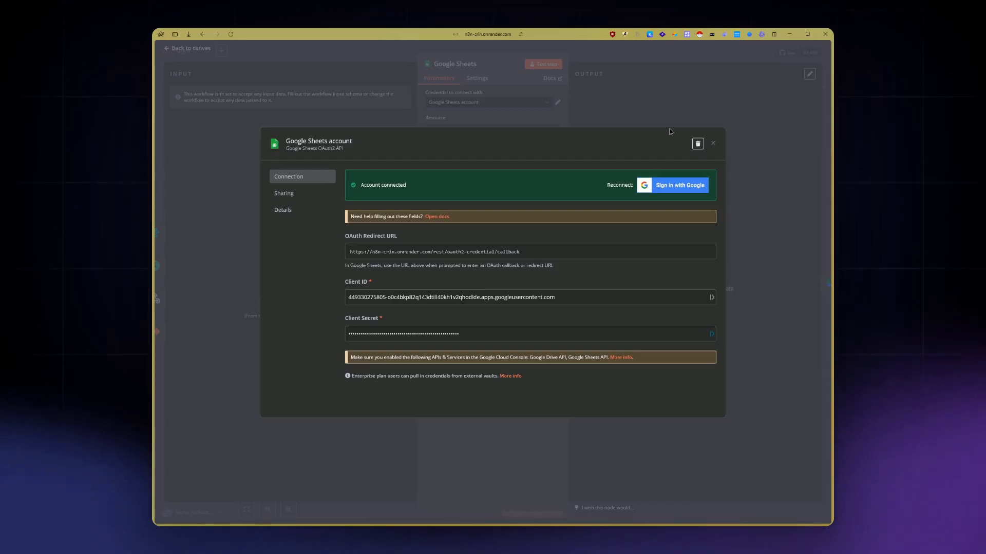
pyautogui.click(689, 80)
pyautogui.click(695, 60)
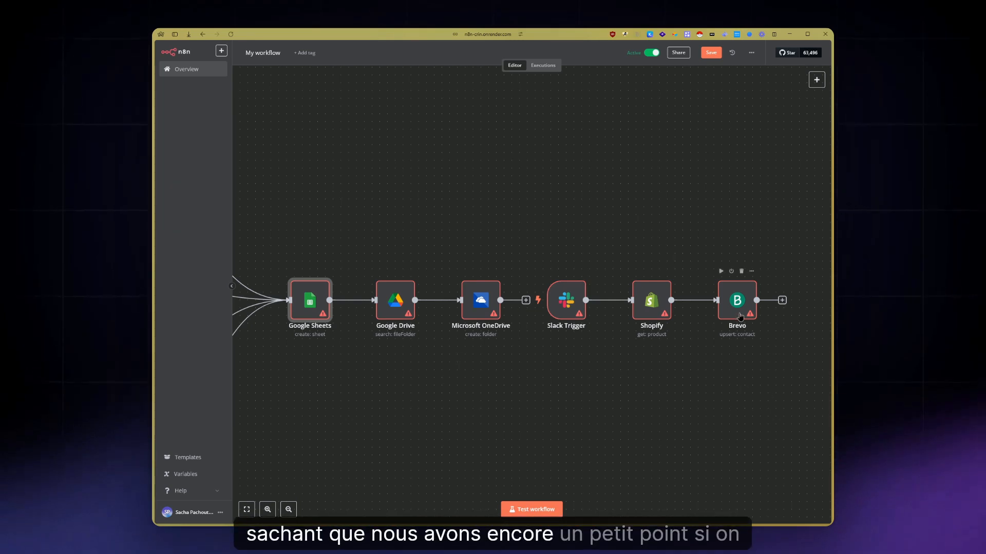
# - Add an HTTP Request node after Brevo and return to the canvas
pyautogui.click(782, 301)
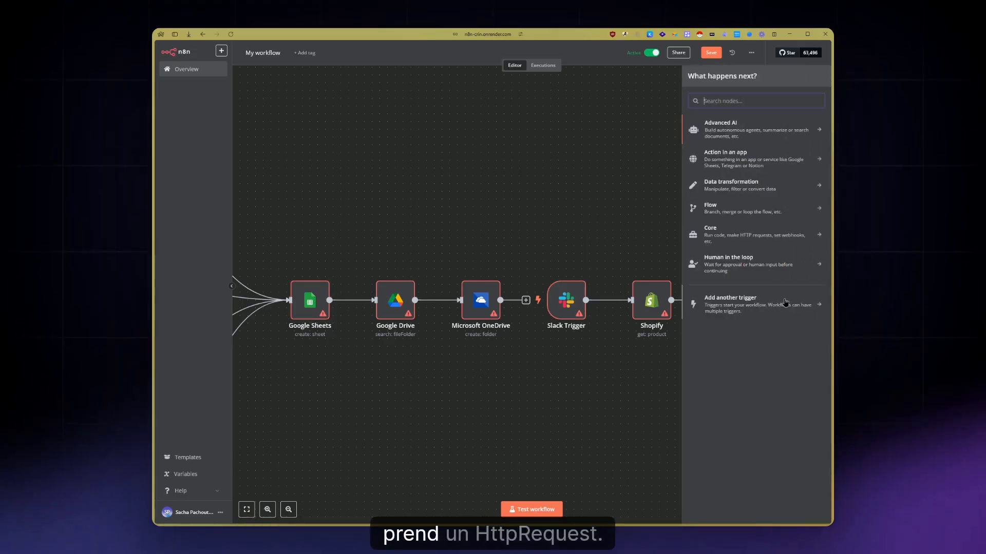
pyautogui.write('htt')
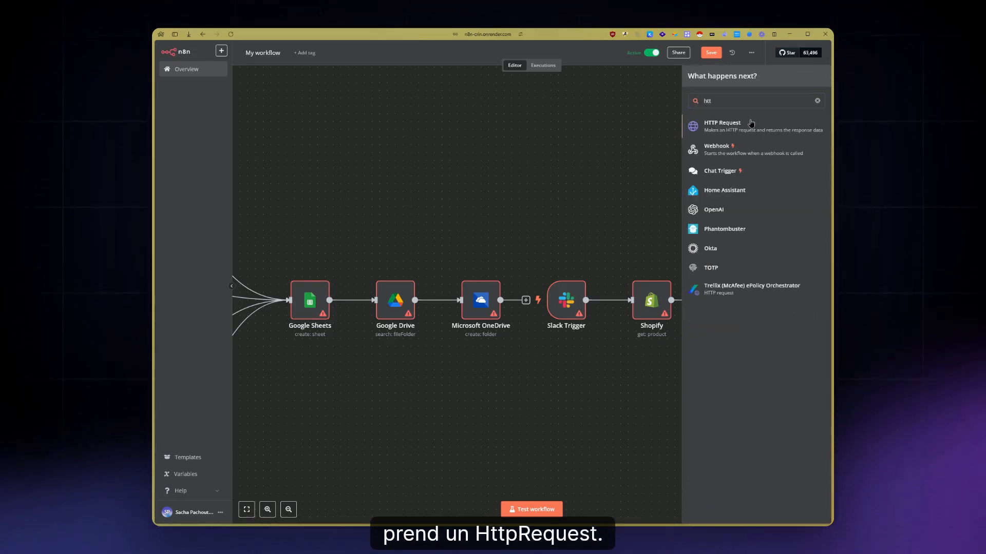
pyautogui.press('Return')
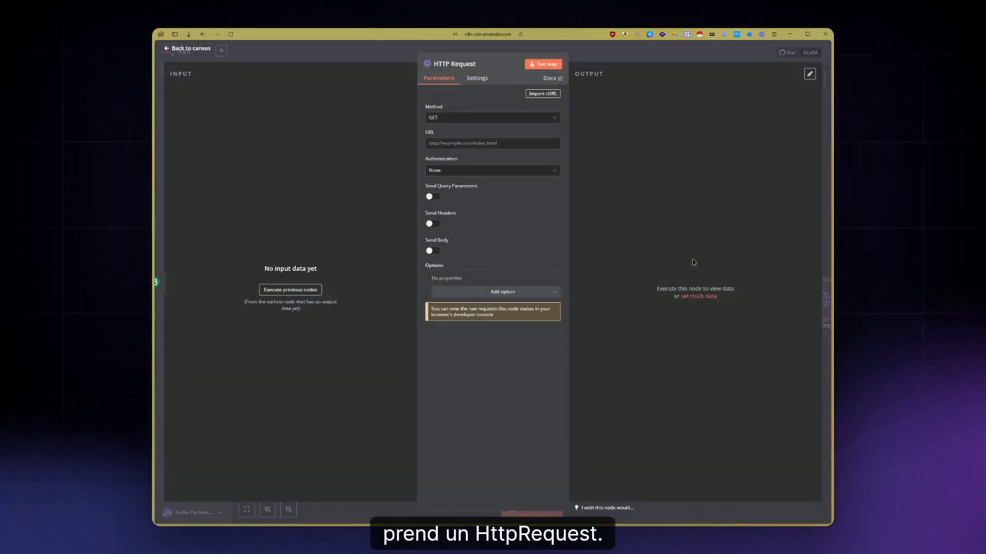
pyautogui.click(596, 49)
# - Move the HTTP Request and Brevo nodes further right to leave a wider gap after Shopify
pyautogui.moveTo(682, 256); pyautogui.dragTo(497, 260)
pyautogui.moveTo(635, 317); pyautogui.dragTo(689, 317)
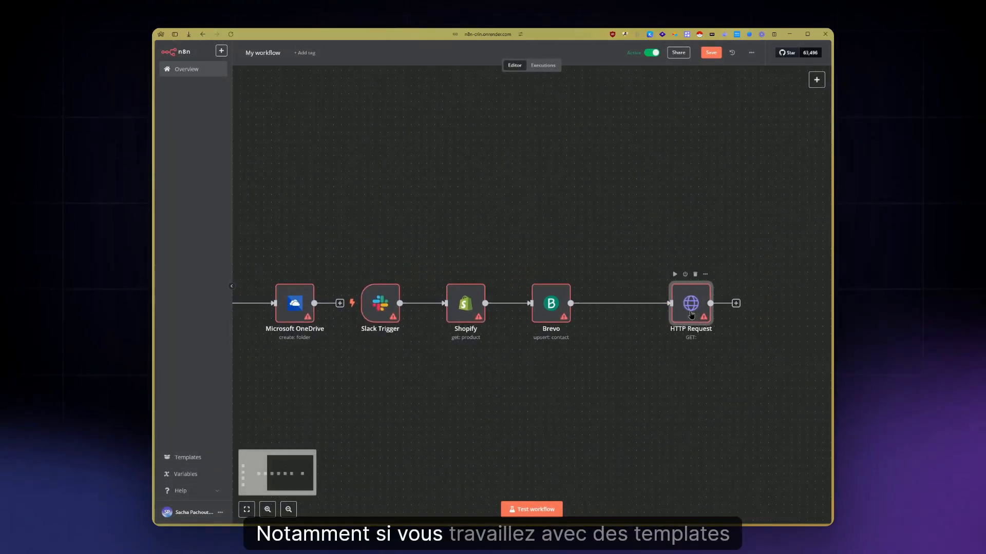
pyautogui.moveTo(546, 311); pyautogui.dragTo(600, 311)
# - Look through the Google Docs actions available between Shopify and Brevo, and return to the canvas without adding a node
pyautogui.click(529, 303)
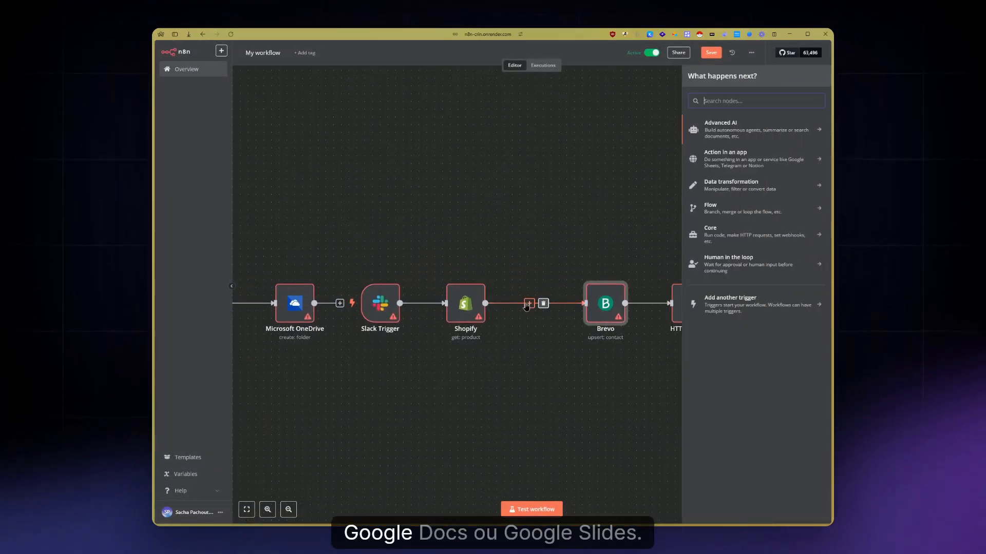
pyautogui.write('goo')
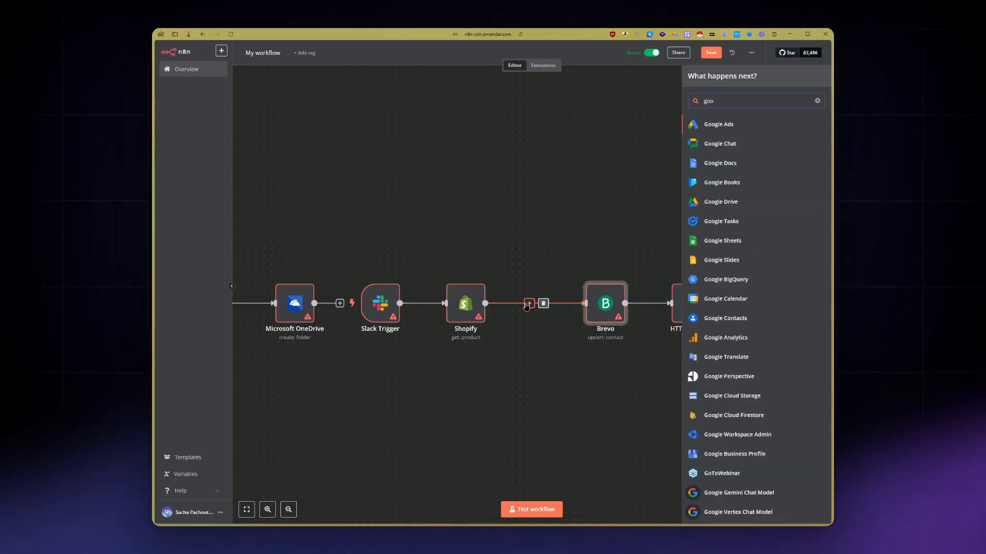
pyautogui.click(749, 164)
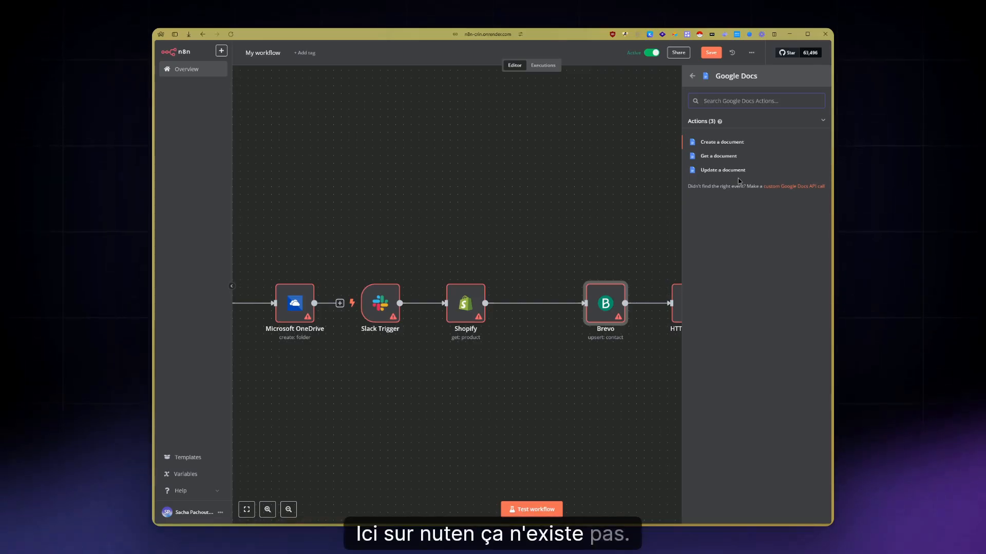
pyautogui.click(543, 222)
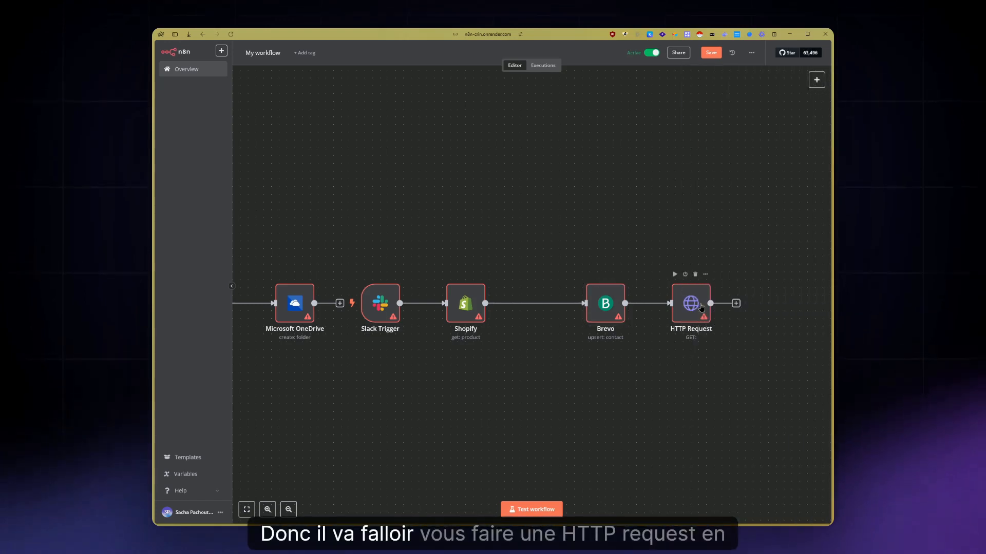
# - Open the HTTP Request node and set its authentication to Predefined Credential Type
pyautogui.doubleClick(691, 305)
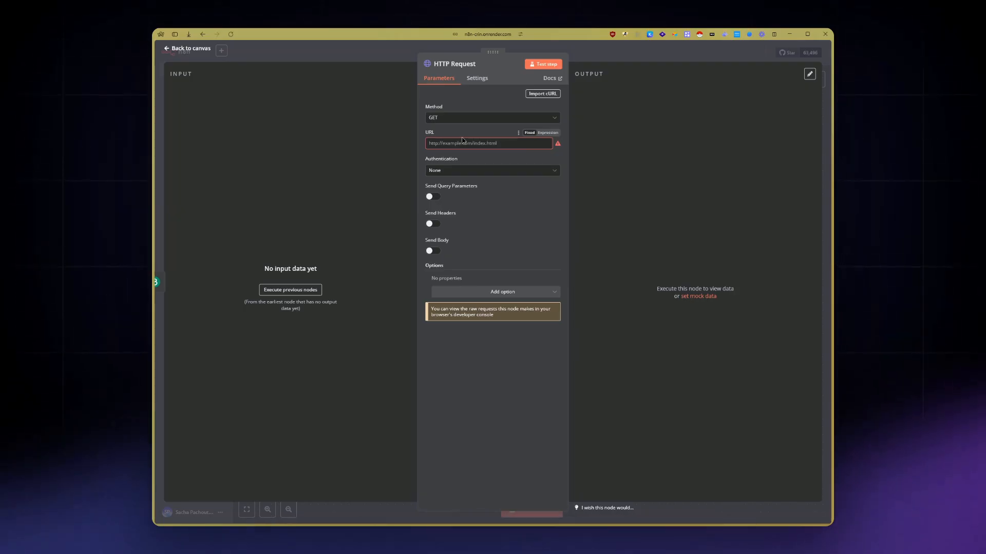
pyautogui.click(488, 171)
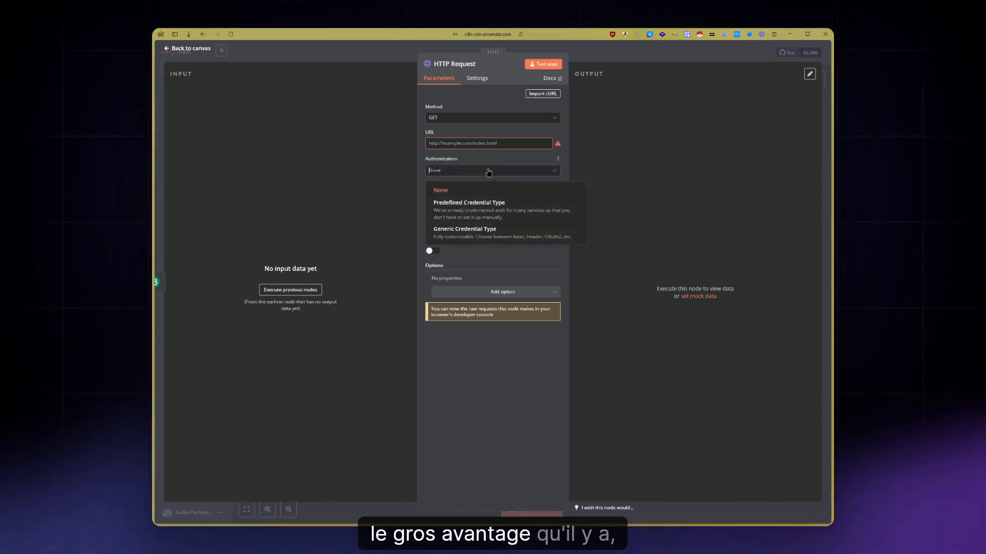
pyautogui.click(475, 204)
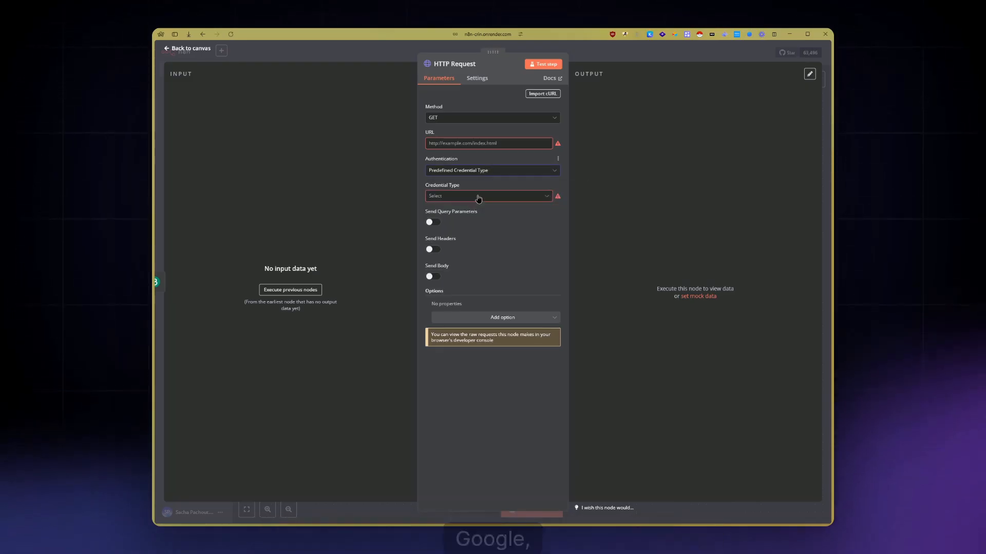
# - Set the credential type to Google Docs OAuth2 API and check which credentials can be selected for it
pyautogui.click(478, 198)
pyautogui.write('google')
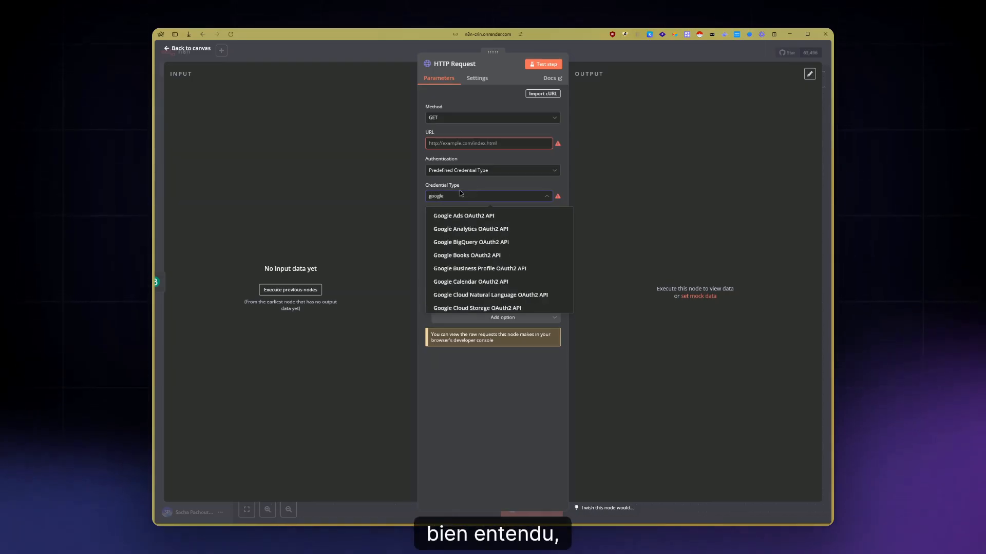
pyautogui.scroll(-1, 480, 243)
pyautogui.scroll(-1, 480, 246)
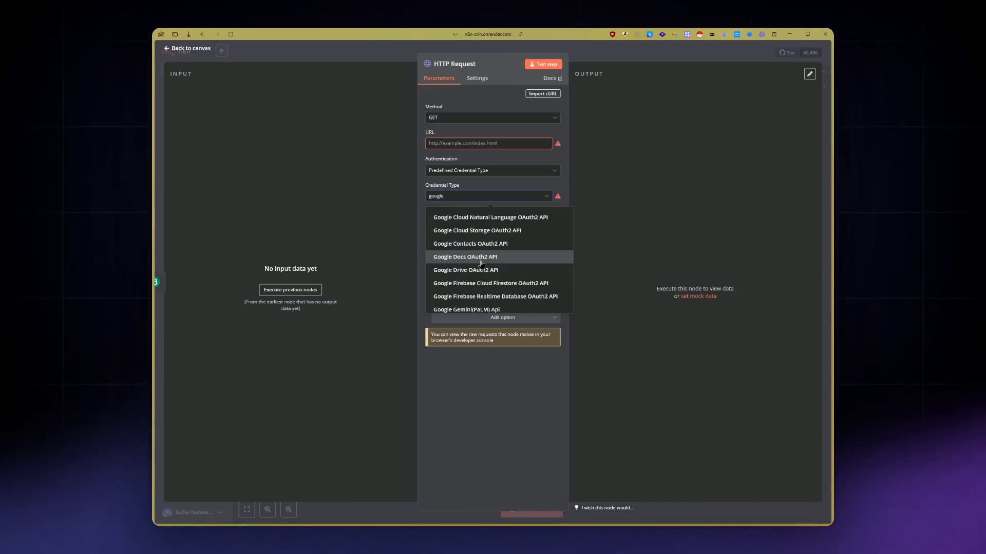
pyautogui.click(482, 263)
pyautogui.click(467, 242)
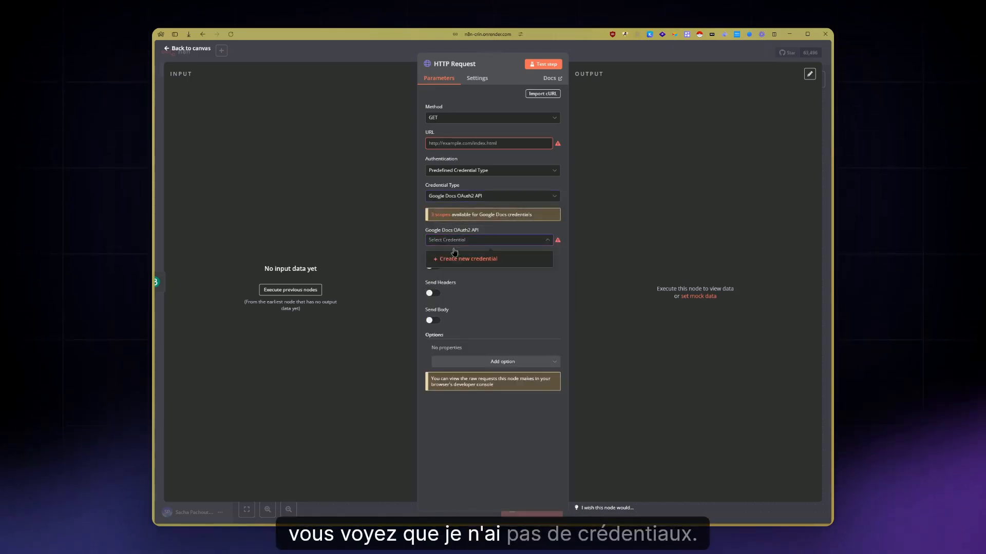
# - Change the HTTP Request node's credential type to Google Sheets OAuth2 API
pyautogui.click(453, 197)
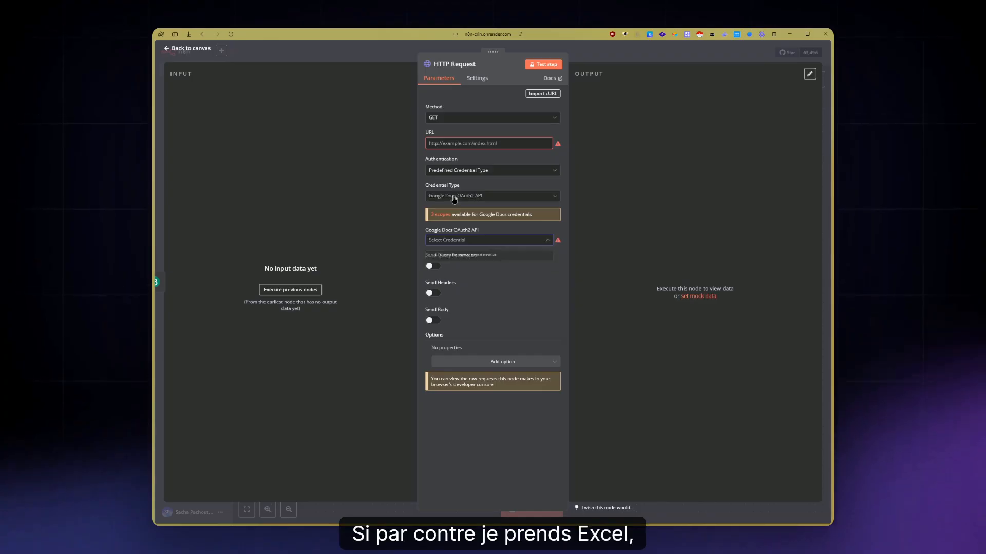
pyautogui.write('sheets')
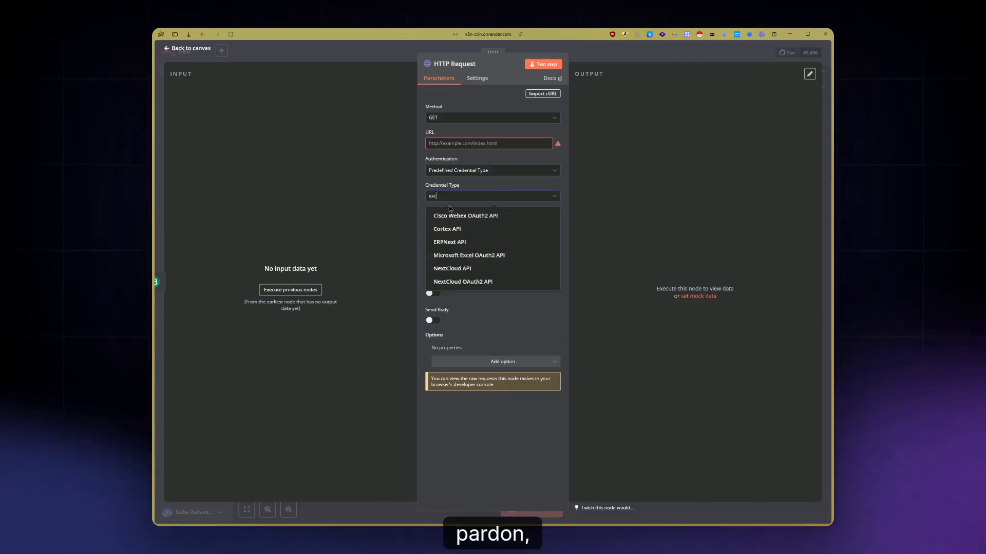
pyautogui.press('Return')
pyautogui.write('shee')
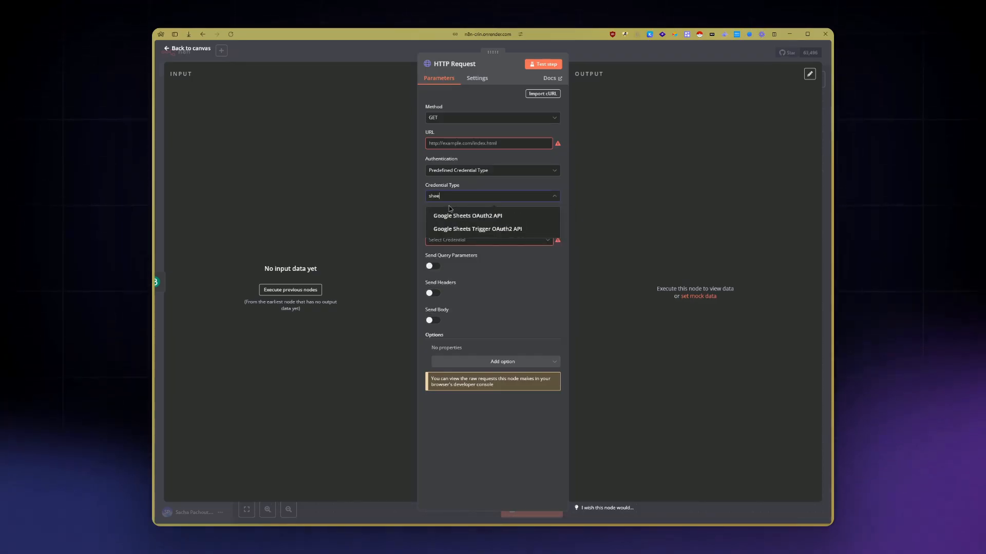
pyautogui.press('Return')
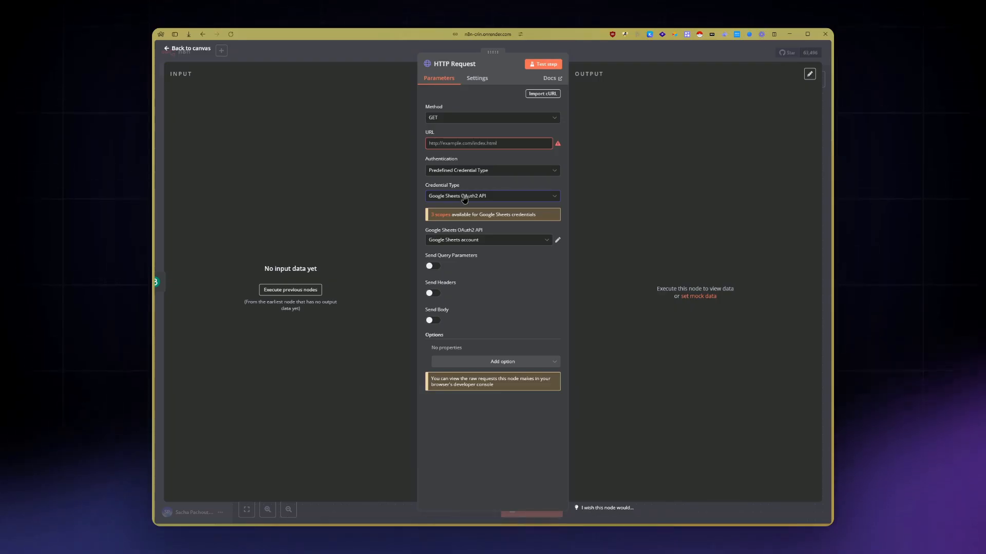
# - Enable Send Headers to view its parameter fields, disable it again, and return to the workflow canvas
pyautogui.click(432, 293)
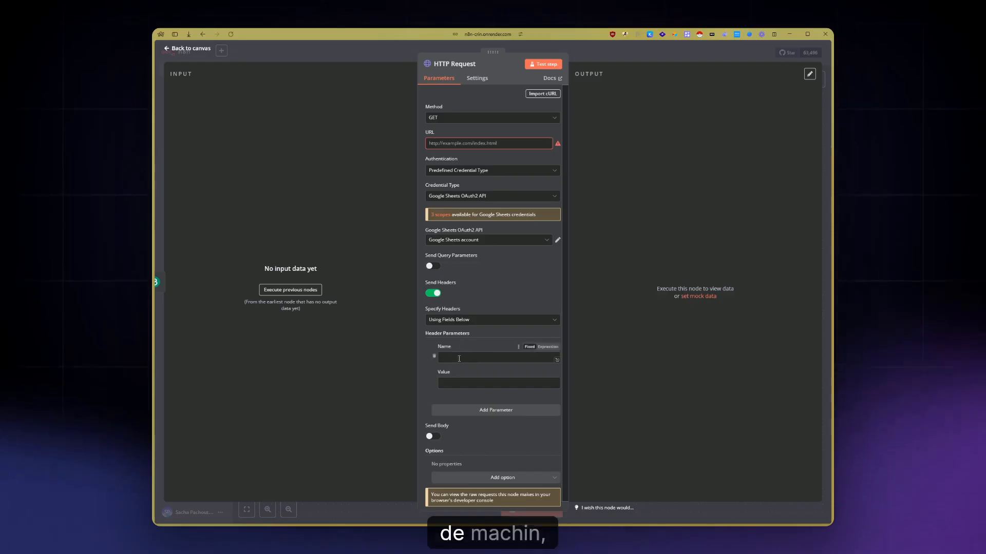
pyautogui.click(436, 294)
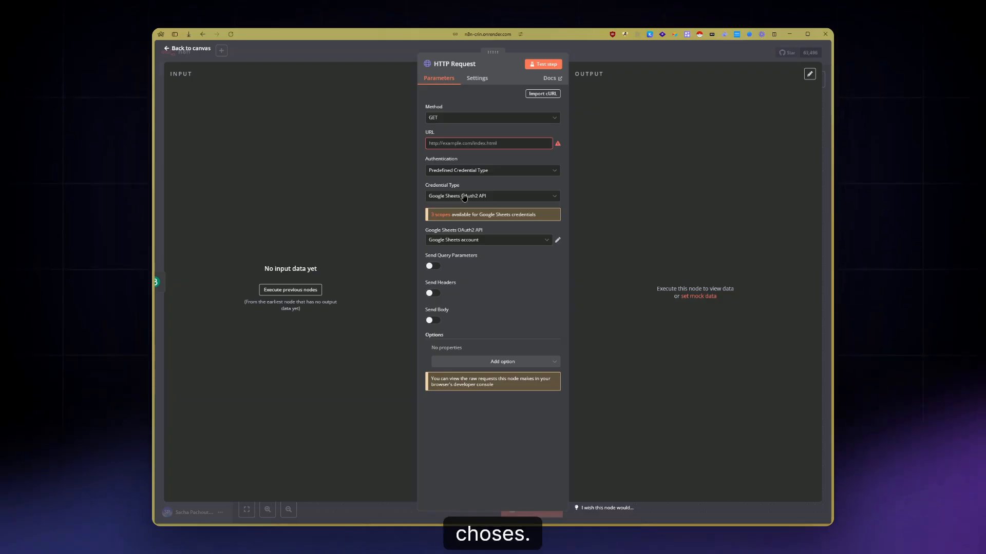
pyautogui.click(661, 61)
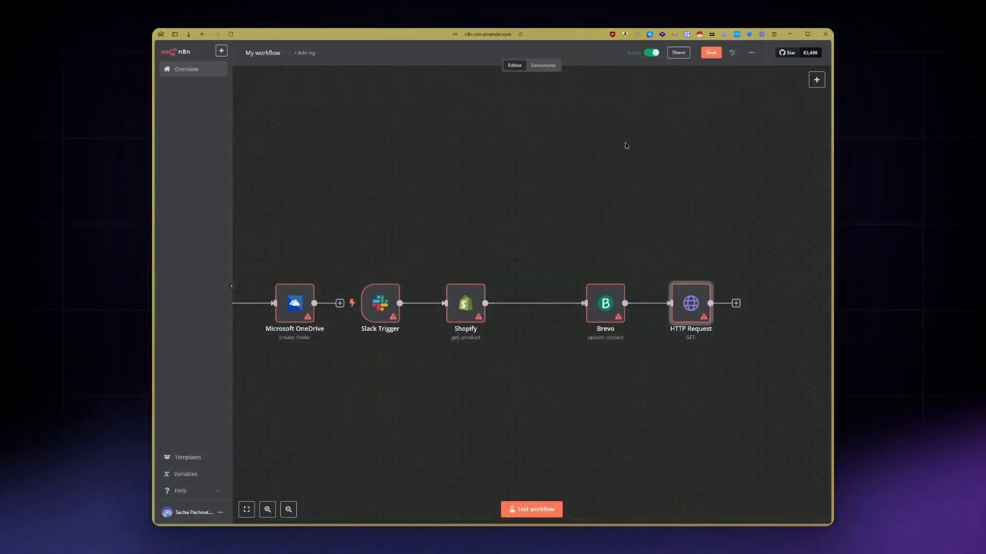